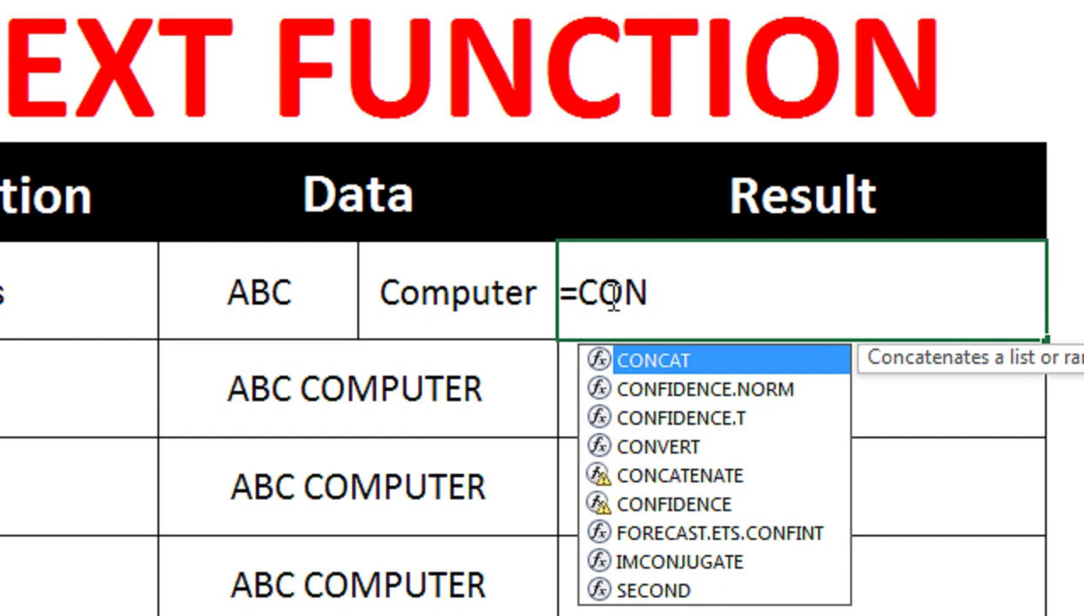
- Insert the CONCATENATE function into the formula being entered in the Join Strings result cell D5
{"action": "key", "text": "Down"}
{"action": "key", "text": "Down"}
{"action": "key", "text": "Down"}
{"action": "key", "text": "Down"}
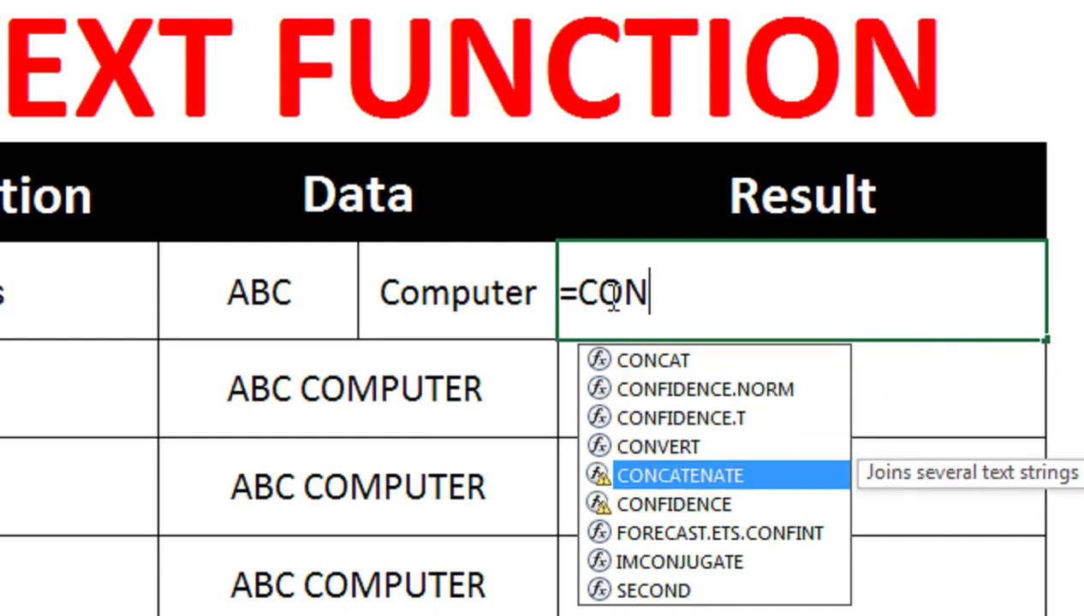
{"action": "key", "text": "Up"}
{"action": "key", "text": "Down"}
{"action": "key", "text": "Tab"}
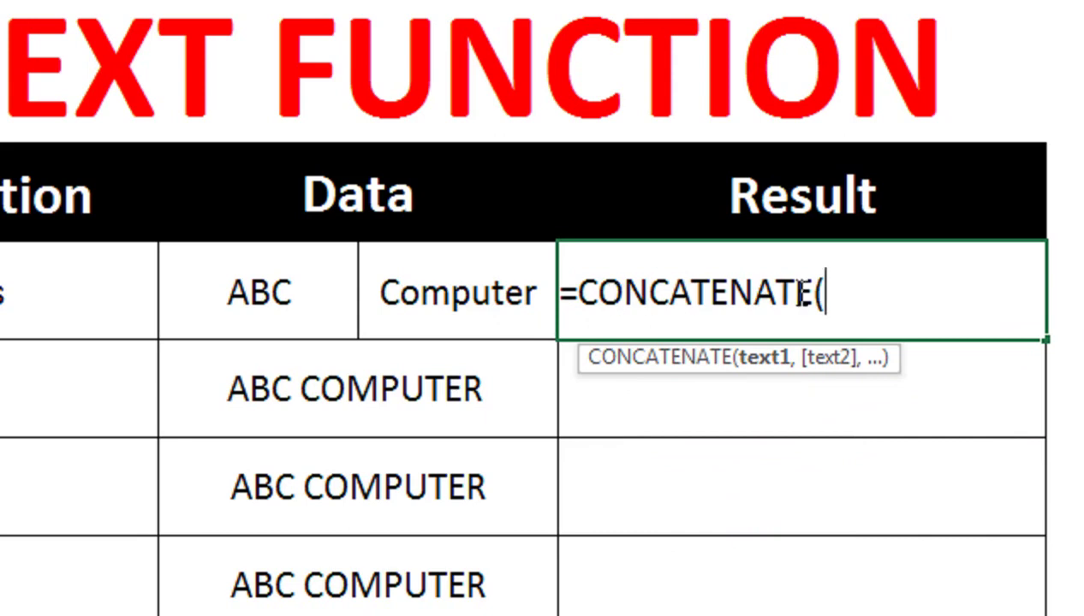
- Complete the CONCATENATE formula in D5 with B5, a quoted space and C5 as its arguments, and review it
{"action": "left_click", "coordinate": [231, 291]}
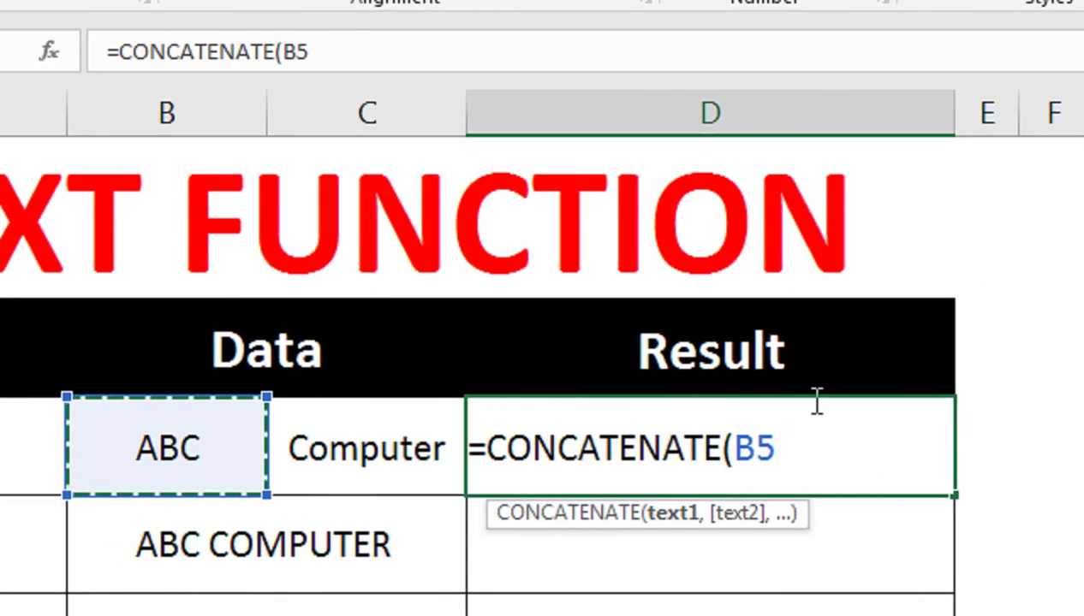
{"action": "type", "text": ","}
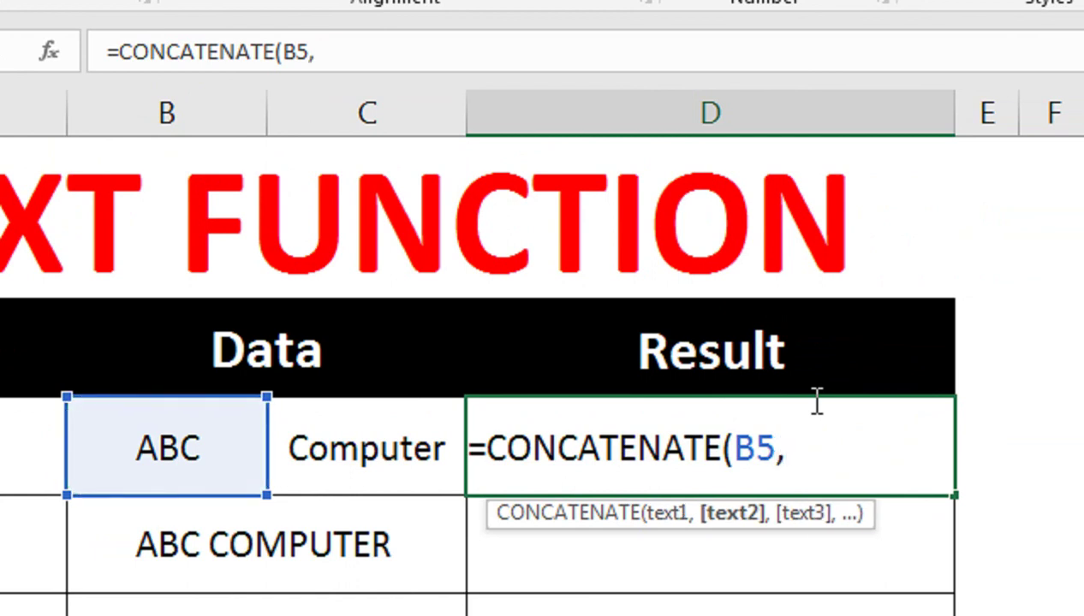
{"action": "type", "text": "\" \","}
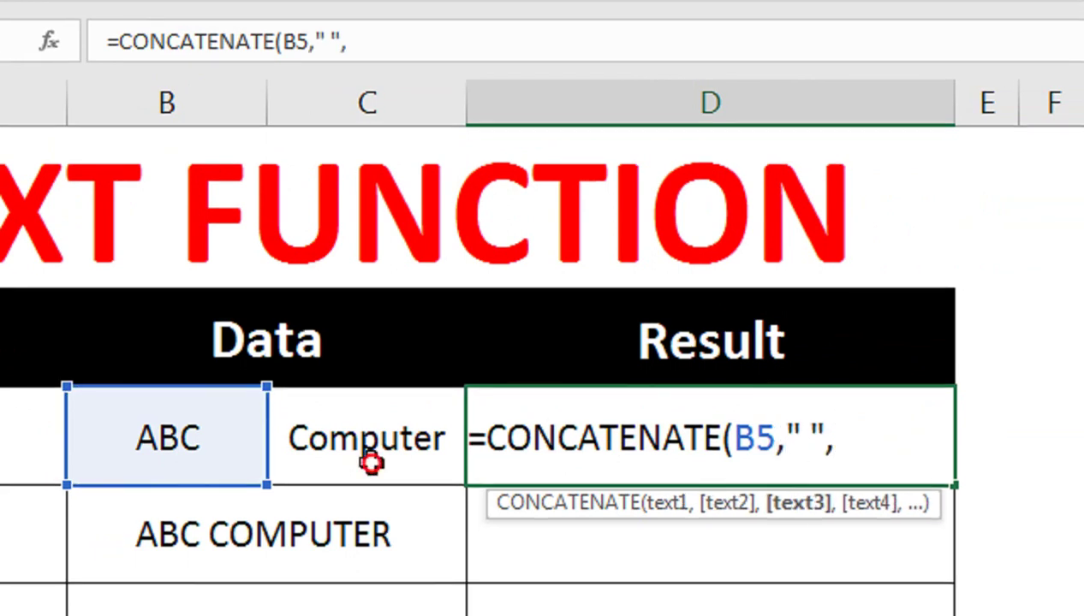
{"action": "left_click", "coordinate": [369, 469]}
{"action": "type", "text": ")"}
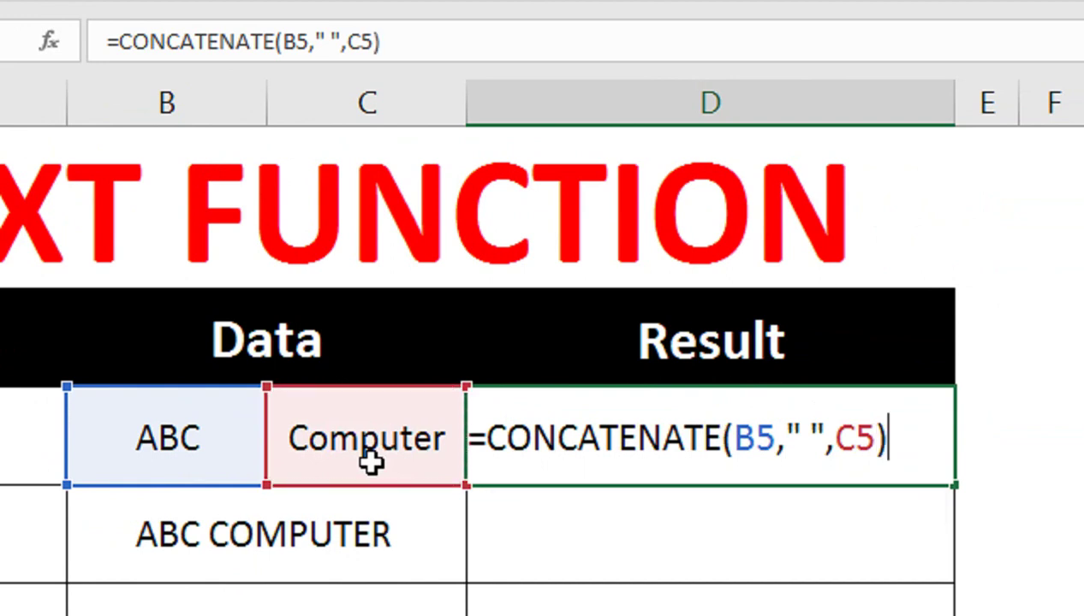
{"action": "key", "text": "Return"}
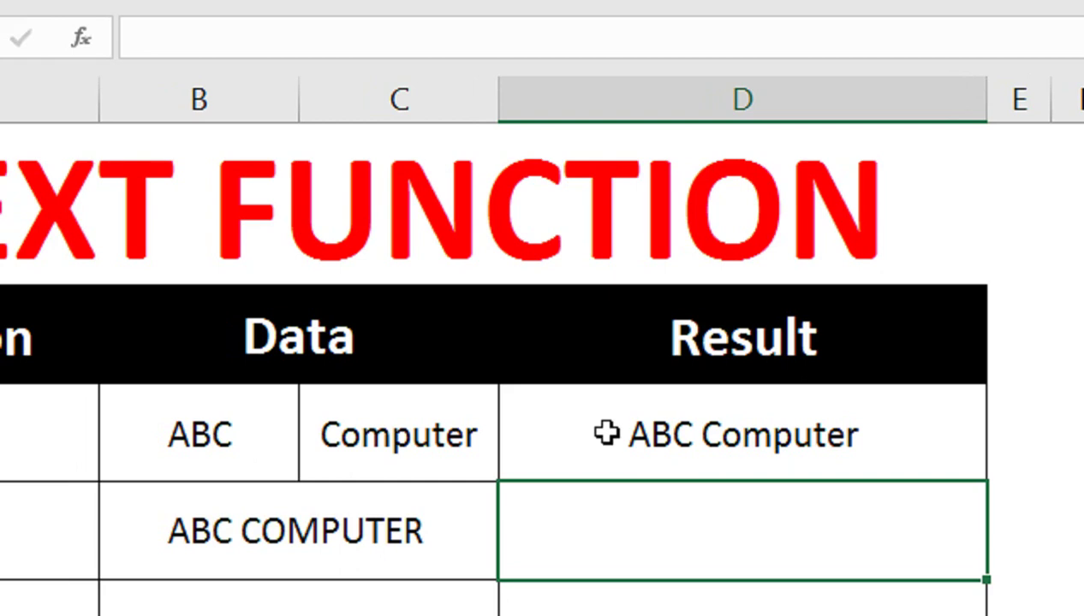
{"action": "left_click", "coordinate": [607, 434]}
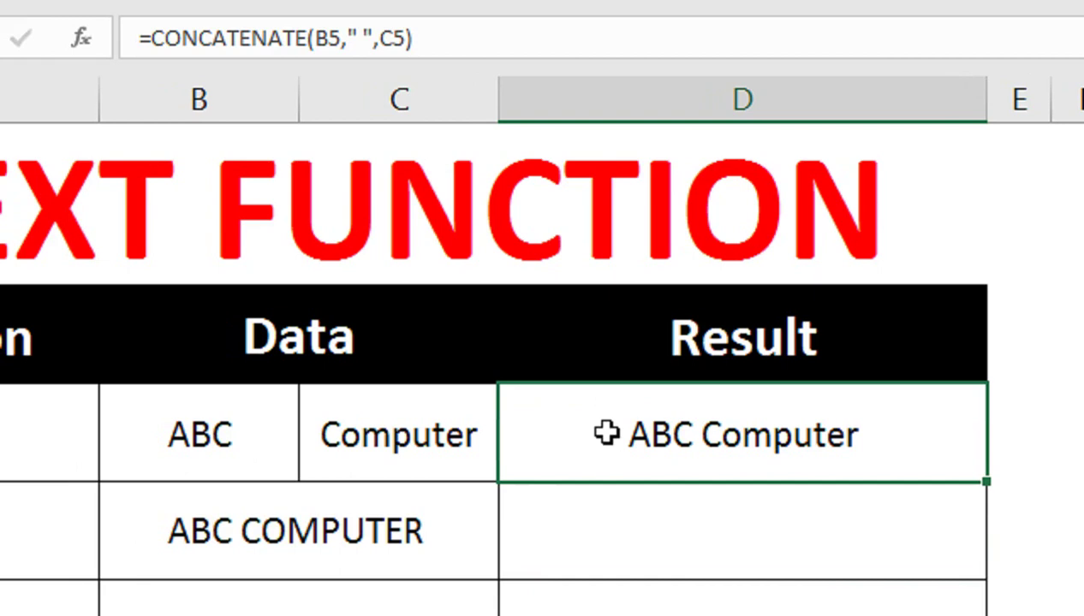
{"action": "double_click", "coordinate": [606, 435]}
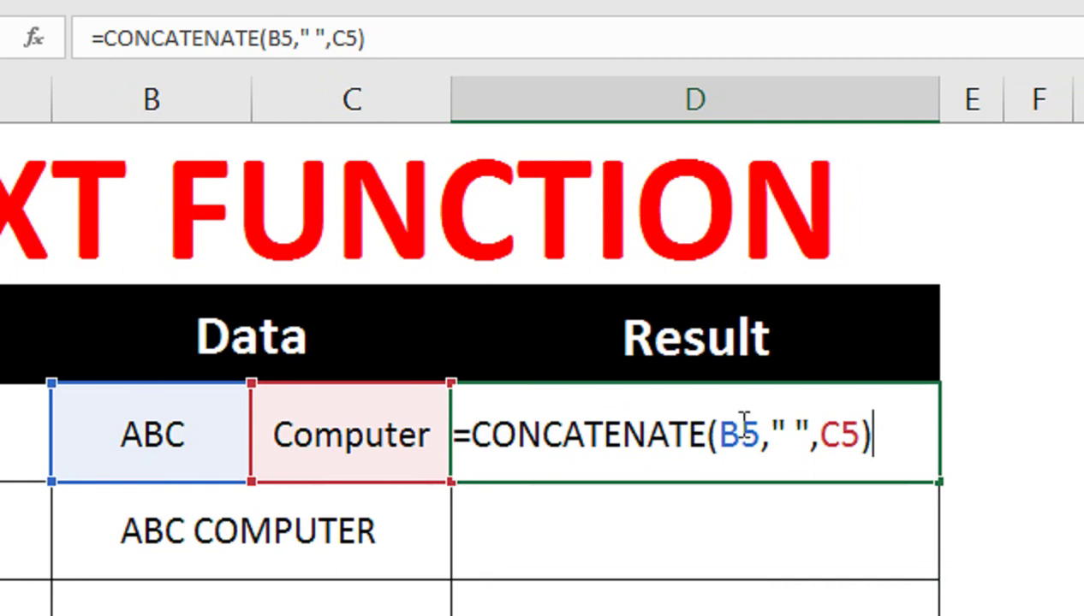
{"action": "key", "text": "Return"}
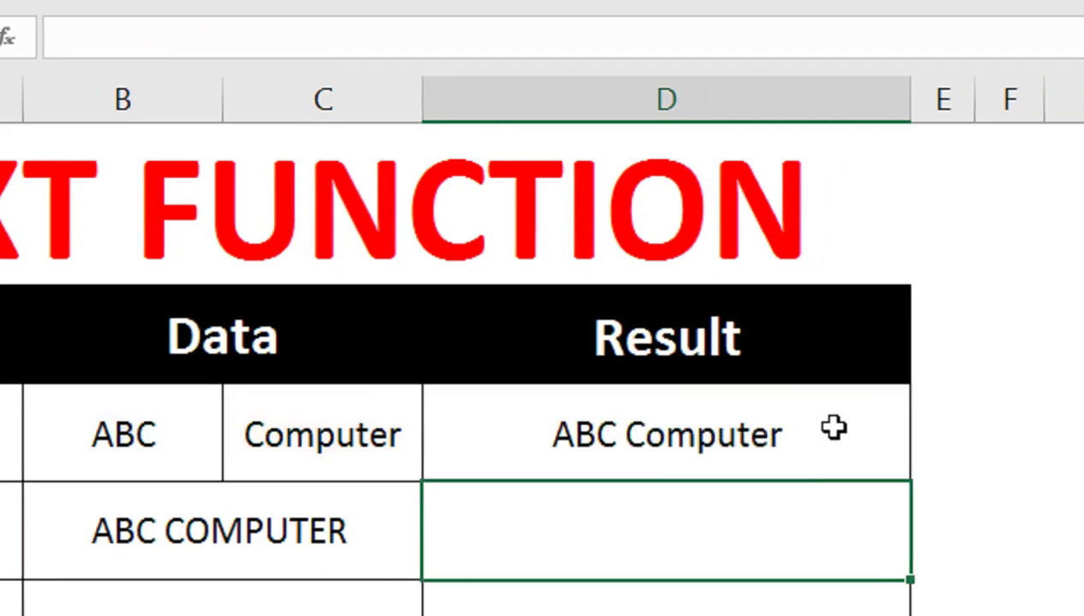
- Replace the Join Strings result in D5 with the ampersand formula =B5&" "&C5
{"action": "left_click", "coordinate": [940, 430]}
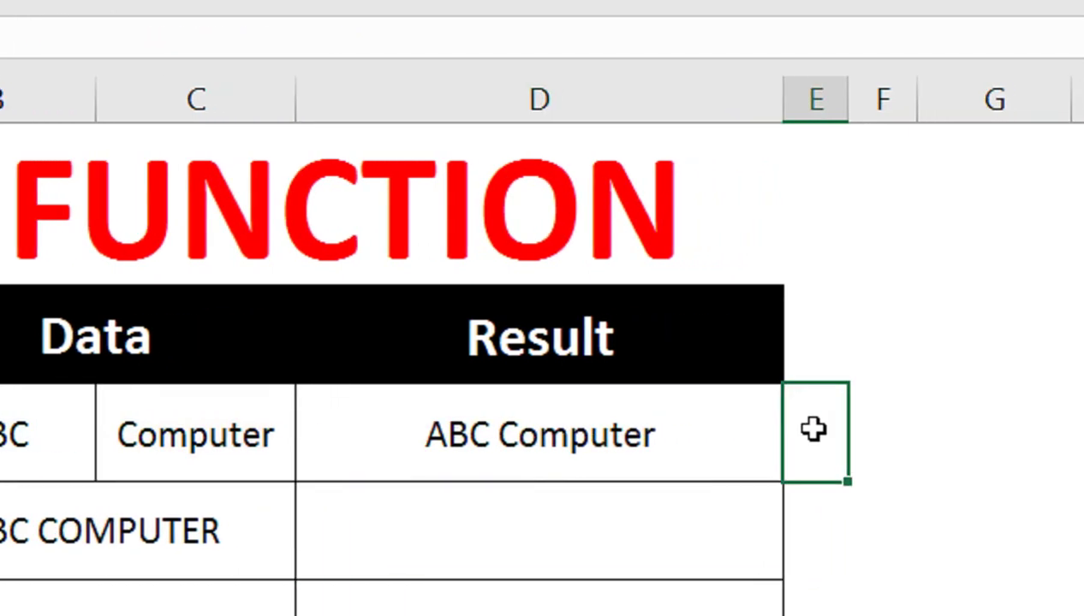
{"action": "key", "text": "Left"}
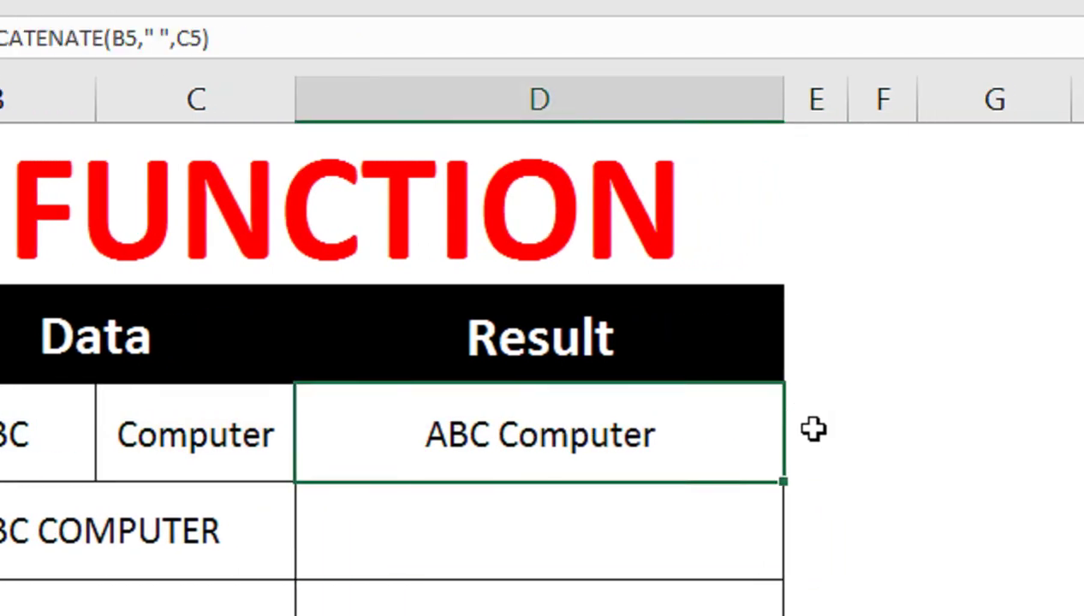
{"action": "key", "text": "Delete"}
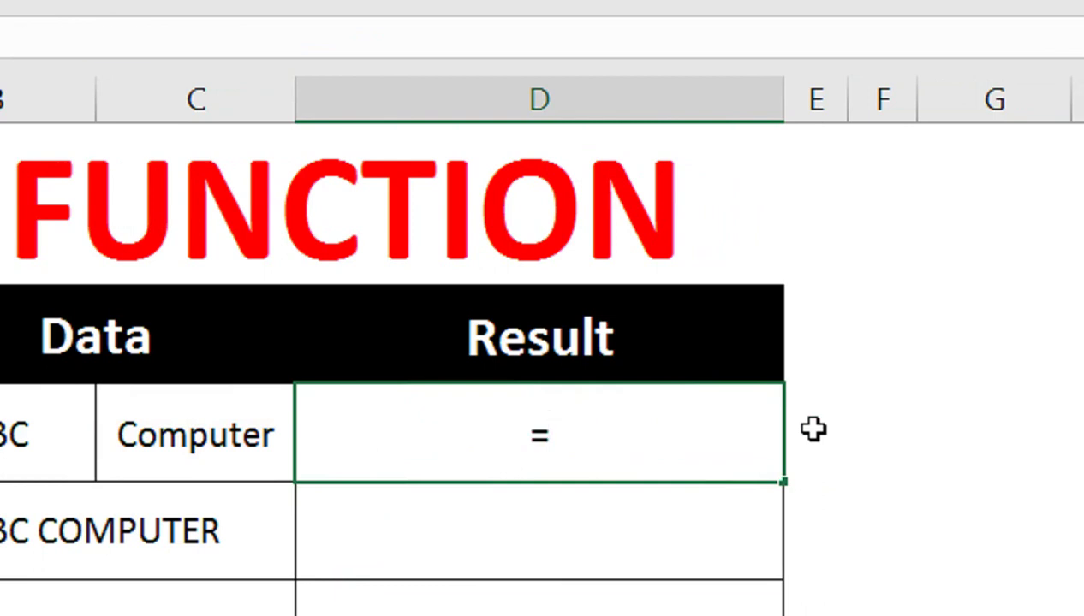
{"action": "type", "text": "="}
{"action": "left_click", "coordinate": [58, 432]}
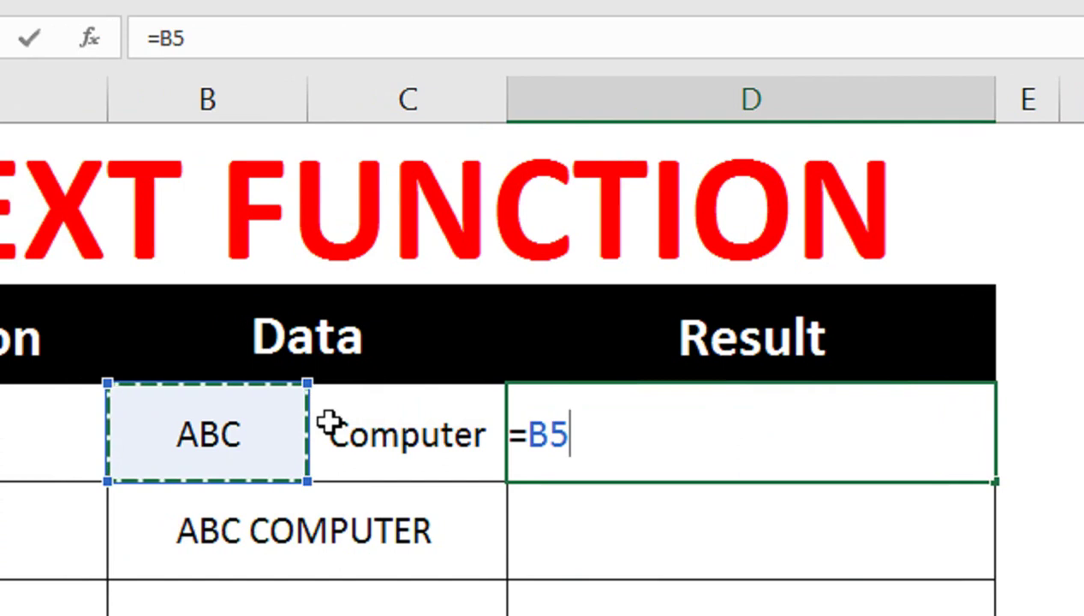
{"action": "type", "text": "&"}
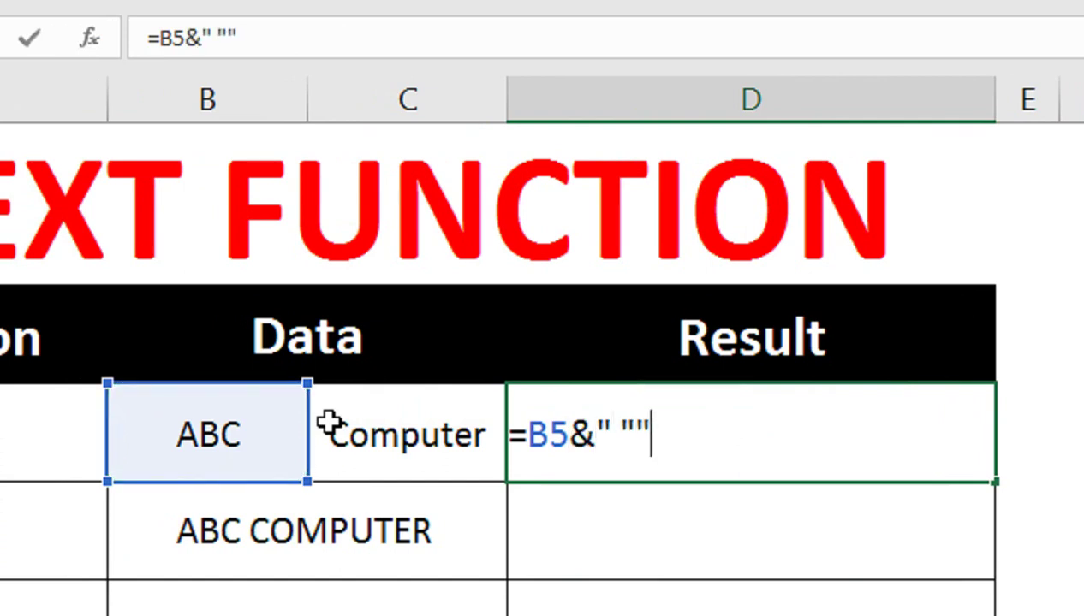
{"action": "type", "text": "\" \"&"}
{"action": "left_click", "coordinate": [404, 447]}
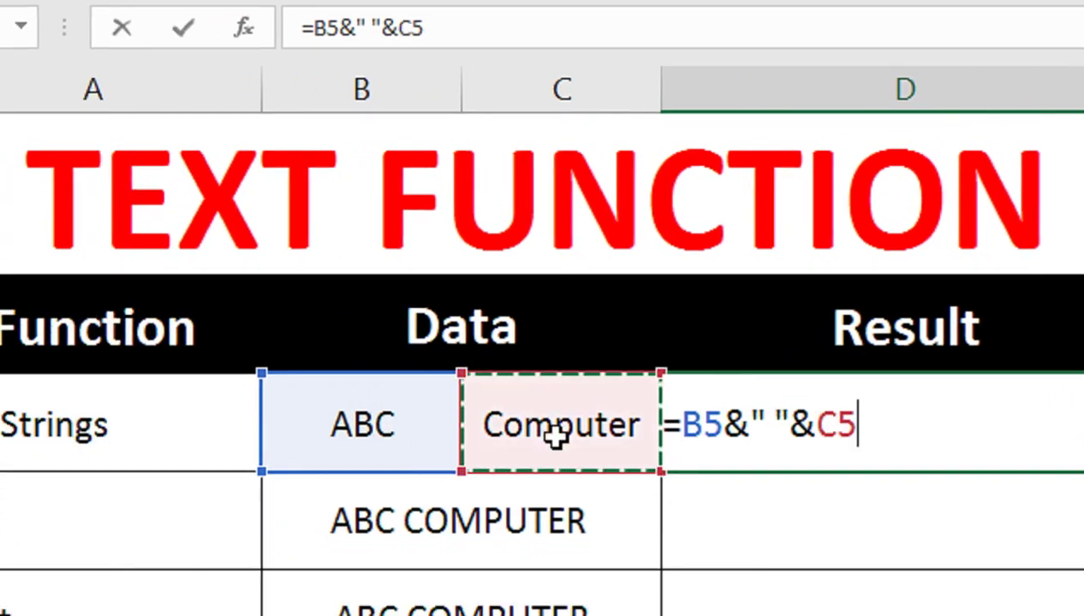
{"action": "key", "text": "Return"}
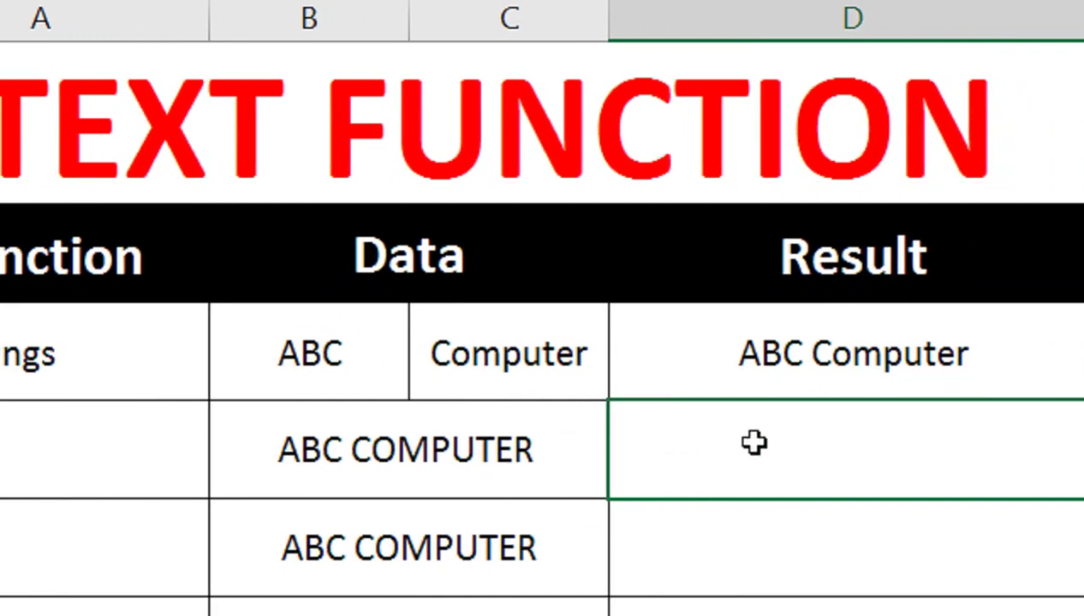
- Enter =LEFT(B6,3) in the Left row's result cell to extract the first three characters
{"action": "type", "text": "=LEFT("}
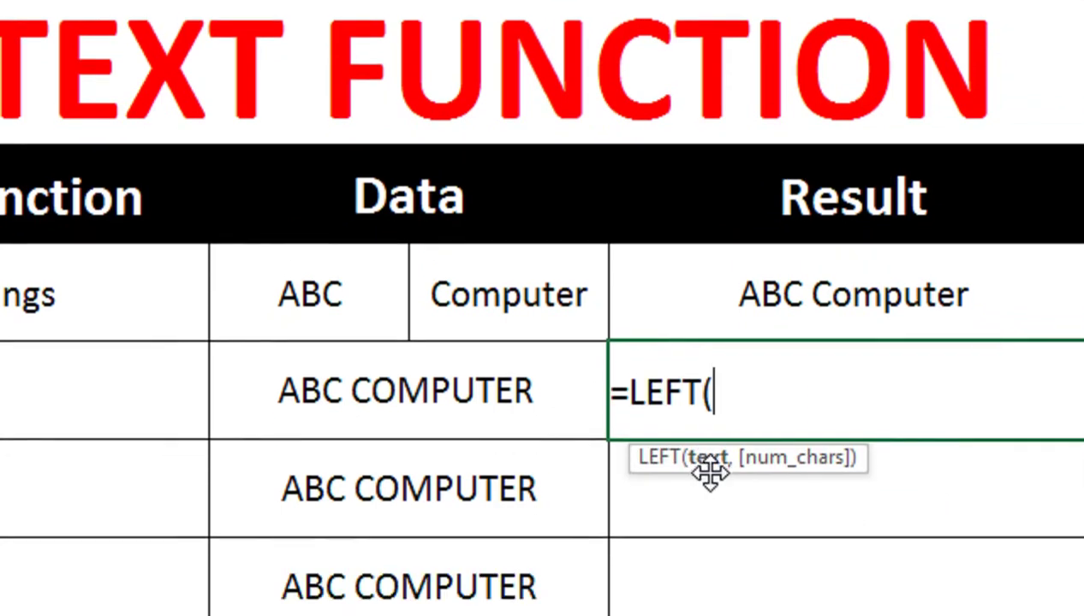
{"action": "left_click", "coordinate": [516, 485]}
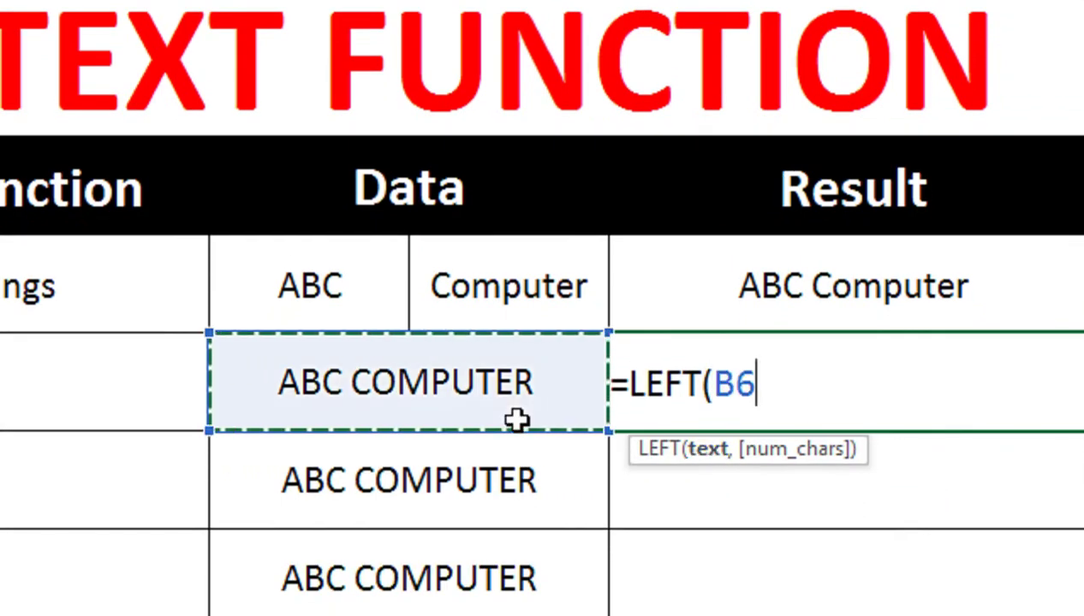
{"action": "type", "text": ",3"}
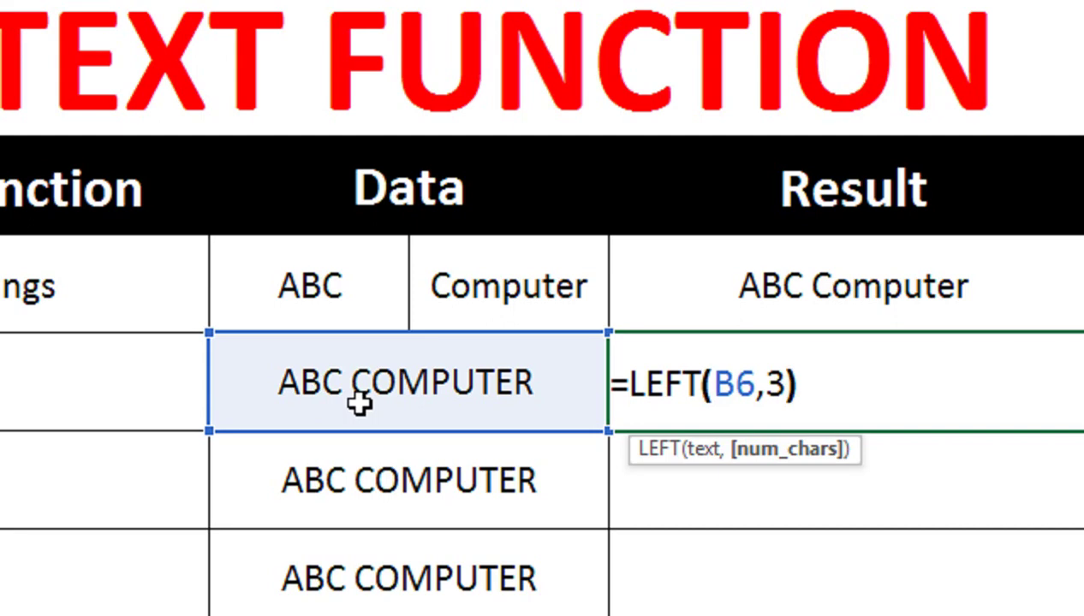
{"action": "key", "text": "Return"}
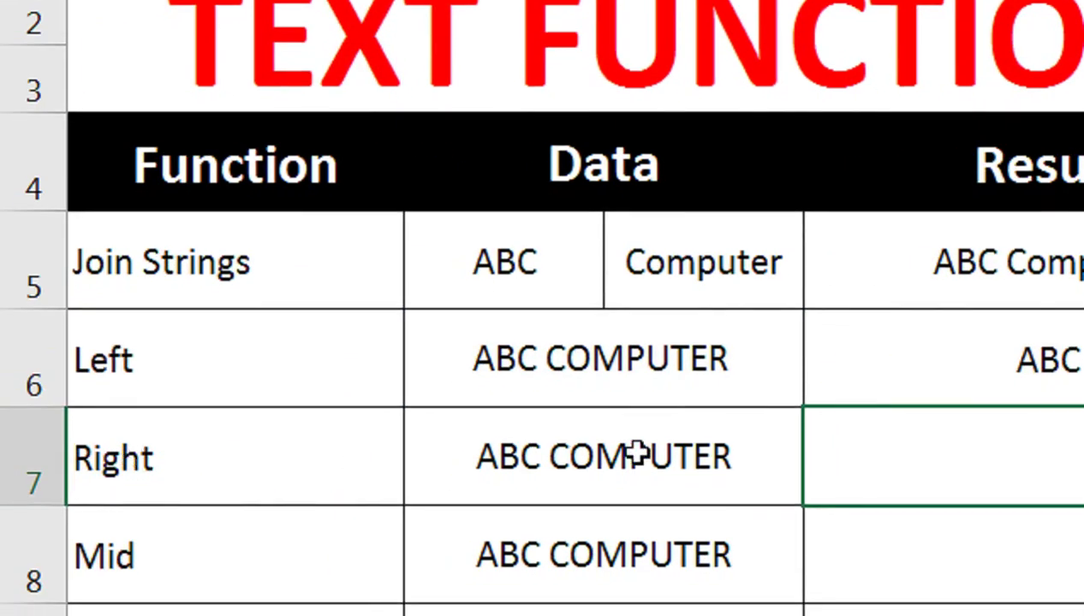
- Enter =RIGHT(B7,8) in the Right row's result cell to extract the last eight characters
{"action": "type", "text": "=RIGHT("}
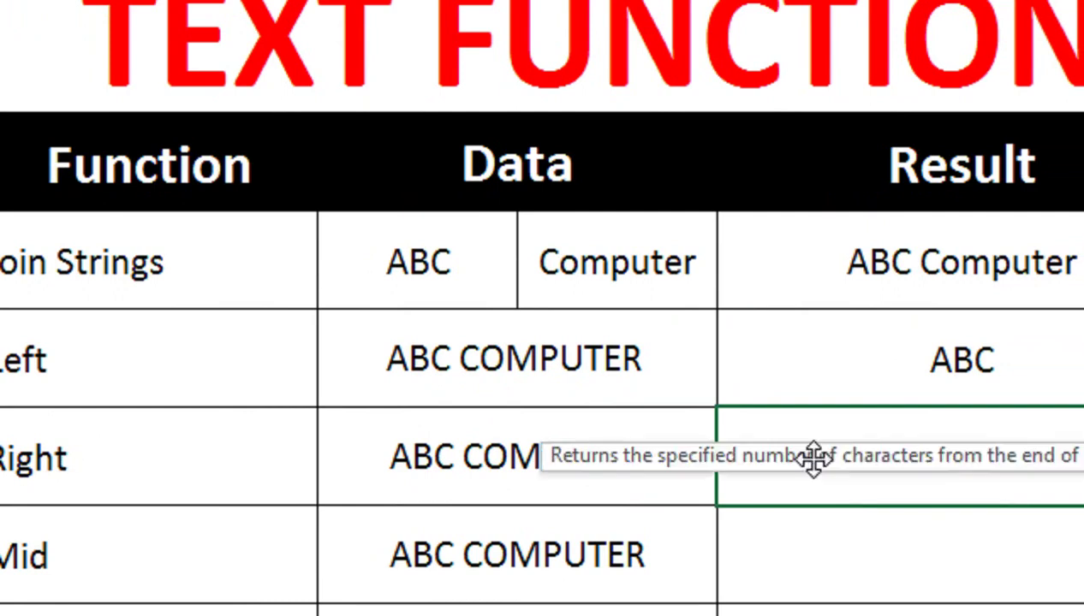
{"action": "left_click", "coordinate": [670, 462]}
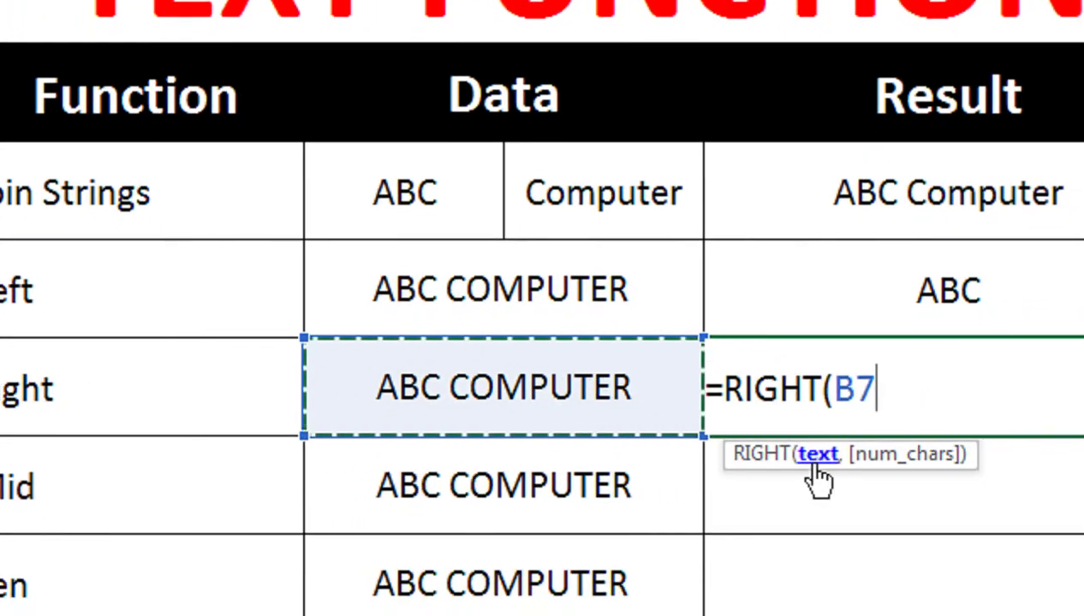
{"action": "type", "text": ",8"}
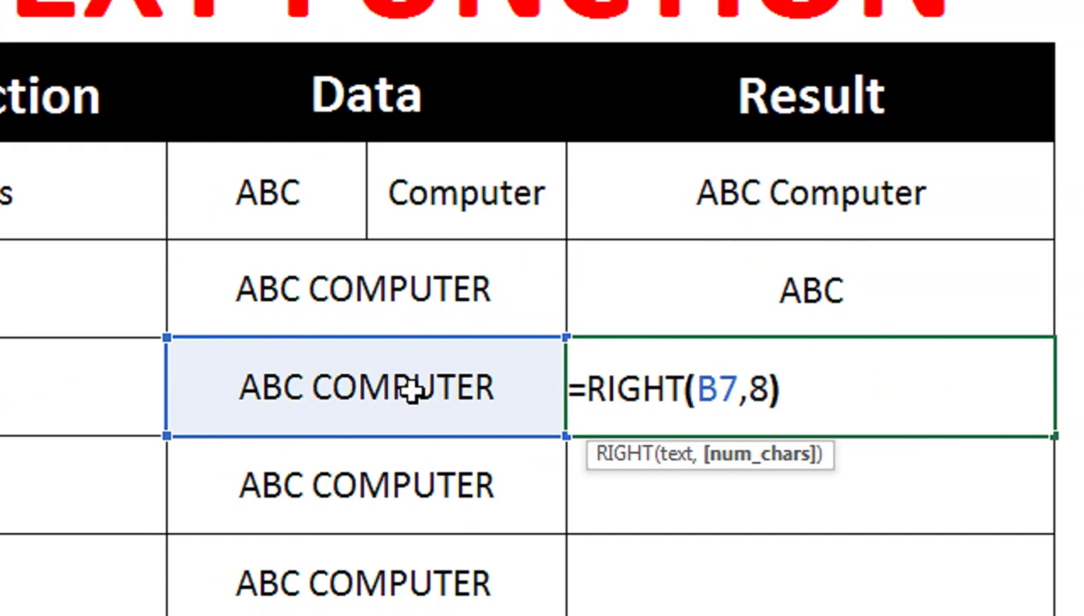
{"action": "key", "text": "Return"}
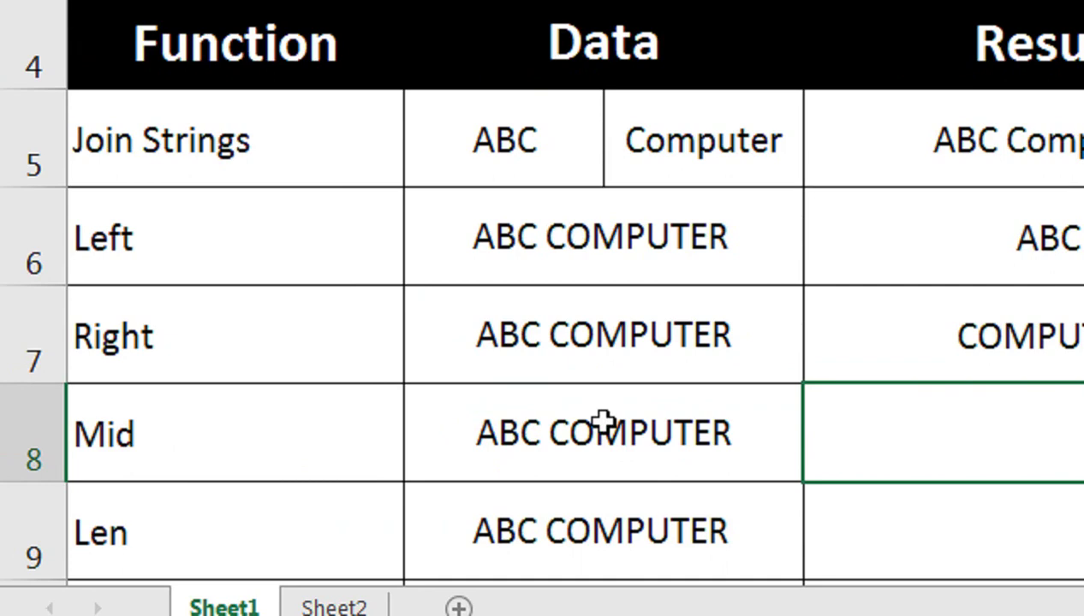
- Extend the Mid row's data text in B8 to ABC COMPUTER CENTER
{"action": "left_click", "coordinate": [548, 436]}
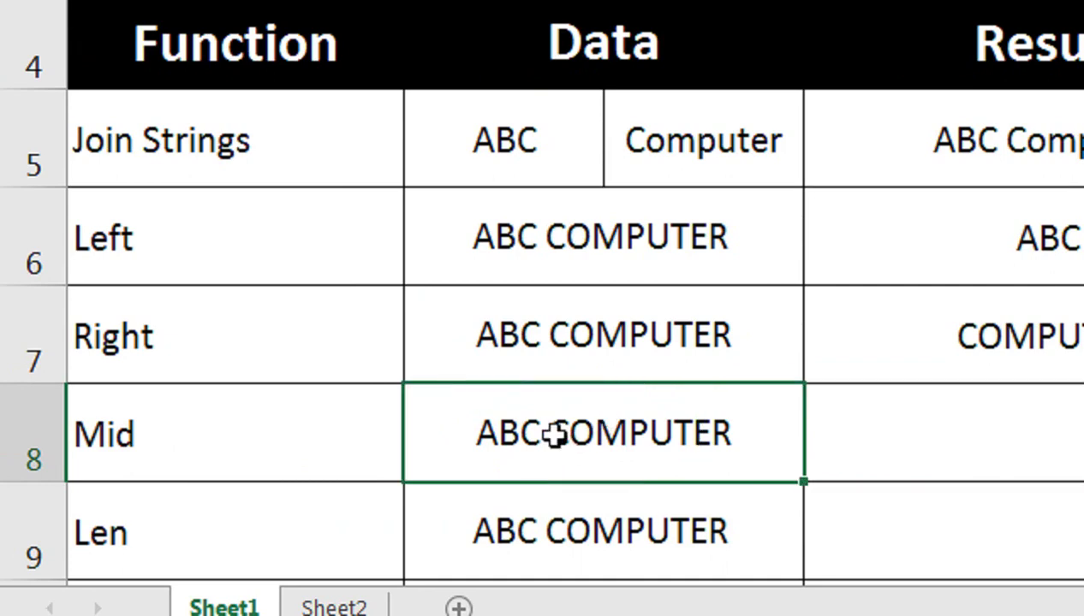
{"action": "double_click", "coordinate": [730, 432]}
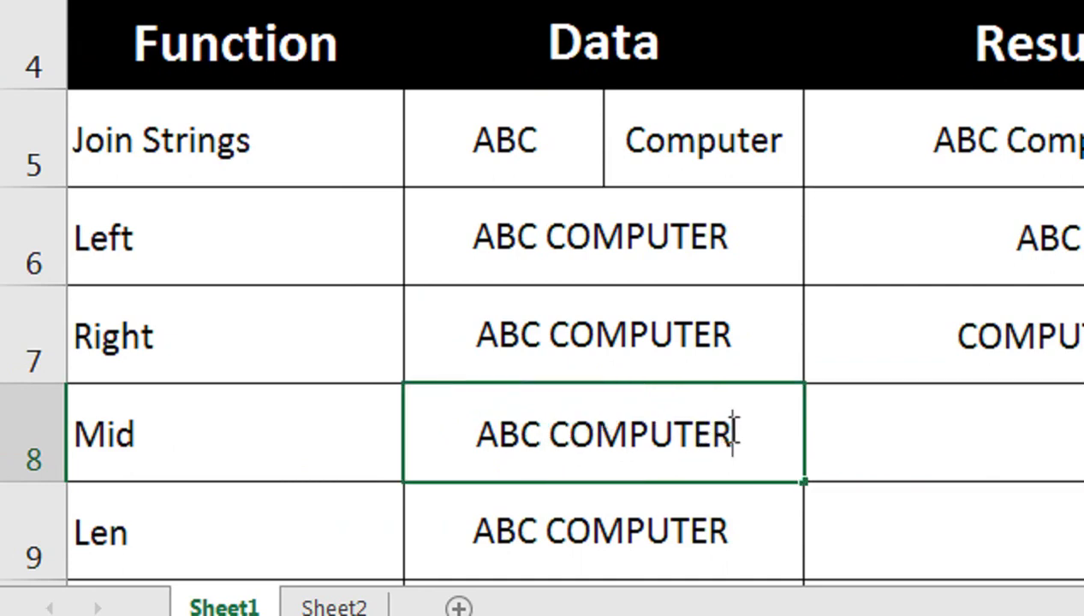
{"action": "type", "text": "CENTER"}
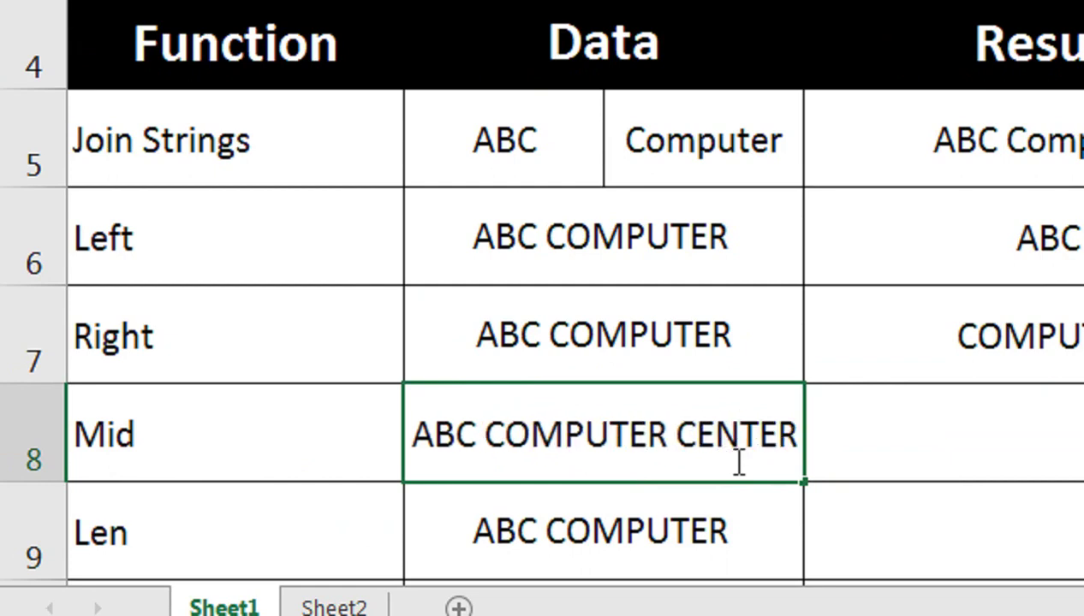
{"action": "key", "text": "Return"}
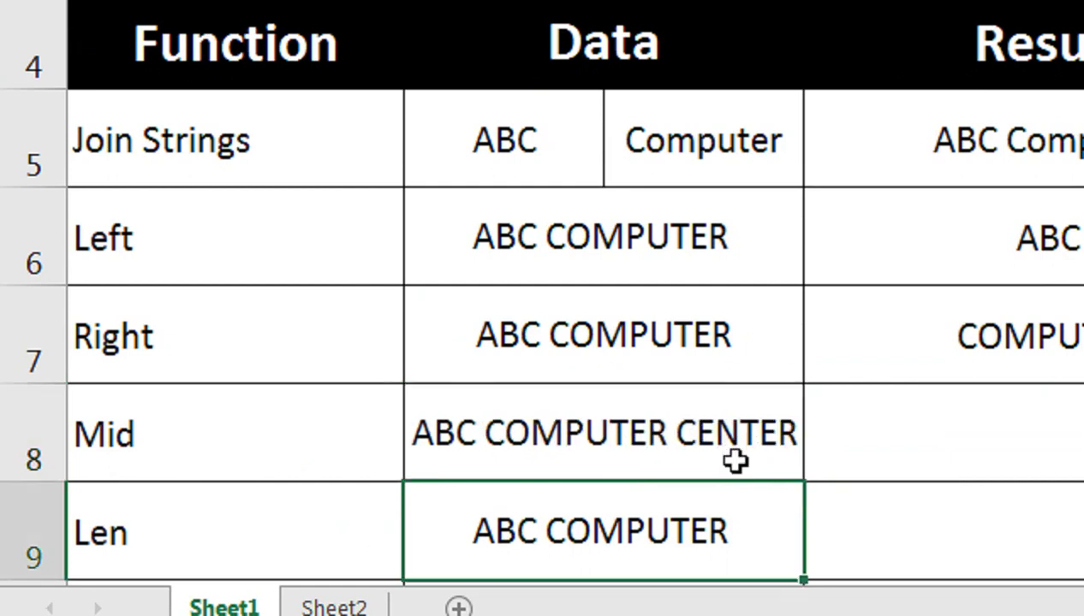
- Enter =MID(B8,5,8) in the Mid row's result cell to extract eight characters starting at the fifth
{"action": "left_click", "coordinate": [818, 432]}
{"action": "type", "text": "=MID`"}
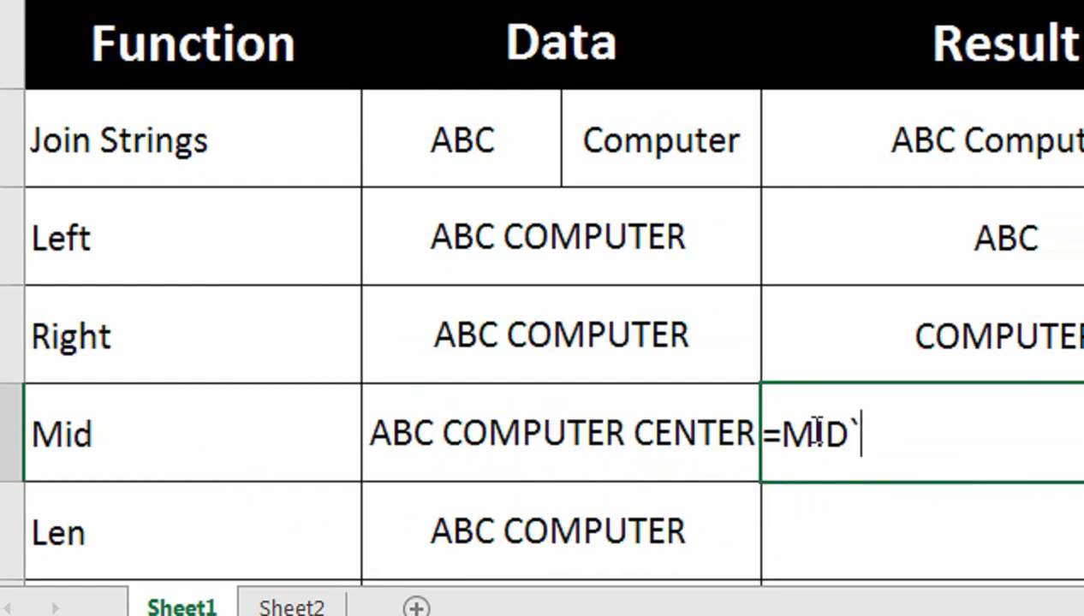
{"action": "key", "text": "BackSpace"}
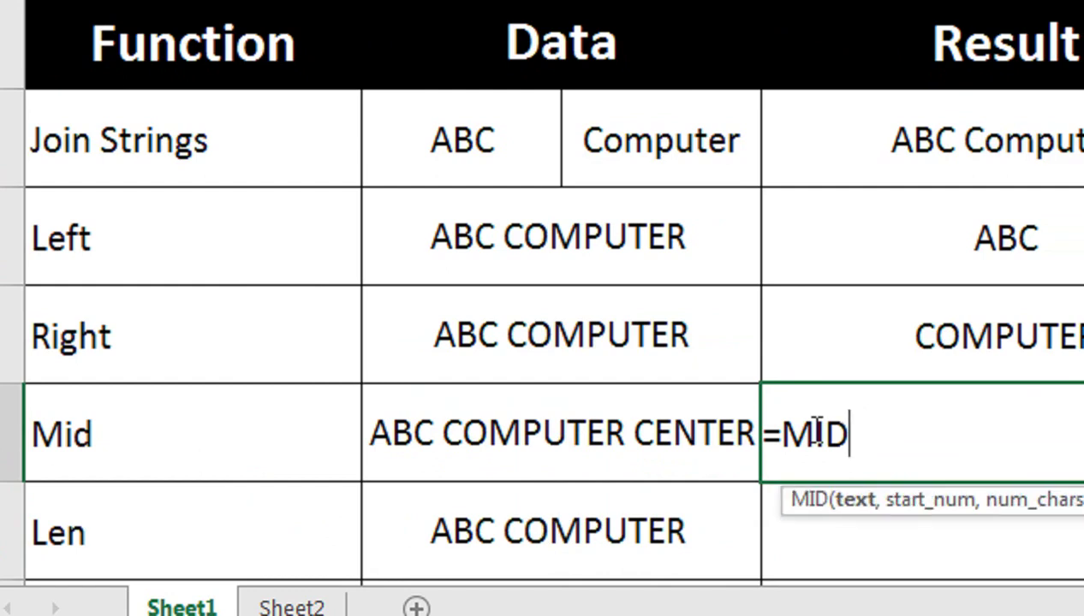
{"action": "type", "text": "("}
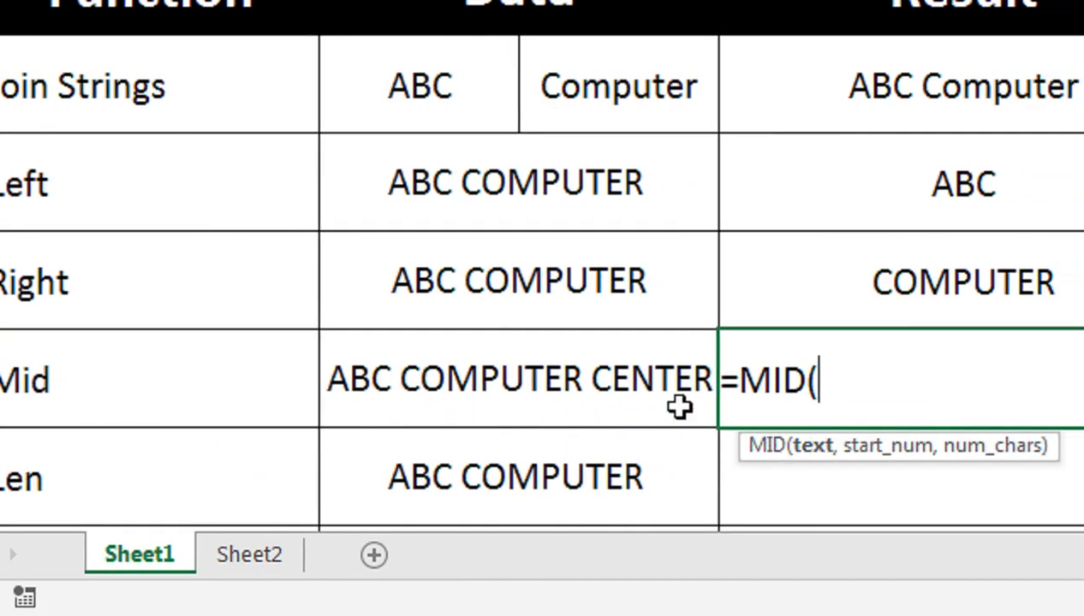
{"action": "left_click", "coordinate": [668, 405]}
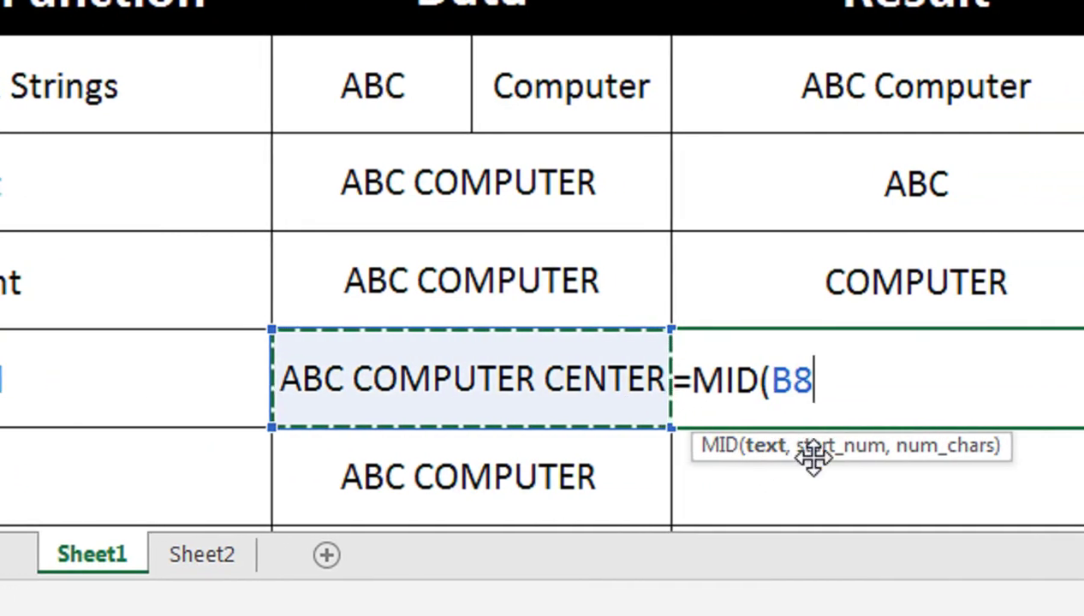
{"action": "type", "text": ","}
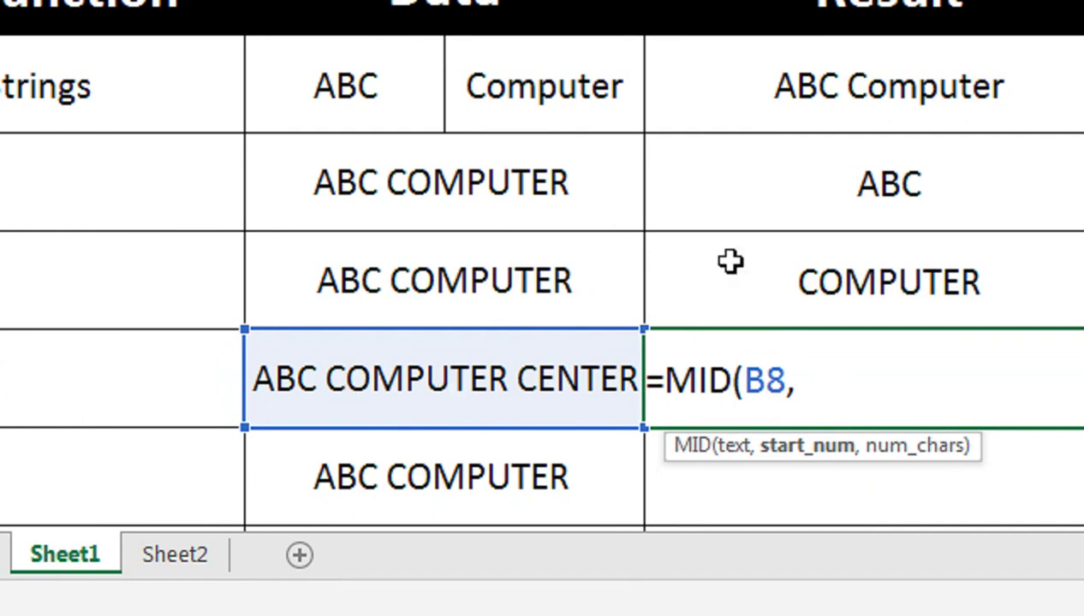
{"action": "type", "text": ","}
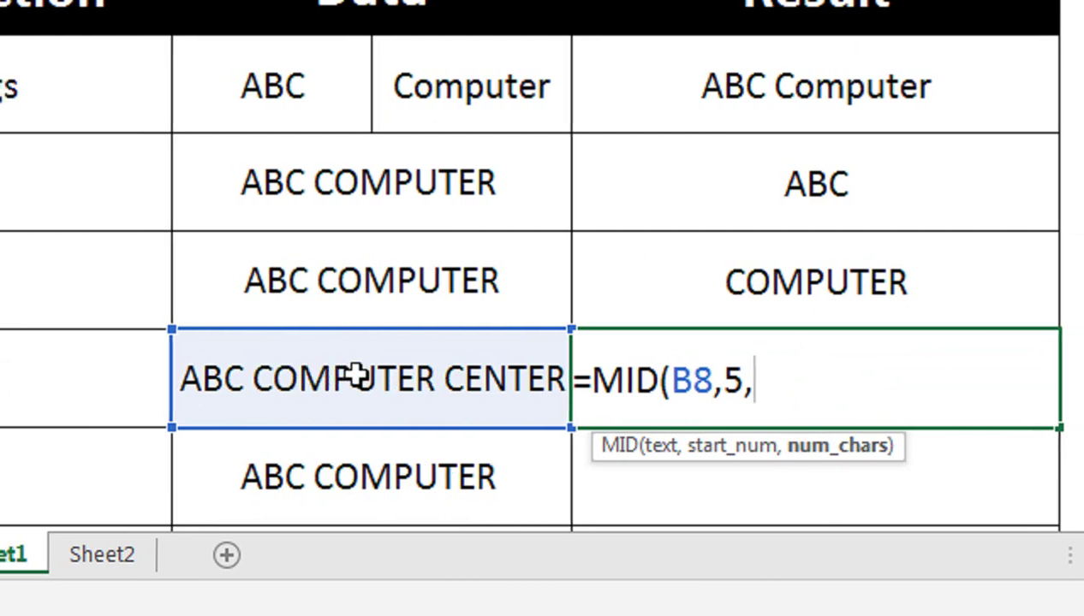
{"action": "type", "text": "8"}
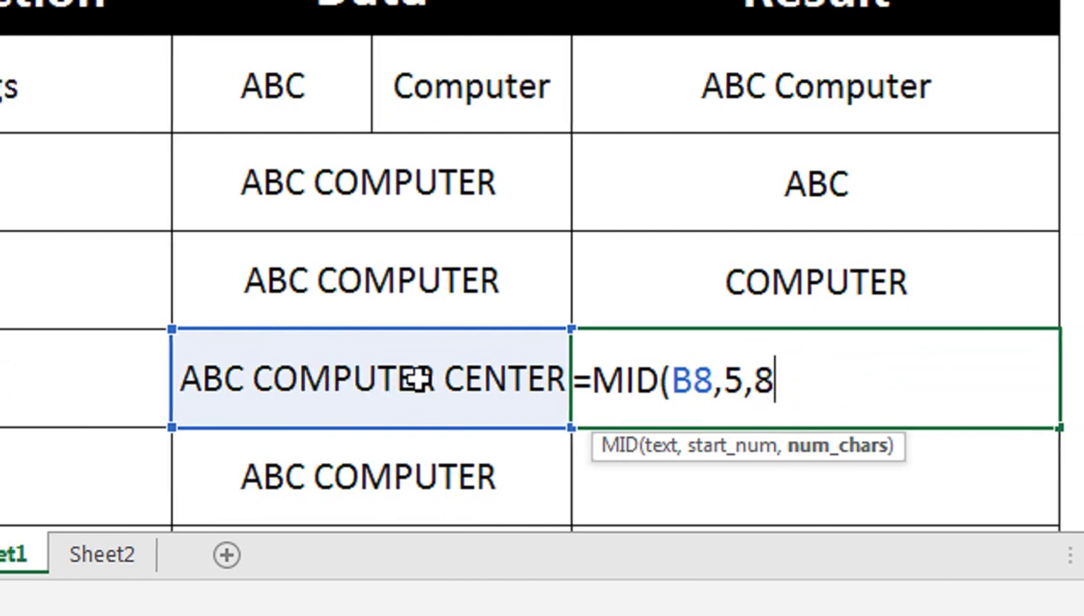
{"action": "type", "text": ")"}
{"action": "key", "text": "Return"}
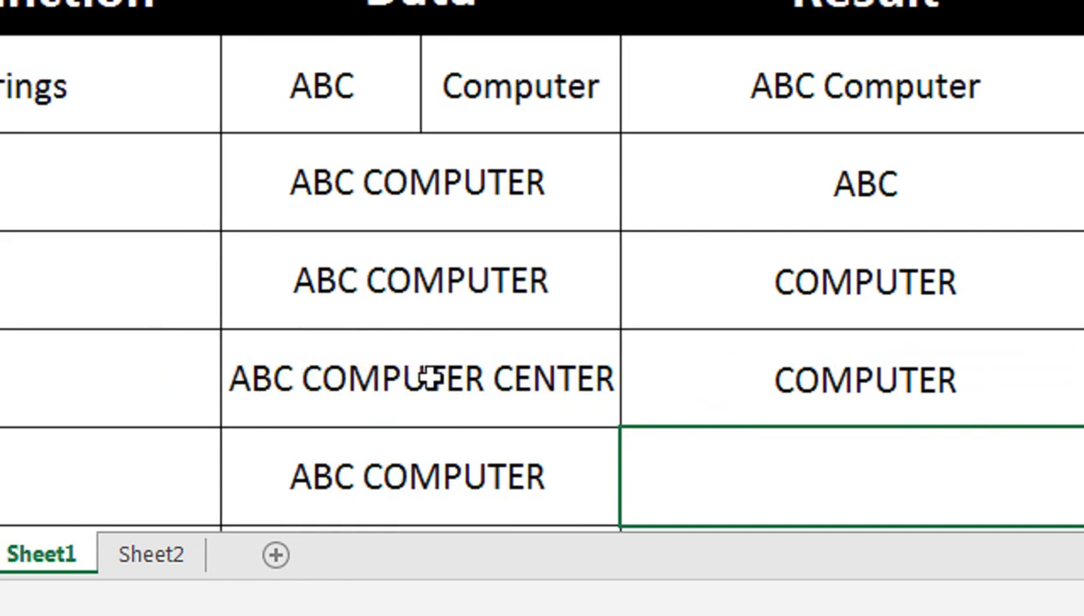
- Enter =LEN(B9) in the Len row's result cell to count the characters of the data text
{"action": "scroll", "coordinate": [795, 390], "scroll_direction": "down", "scroll_amount": 2}
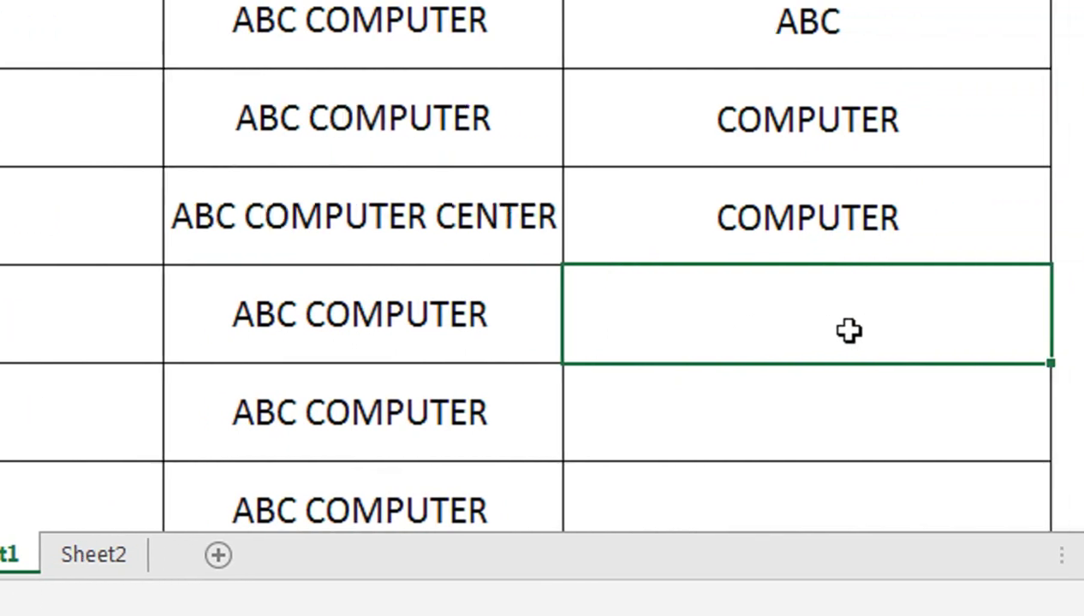
{"action": "type", "text": "=LEN("}
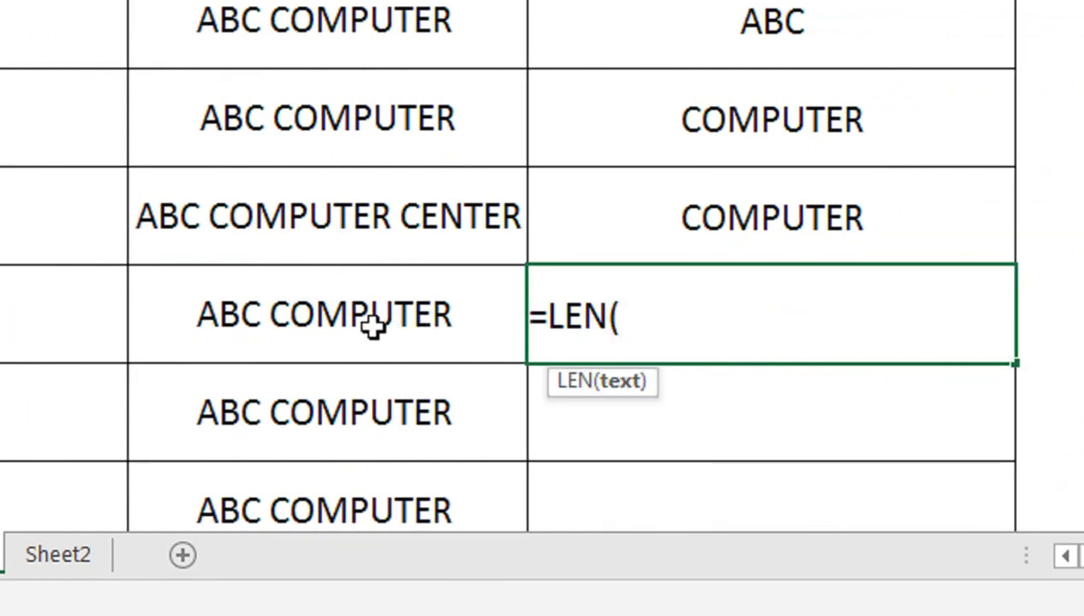
{"action": "type", "text": ")"}
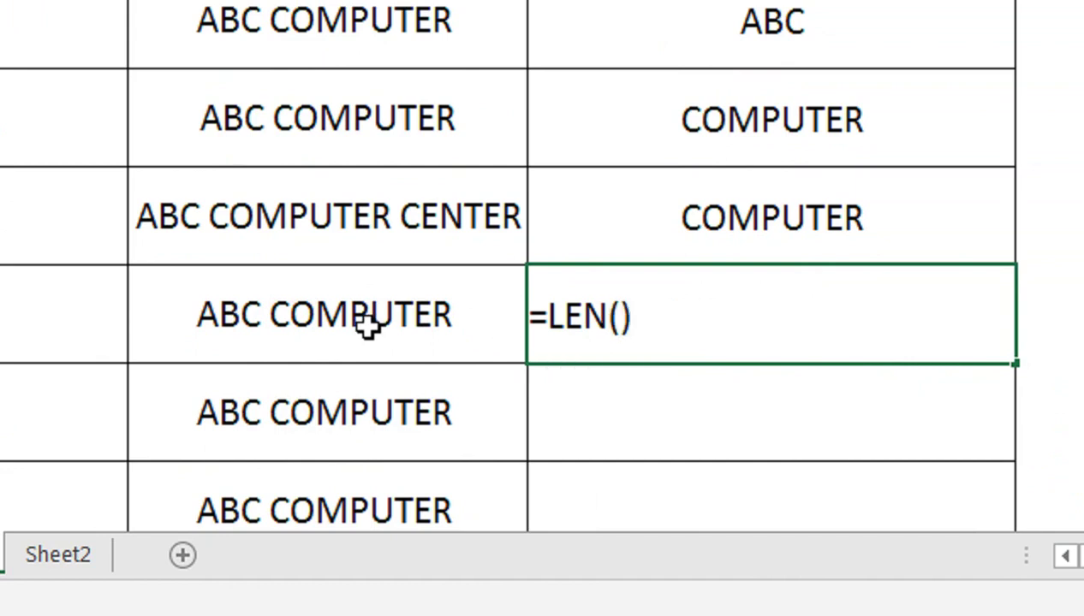
{"action": "key", "text": "BackSpace"}
{"action": "left_click", "coordinate": [331, 315]}
{"action": "type", "text": ")"}
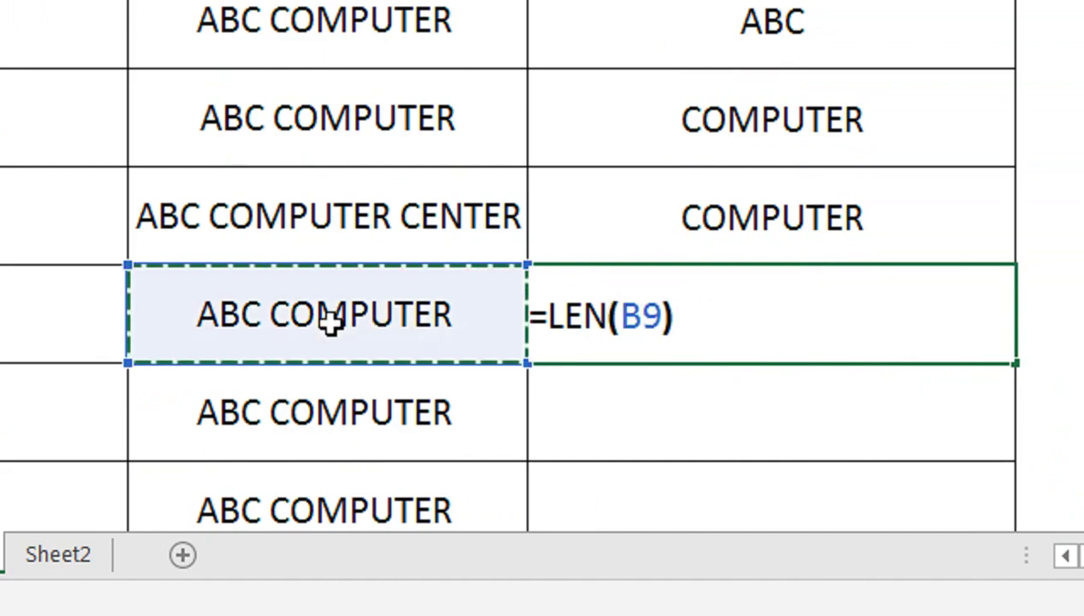
{"action": "key", "text": "Return"}
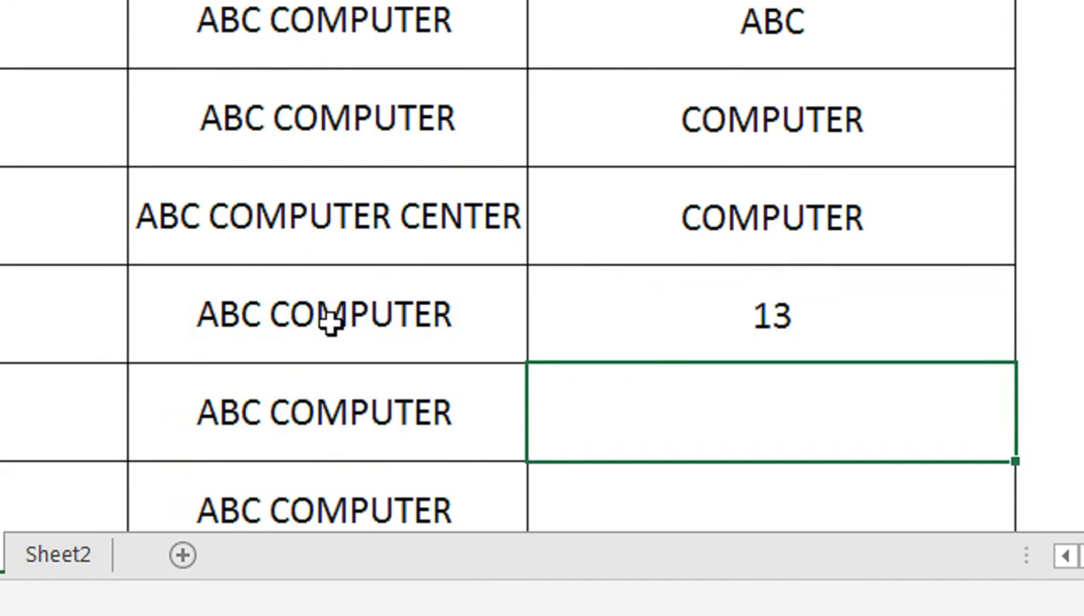
{"action": "left_click", "coordinate": [419, 326]}
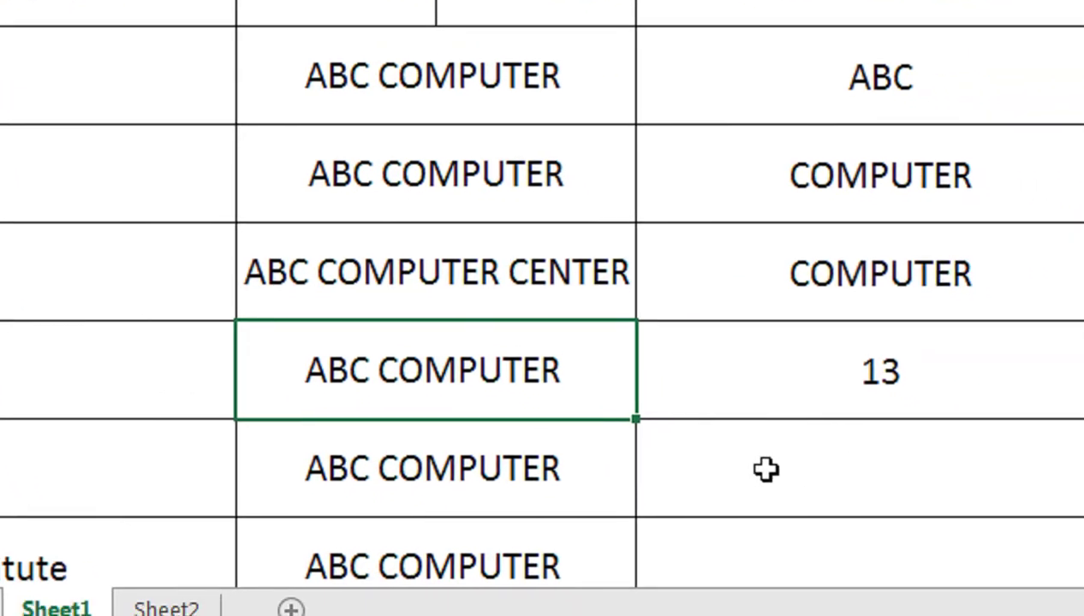
- Enter =FIND("ABC",B10) in the Find row's result cell to get the position of ABC in the text
{"action": "left_click", "coordinate": [774, 467]}
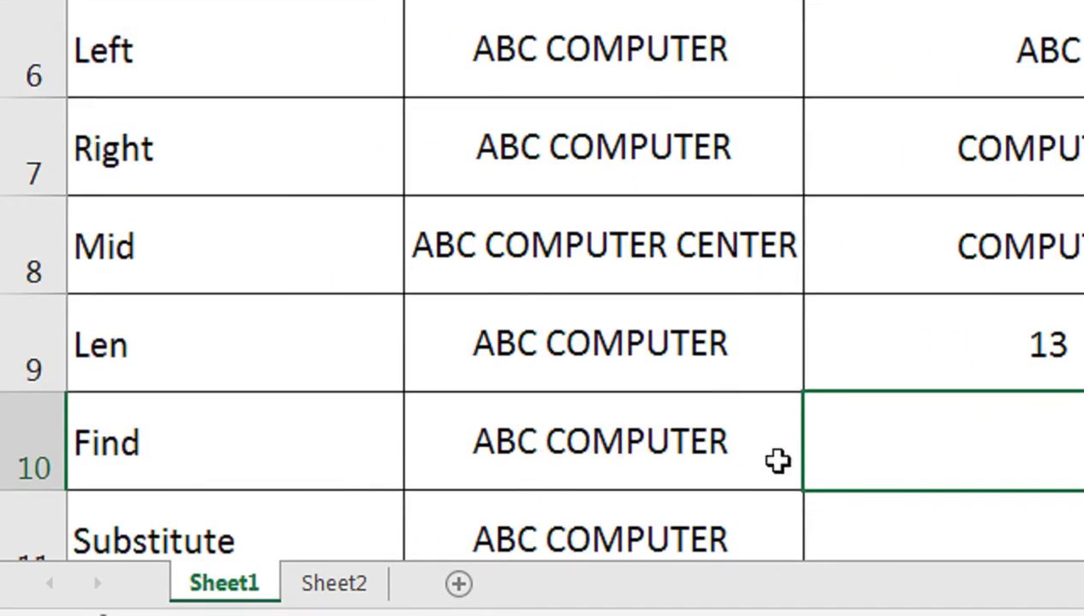
{"action": "type", "text": "="}
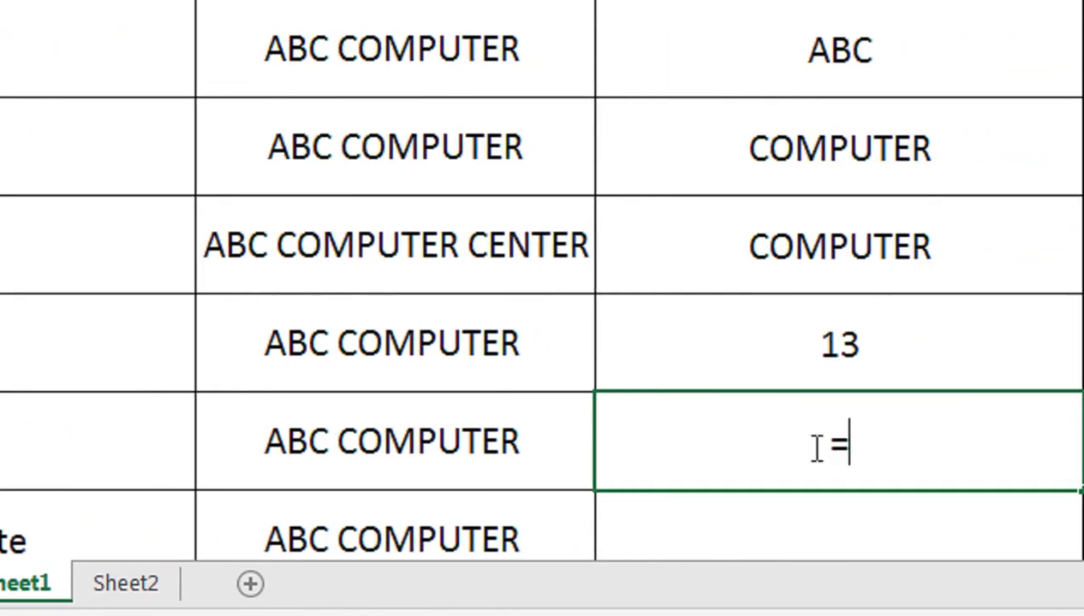
{"action": "type", "text": "FIND("}
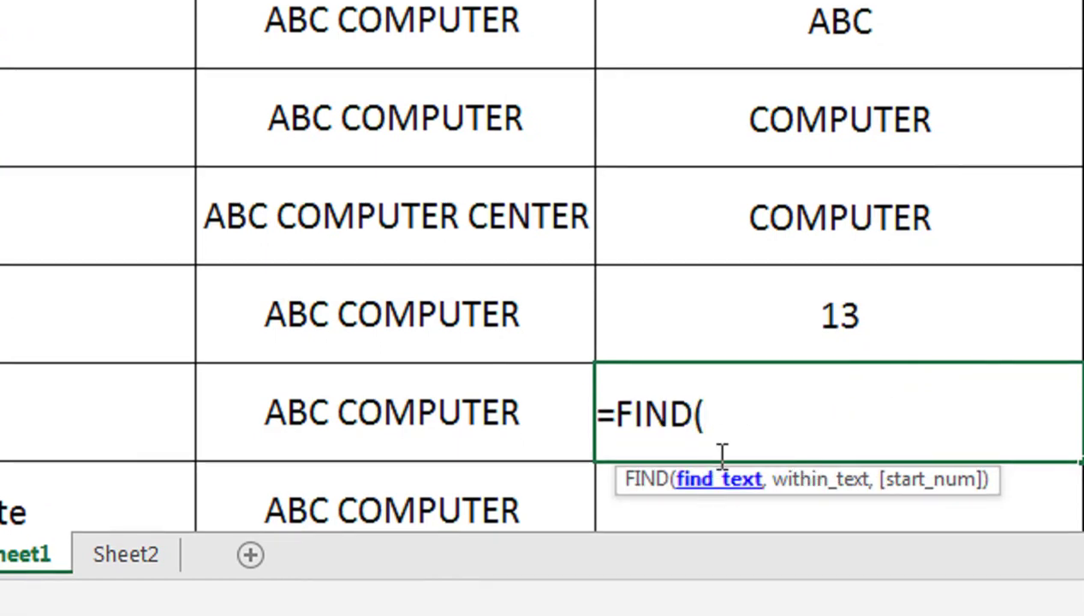
{"action": "type", "text": "\"A"}
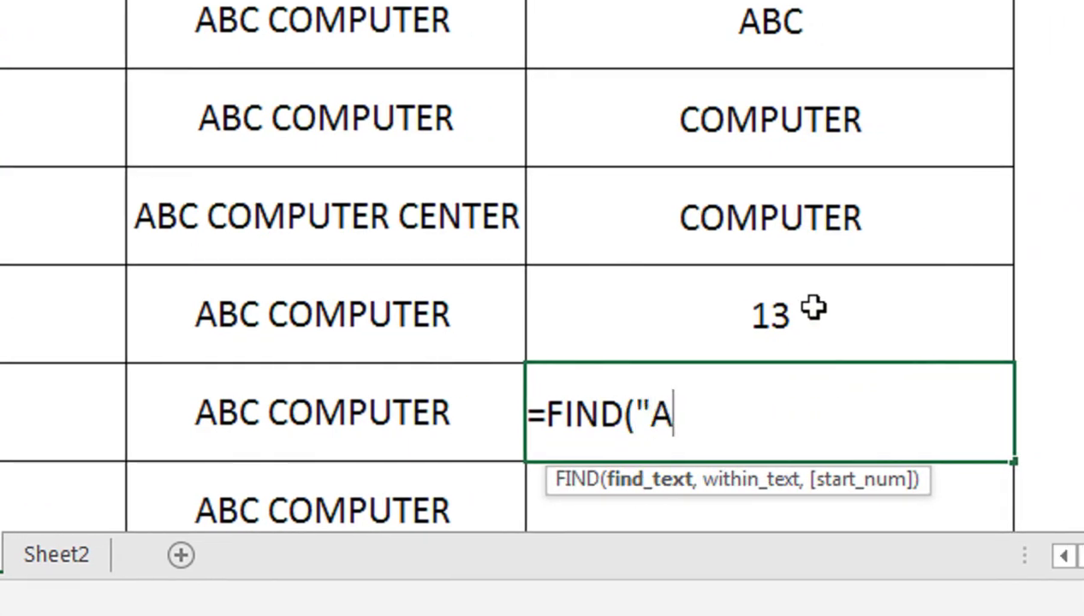
{"action": "type", "text": "B"}
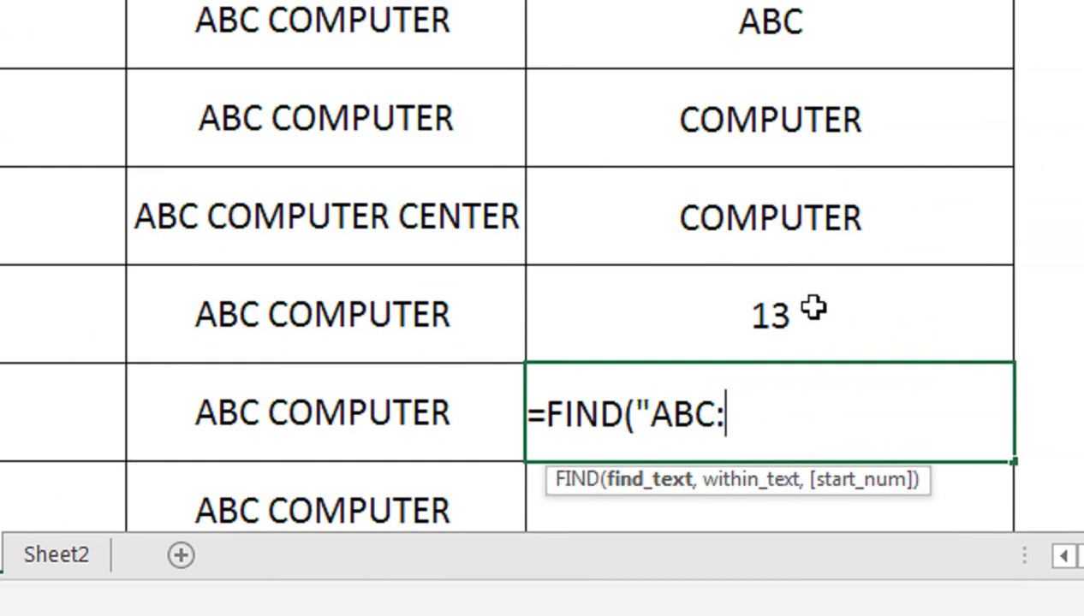
{"action": "type", "text": "C\","}
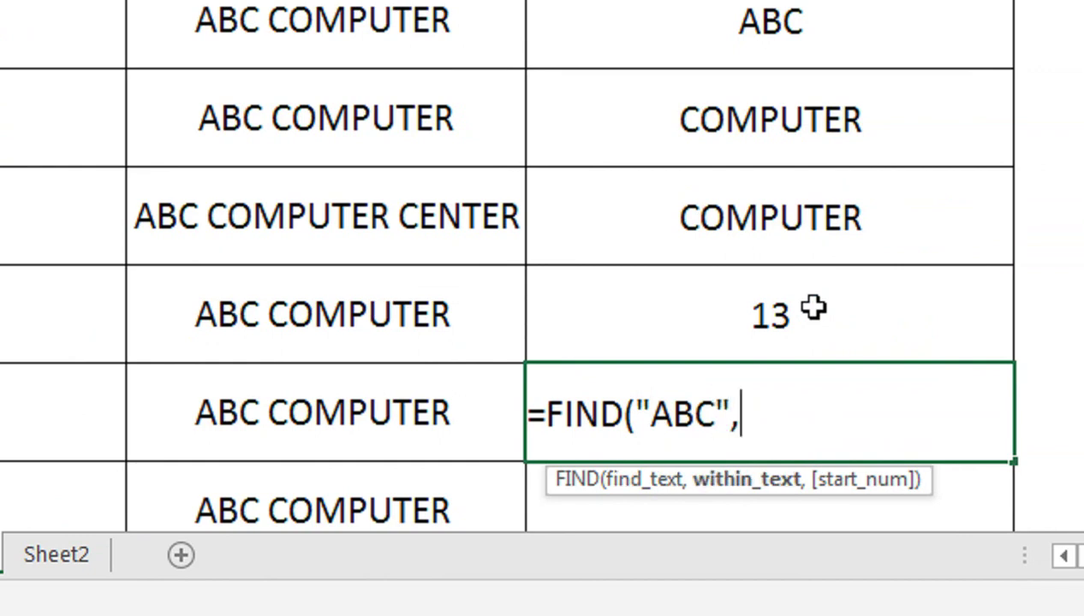
{"action": "key", "text": "Left"}
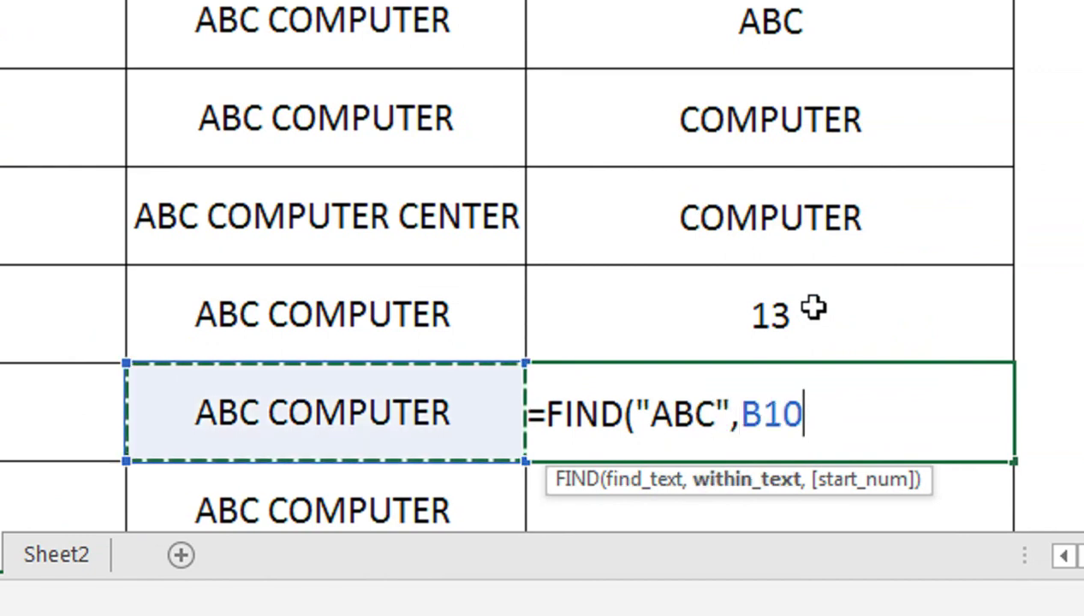
{"action": "type", "text": ")"}
{"action": "key", "text": "Return"}
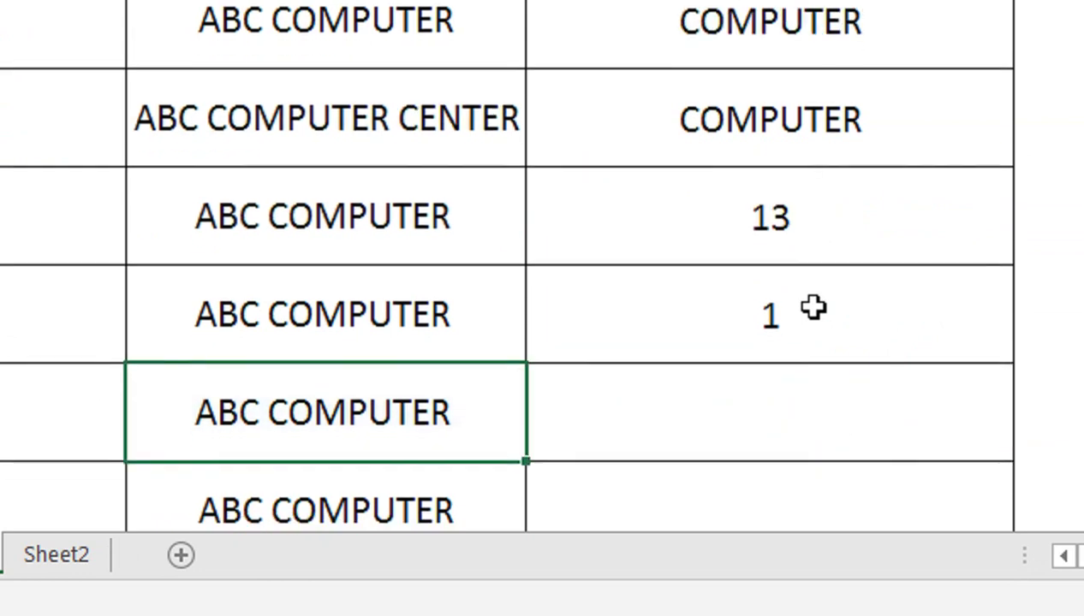
{"action": "key", "text": "Up"}
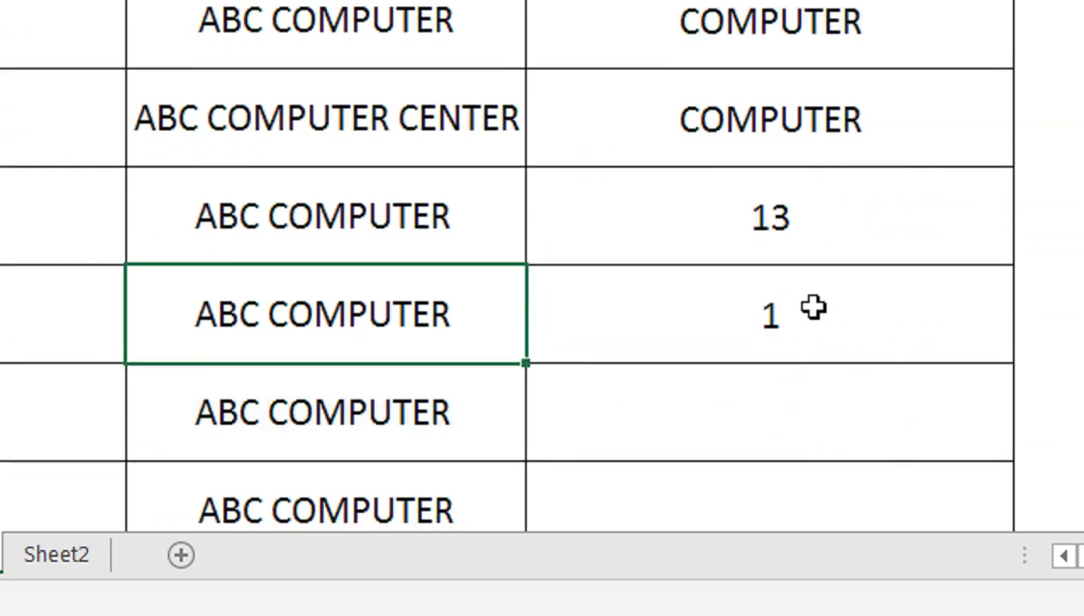
{"action": "left_click", "coordinate": [759, 312]}
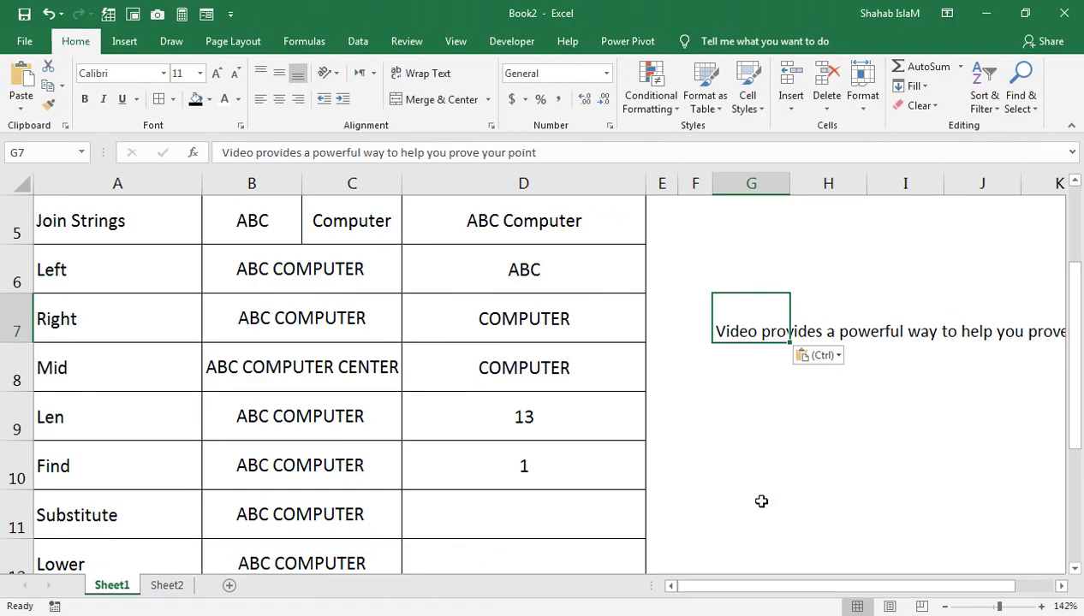
{"action": "scroll", "coordinate": [991, 585], "scroll_direction": "right", "scroll_amount": 1}
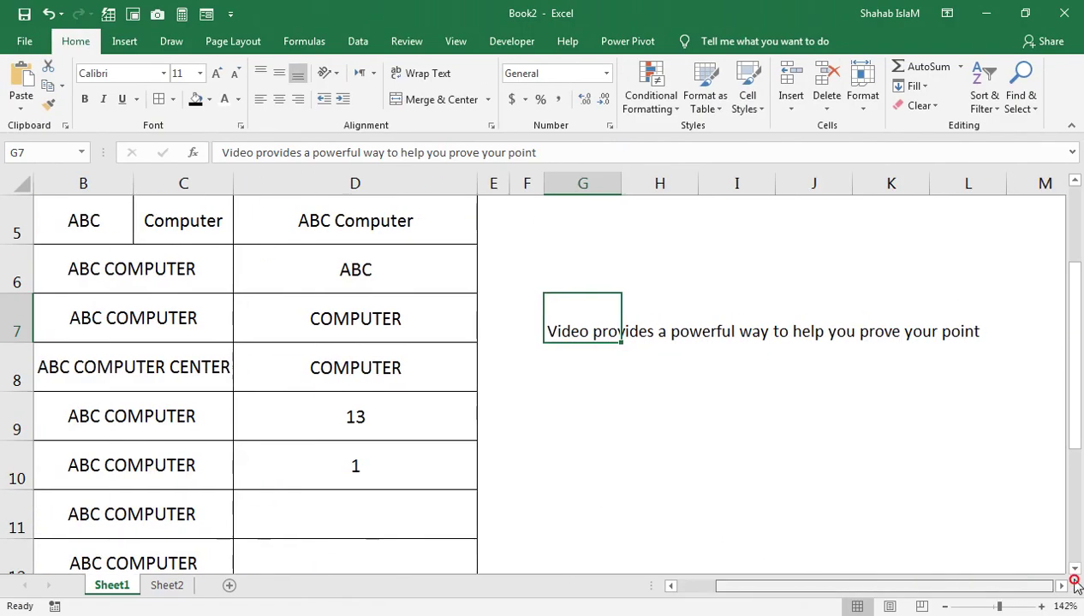
{"action": "left_click", "coordinate": [711, 363]}
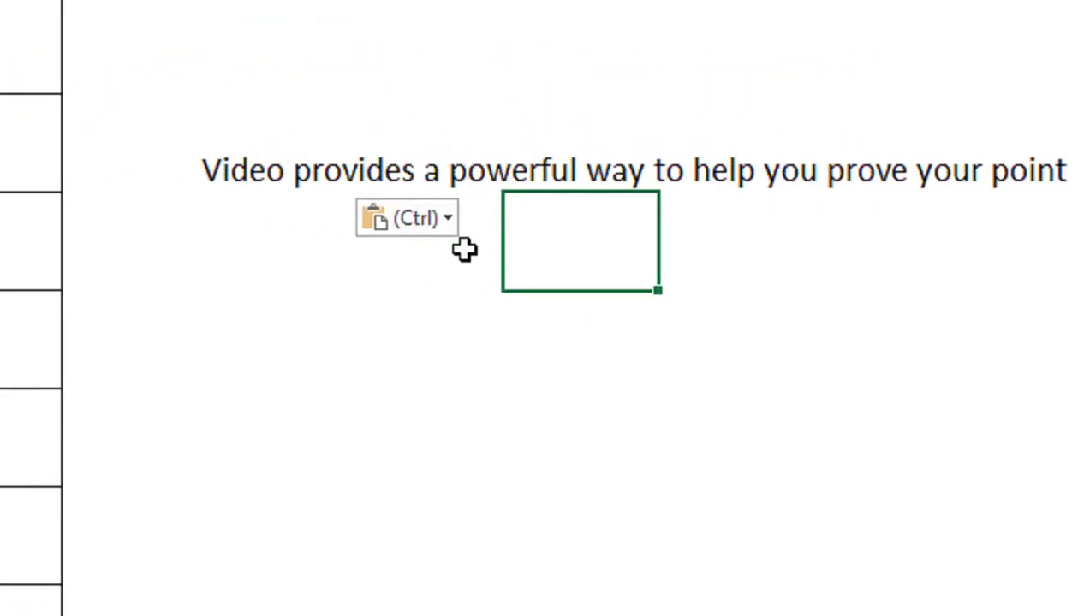
{"action": "left_click", "coordinate": [341, 310]}
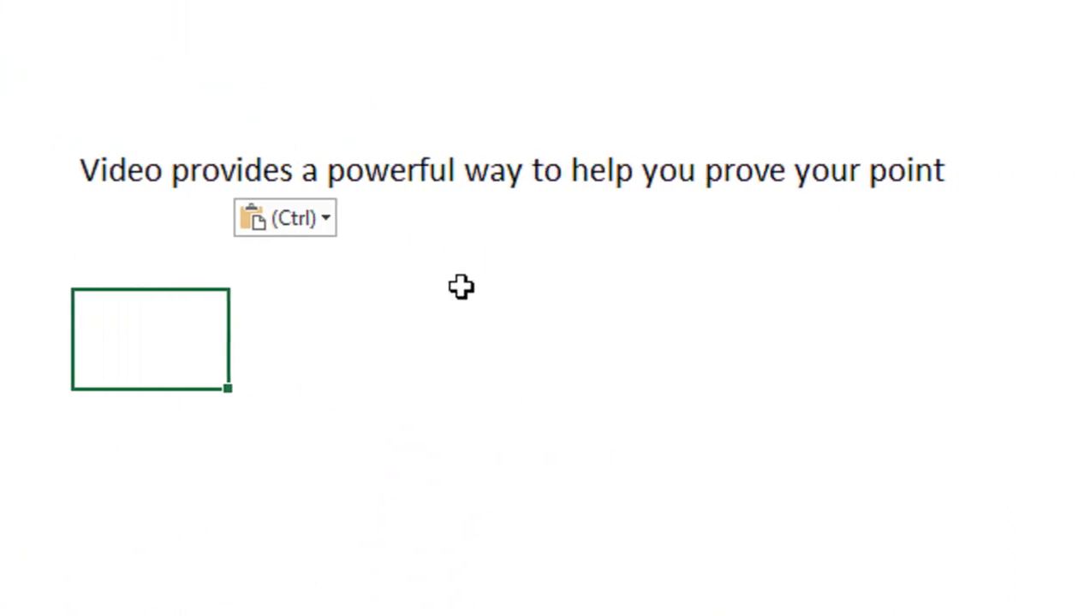
{"action": "type", "text": "="}
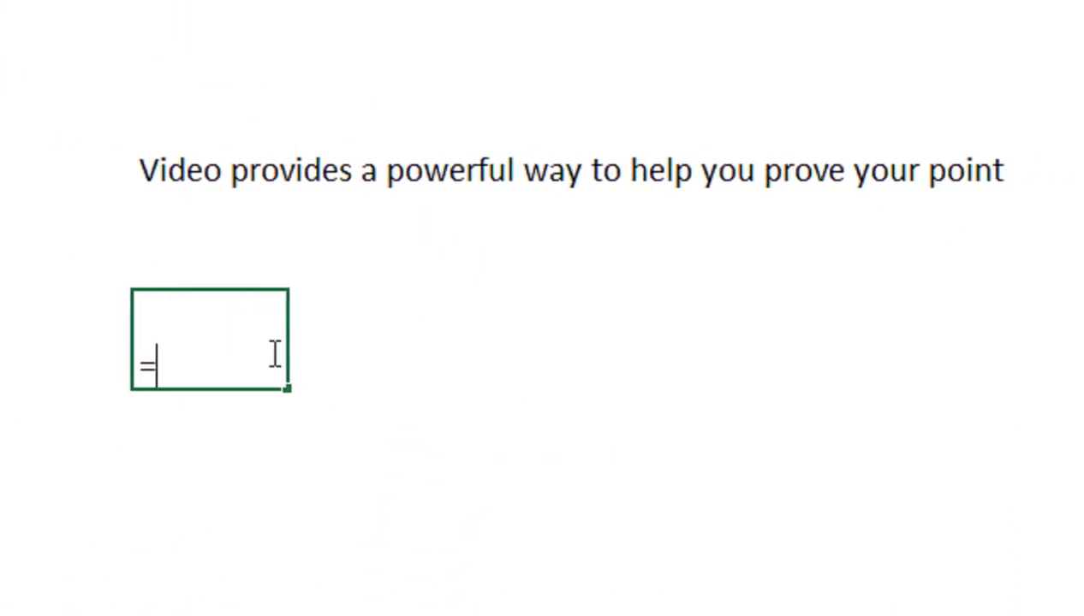
{"action": "type", "text": "RIG"}
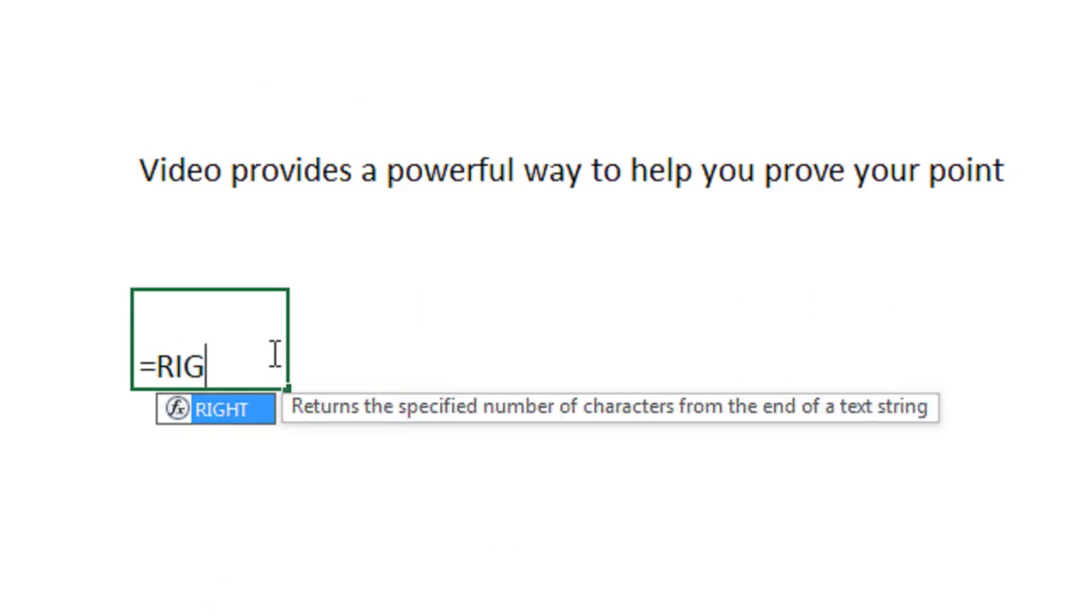
{"action": "key", "text": "Tab"}
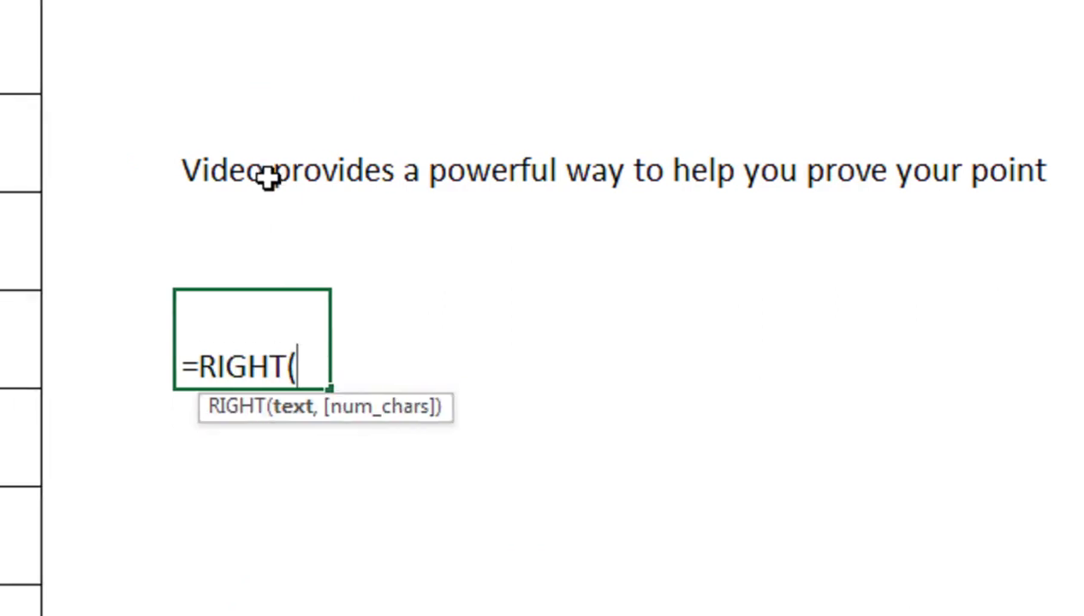
{"action": "left_click", "coordinate": [155, 170]}
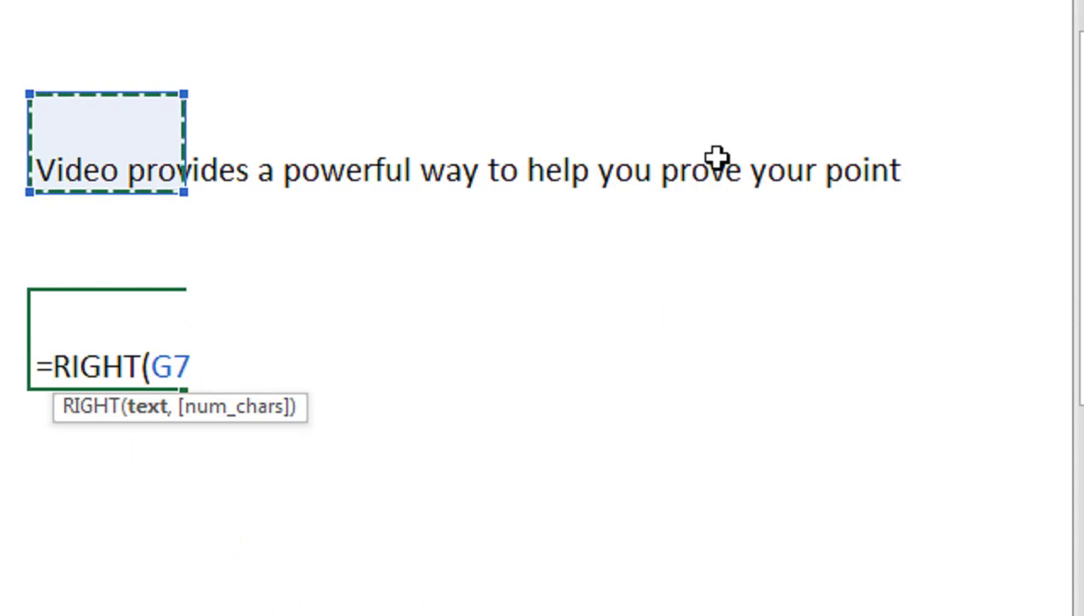
{"action": "type", "text": ","}
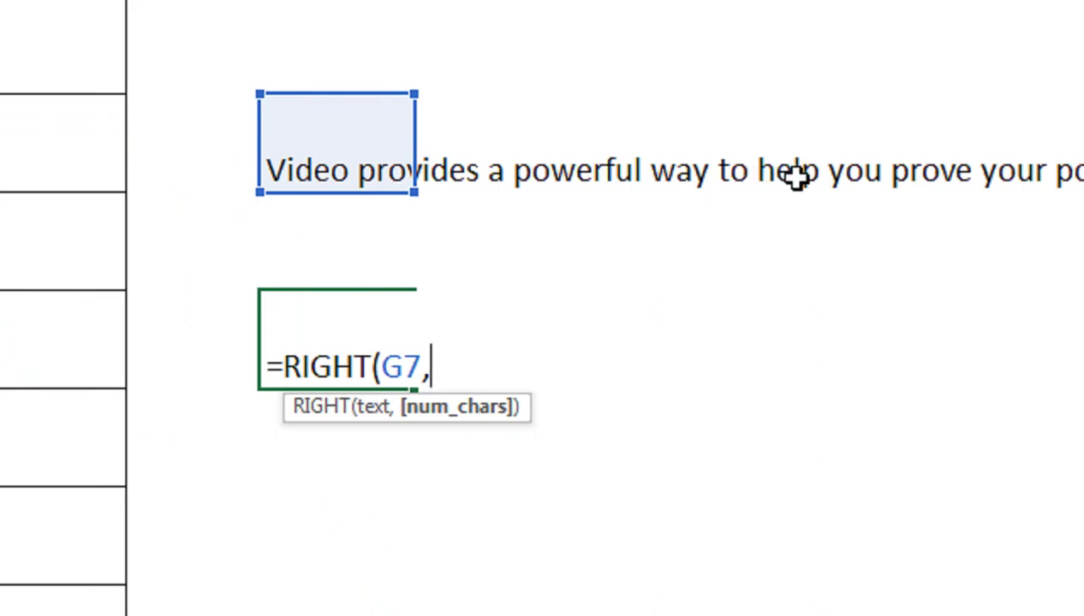
{"action": "key", "text": "BackSpace"}
{"action": "key", "text": "BackSpace"}
{"action": "key", "text": "BackSpace"}
{"action": "key", "text": "BackSpace"}
{"action": "key", "text": "BackSpace"}
{"action": "key", "text": "BackSpace"}
{"action": "key", "text": "BackSpace"}
{"action": "key", "text": "BackSpace"}
{"action": "key", "text": "BackSpace"}
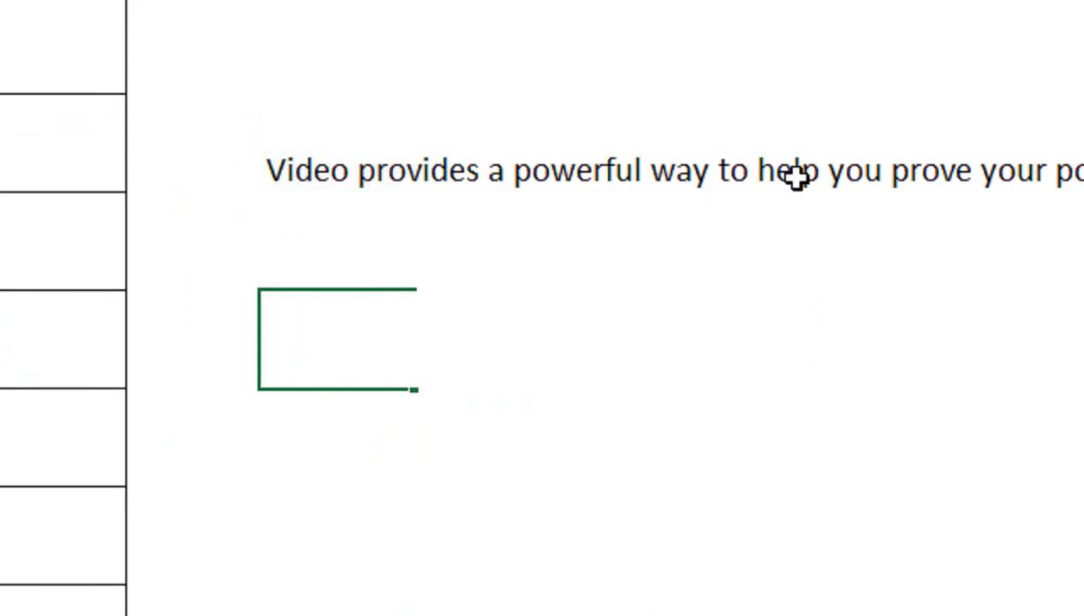
{"action": "key", "text": "Return"}
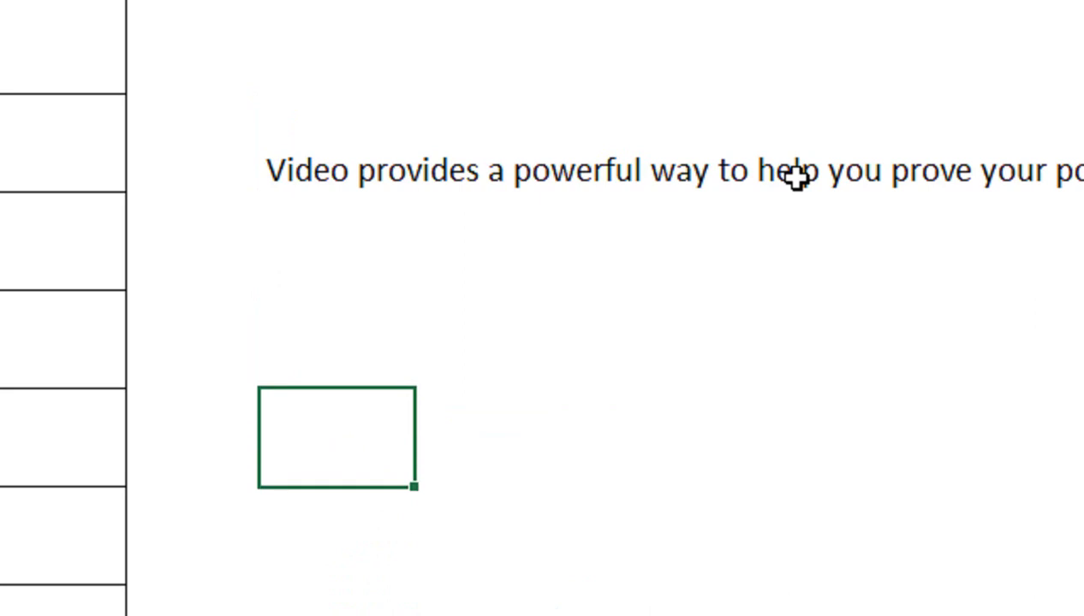
- Enter =FIND("POWERFUL",G7) in G10 to search for the word in the sample sentence
{"action": "type", "text": "=FIN"}
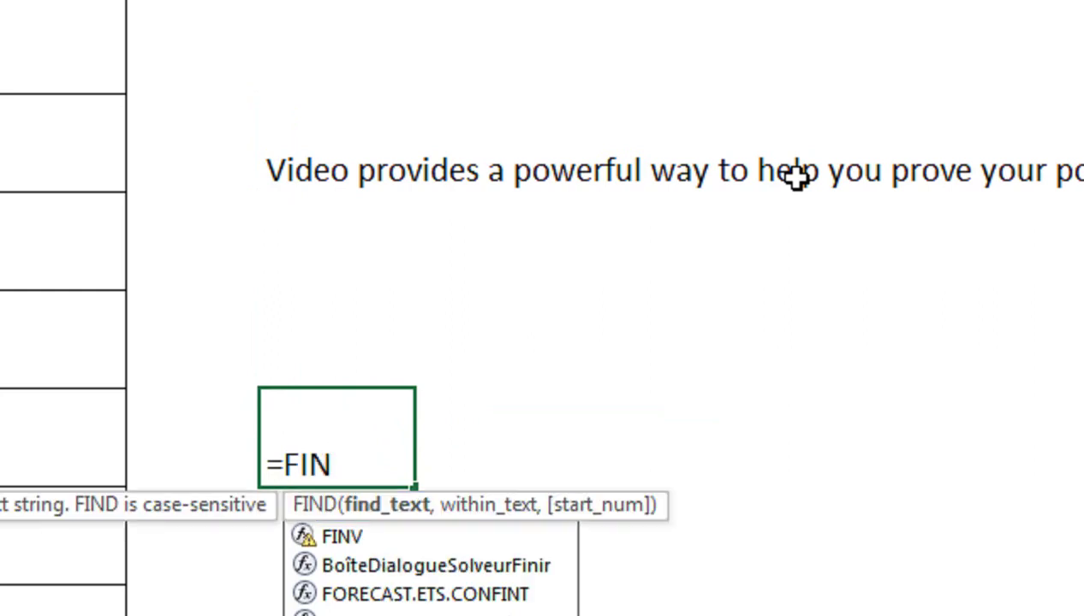
{"action": "key", "text": "Tab"}
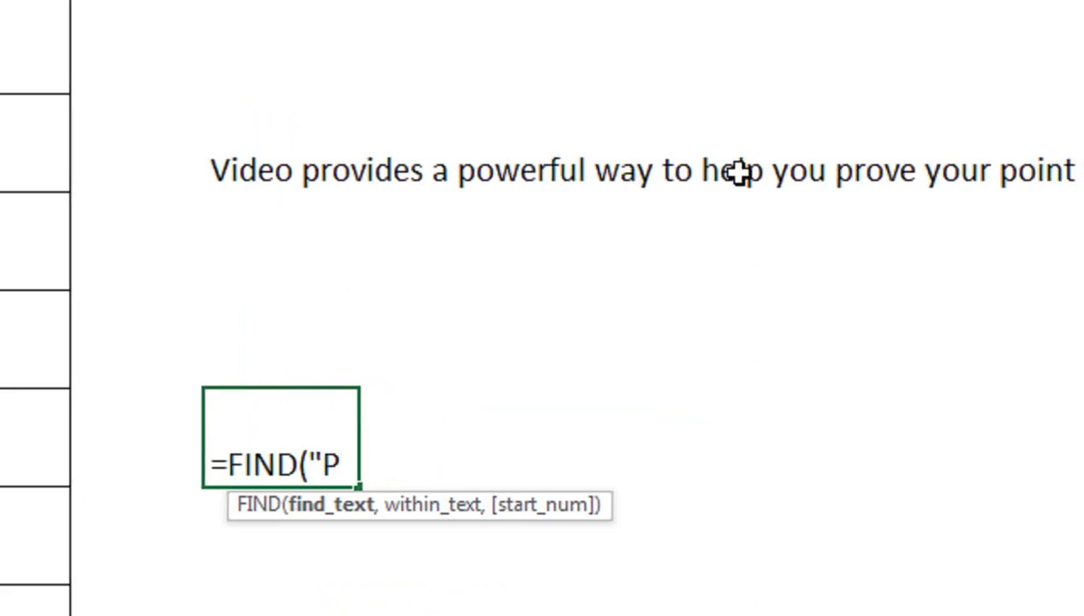
{"action": "type", "text": "OWERFUL"}
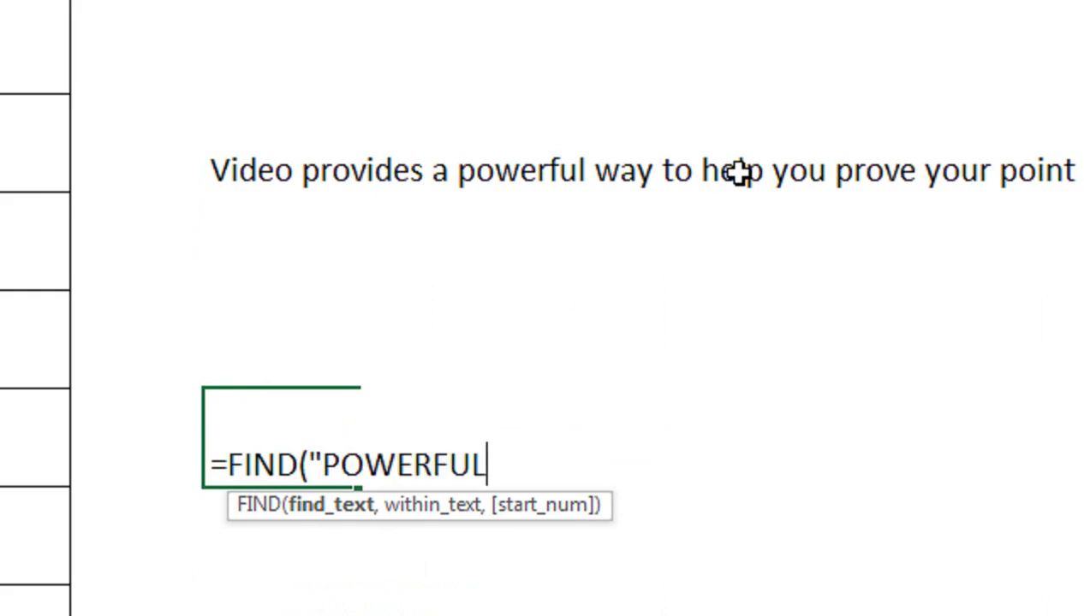
{"action": "type", "text": "\","}
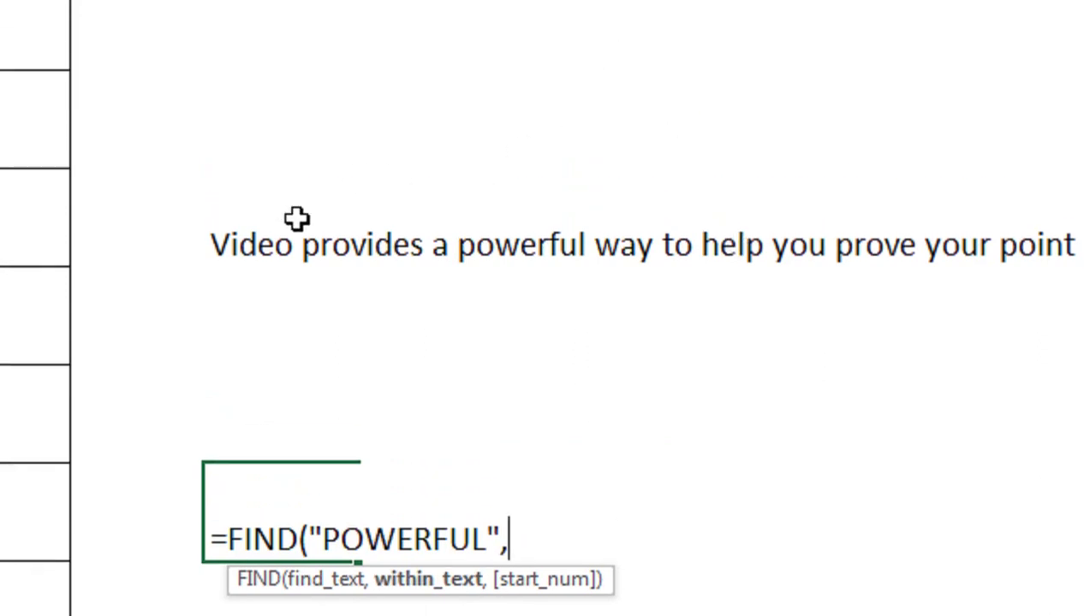
{"action": "left_click", "coordinate": [259, 155]}
{"action": "type", "text": ")"}
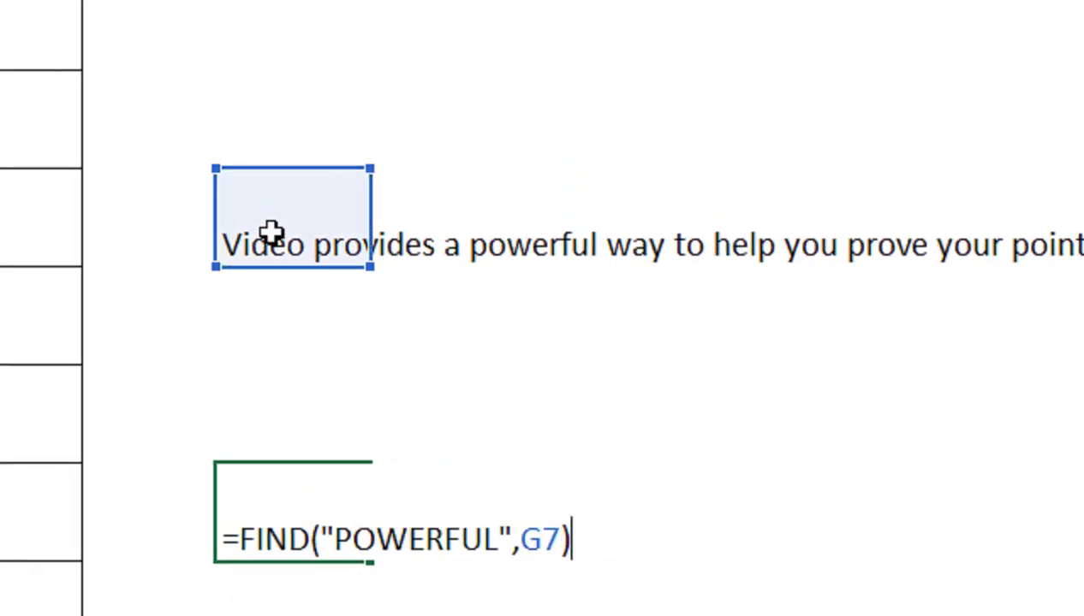
{"action": "key", "text": "Return"}
- Change the search text in G10's FIND formula to lowercase powerful
{"action": "double_click", "coordinate": [321, 530]}
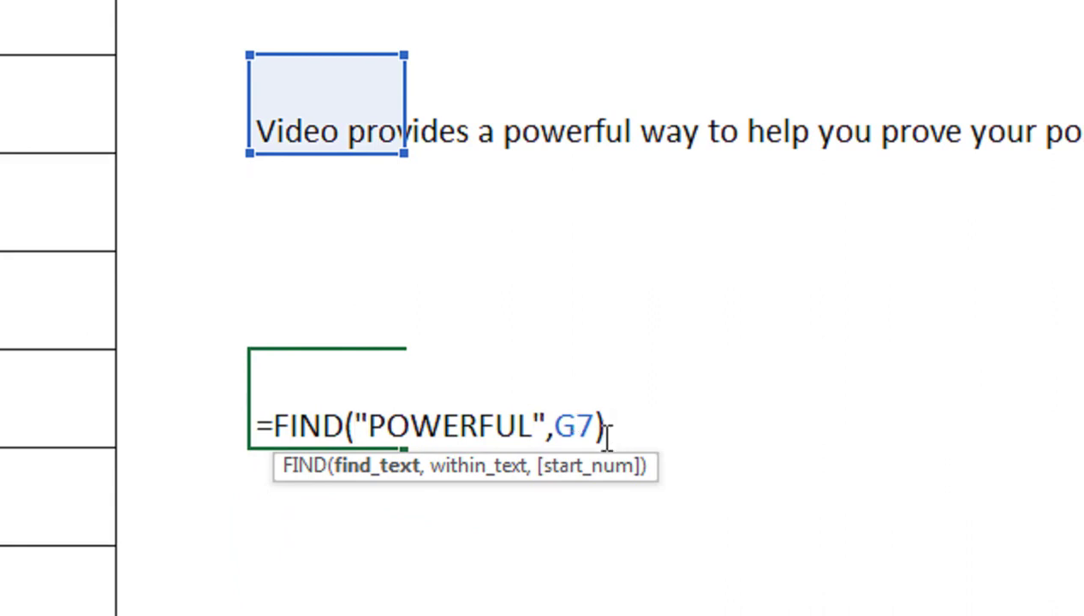
{"action": "left_click", "coordinate": [565, 430]}
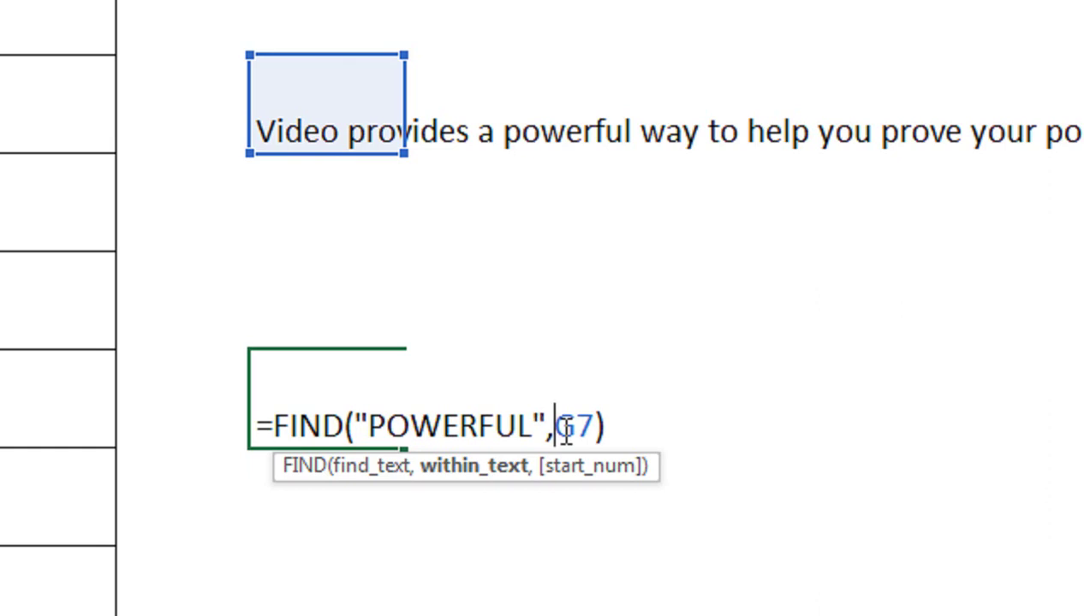
{"action": "key", "text": "End"}
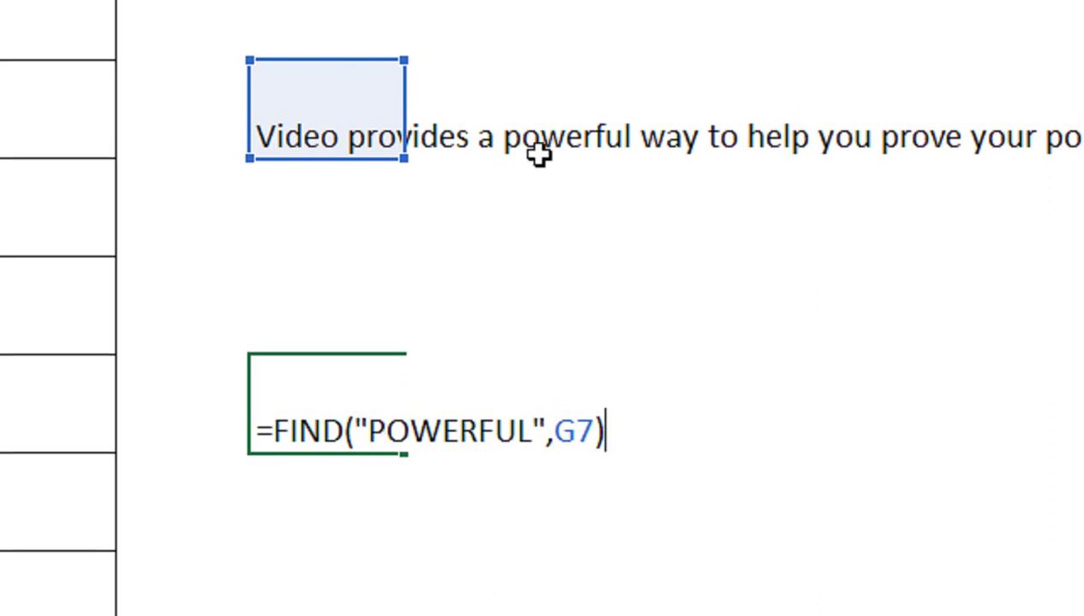
{"action": "left_click_drag", "start_coordinate": [531, 435], "coordinate": [368, 437]}
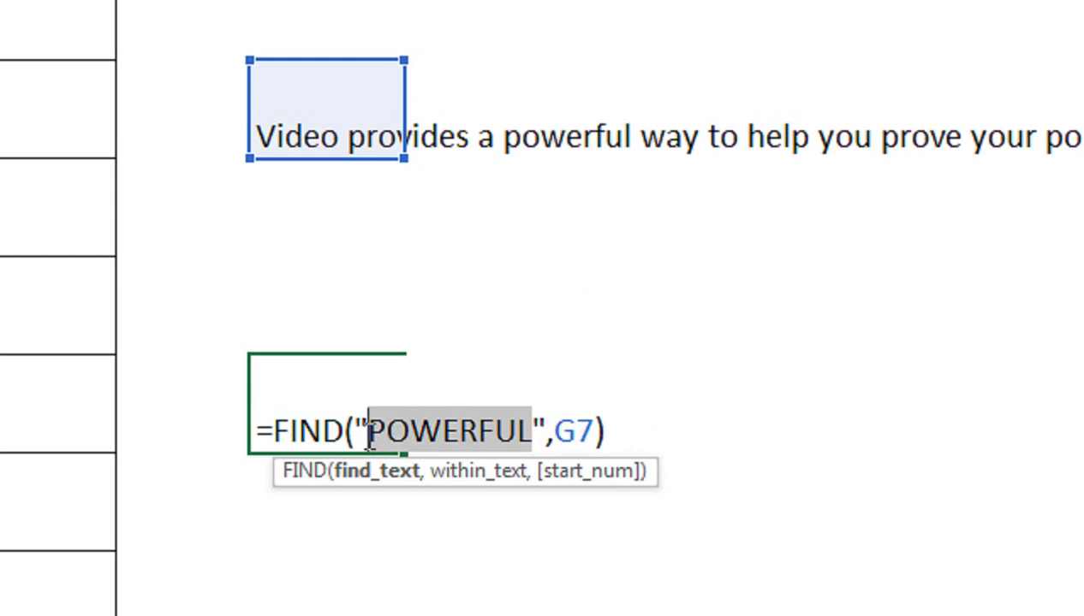
{"action": "type", "text": "powerful"}
{"action": "key", "text": "Return"}
{"action": "left_click", "coordinate": [375, 430]}
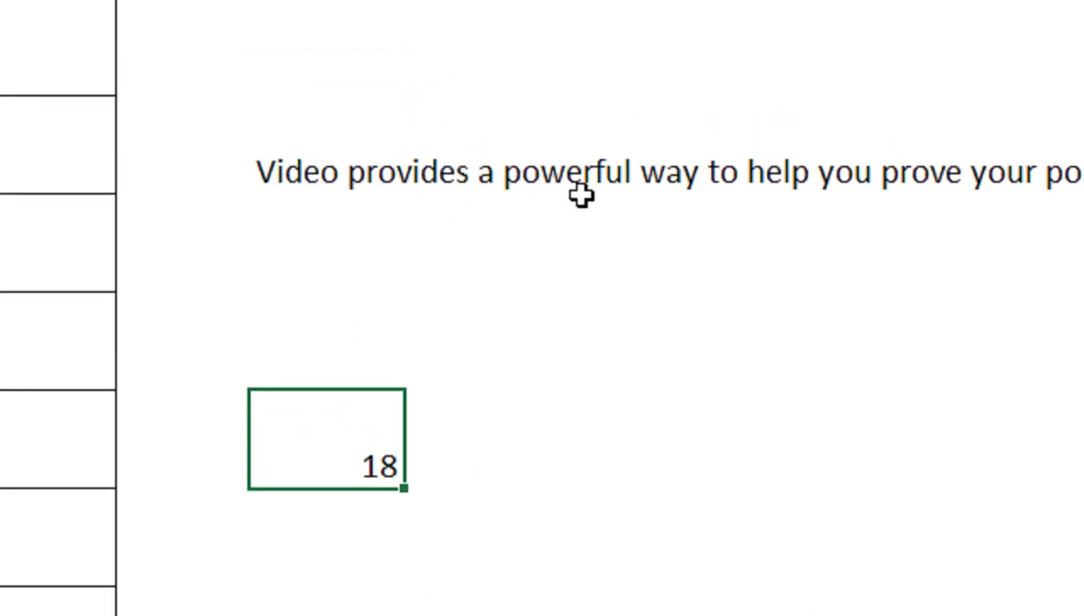
- Enter =LEN(G7) in G9, above the FIND result, to count the sample sentence's characters
{"action": "left_click", "coordinate": [373, 366]}
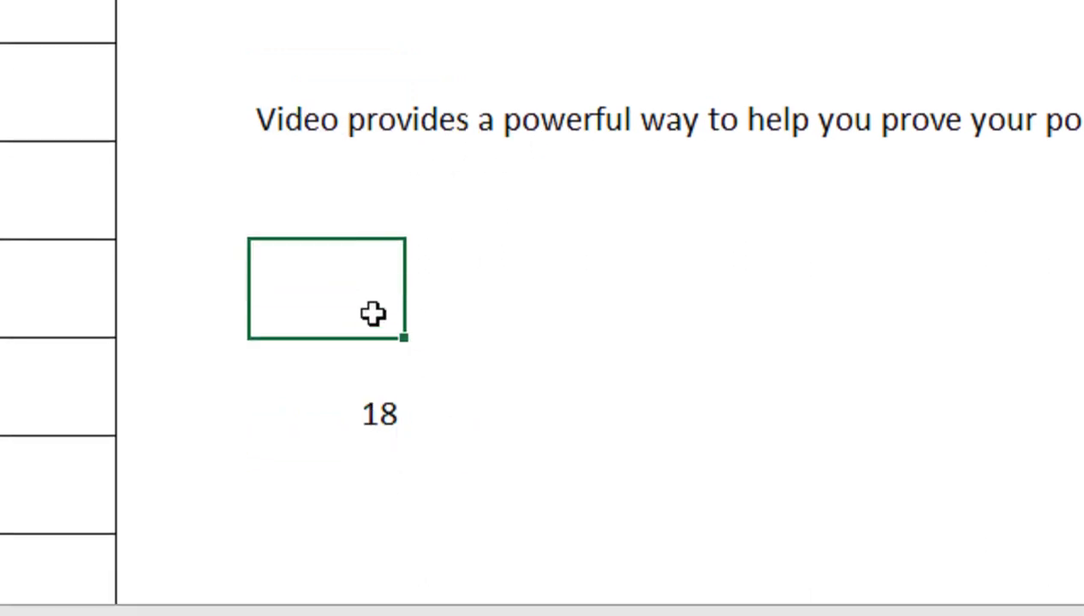
{"action": "type", "text": "=len"}
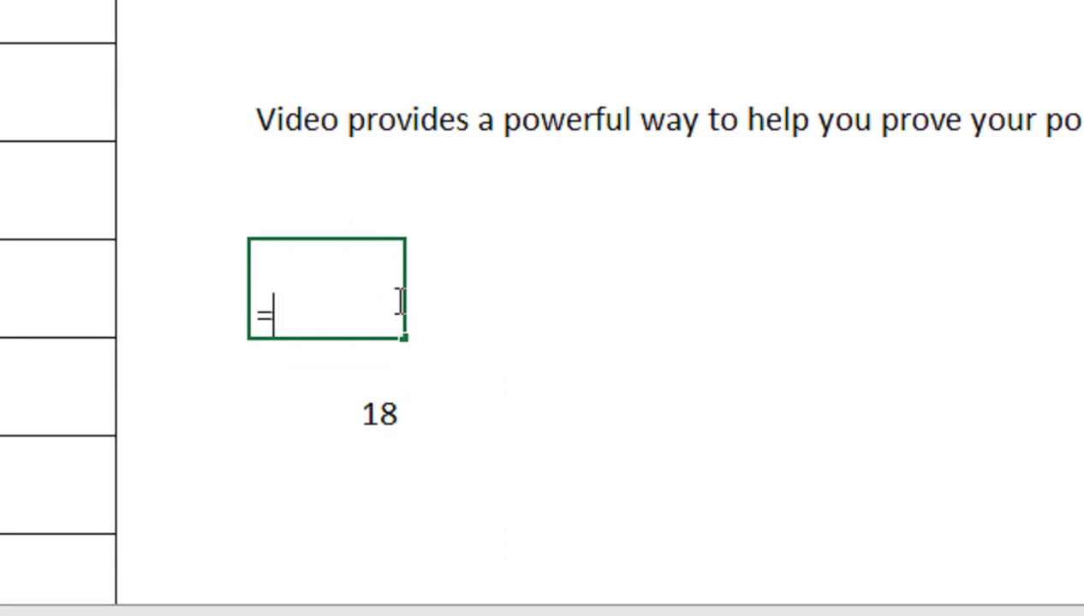
{"action": "key", "text": "Tab"}
{"action": "key", "text": "Up"}
{"action": "key", "text": "Up"}
{"action": "key", "text": "Up"}
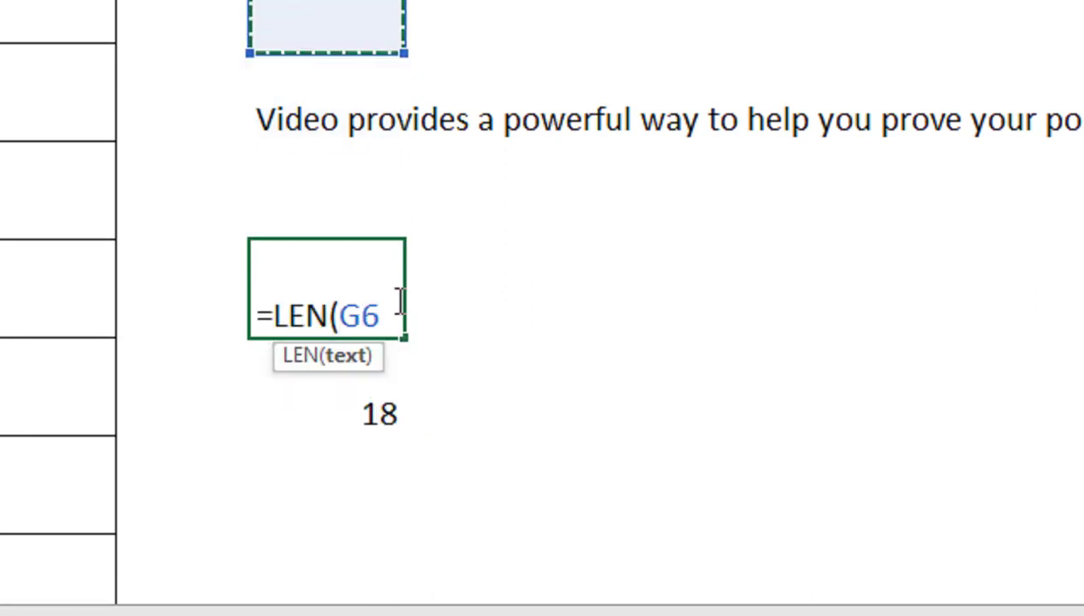
{"action": "key", "text": "Down"}
{"action": "type", "text": ")"}
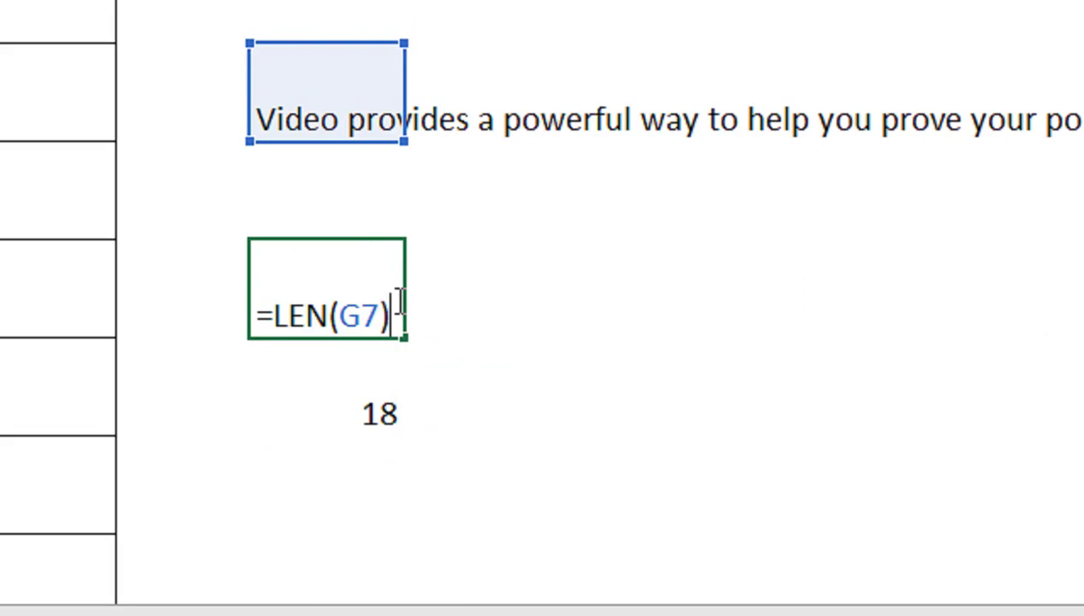
{"action": "key", "text": "Return"}
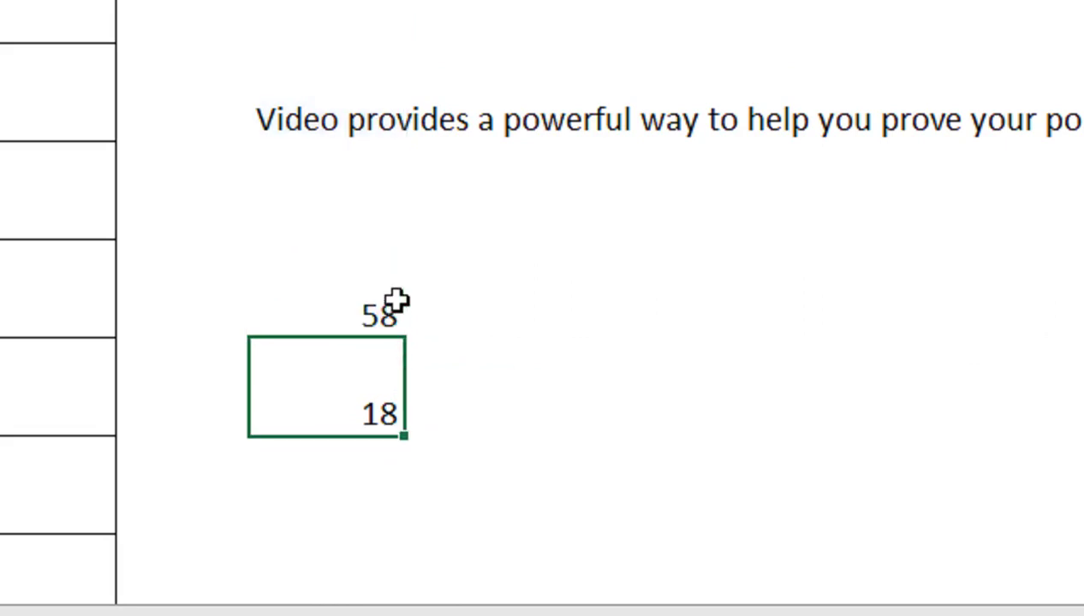
- Write =RIGHT(G7,G9-G10) in G11, below the FIND result, to extract the end of the sample sentence
{"action": "key", "text": "Up"}
{"action": "key", "text": "Down"}
{"action": "key", "text": "Down"}
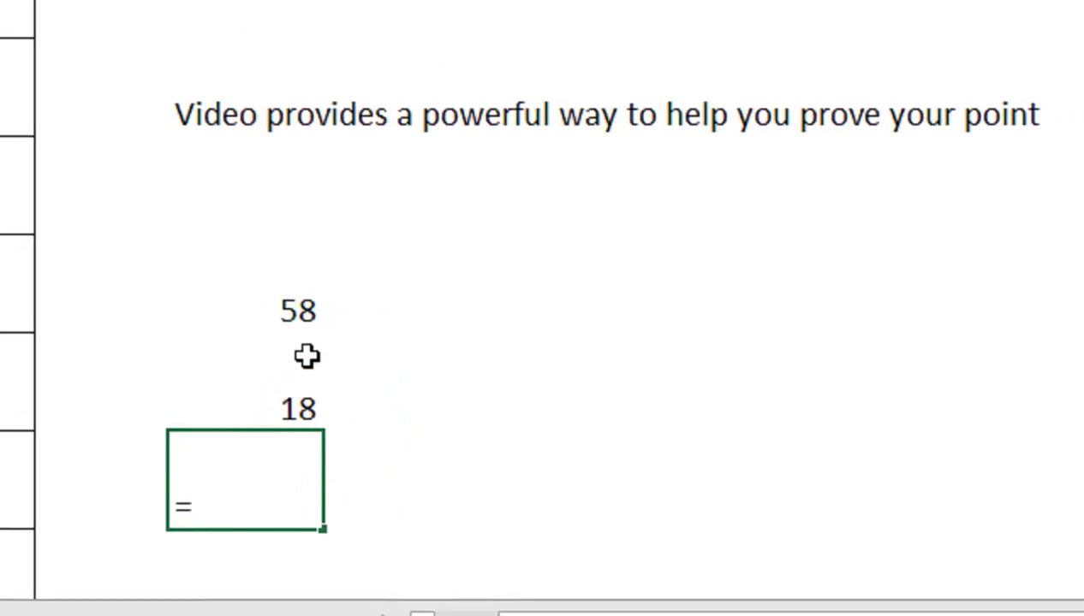
{"action": "type", "text": "right"}
{"action": "key", "text": "Tab"}
{"action": "left_click", "coordinate": [238, 114]}
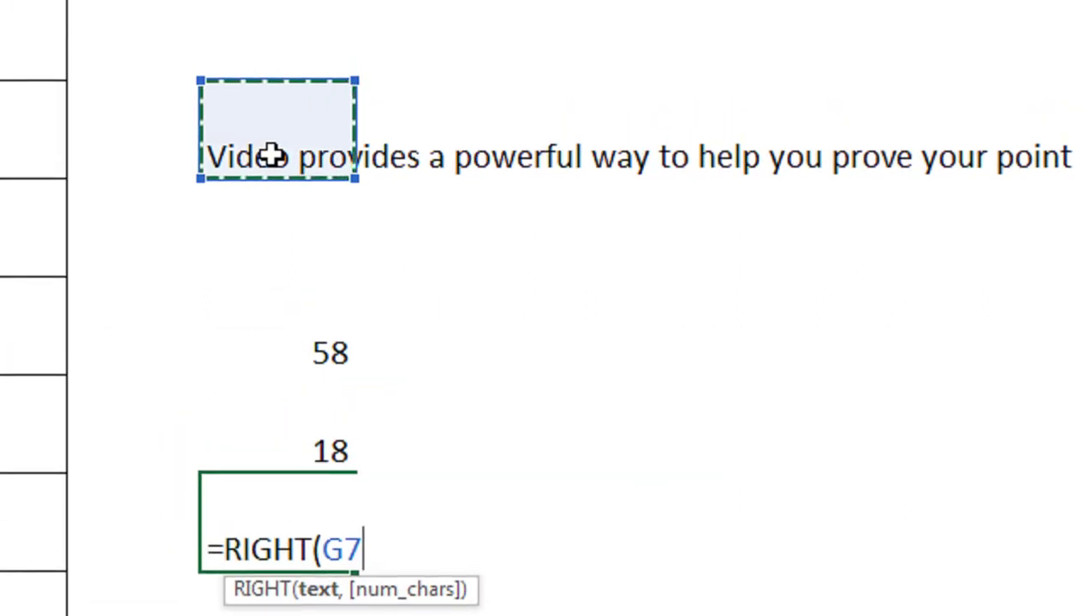
{"action": "type", "text": ","}
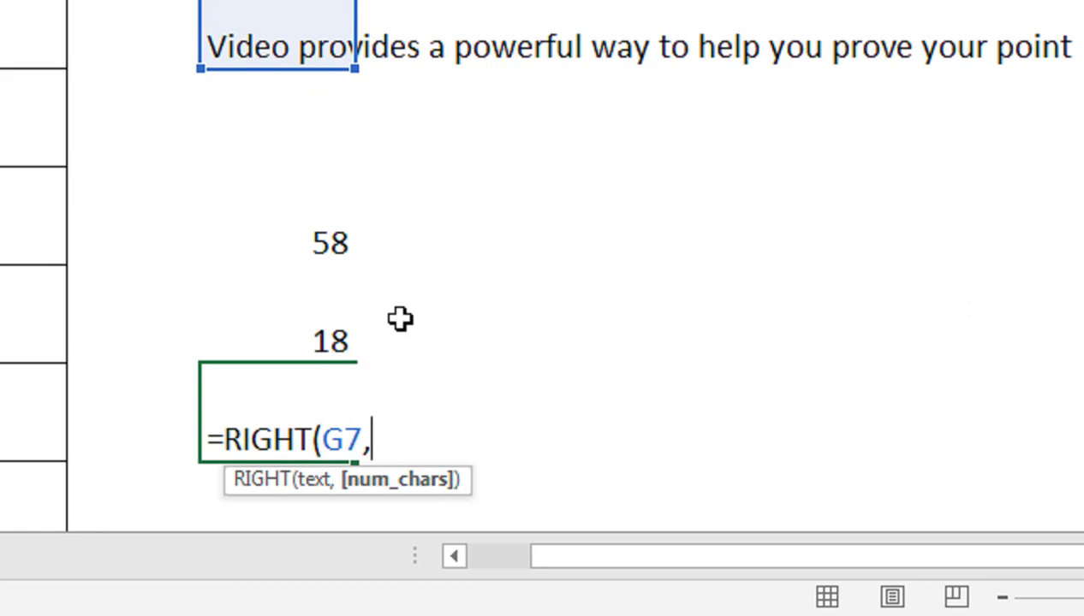
{"action": "left_click", "coordinate": [318, 243]}
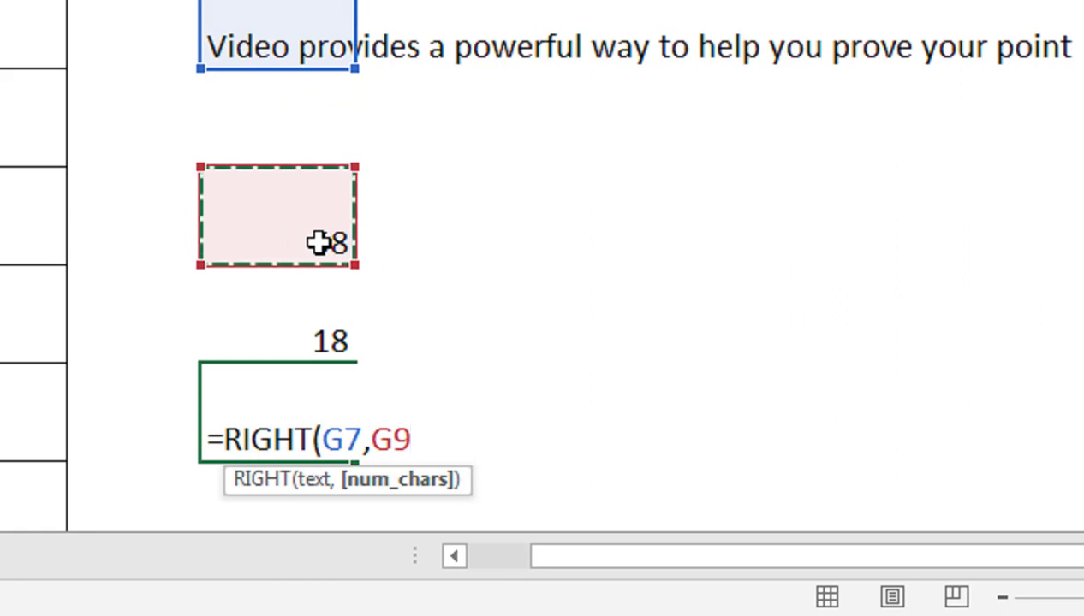
{"action": "type", "text": "-"}
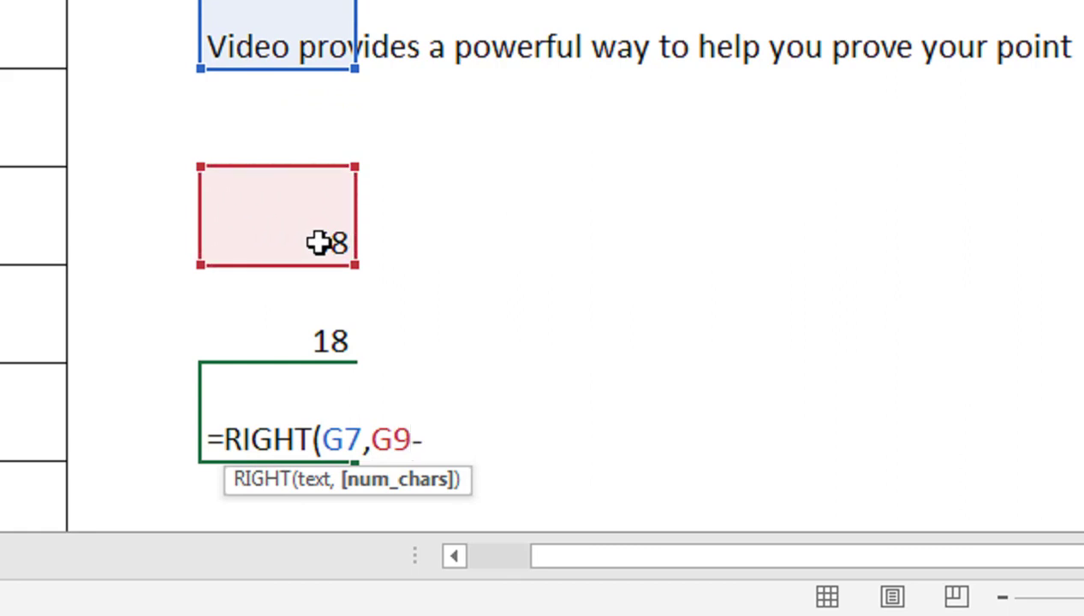
{"action": "left_click", "coordinate": [313, 316]}
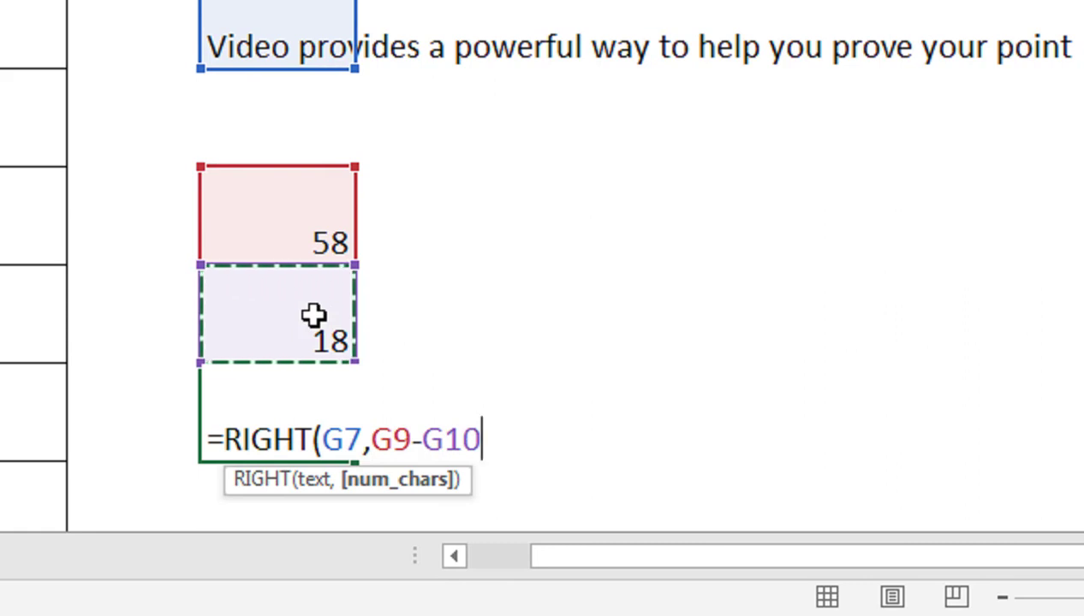
{"action": "type", "text": ")"}
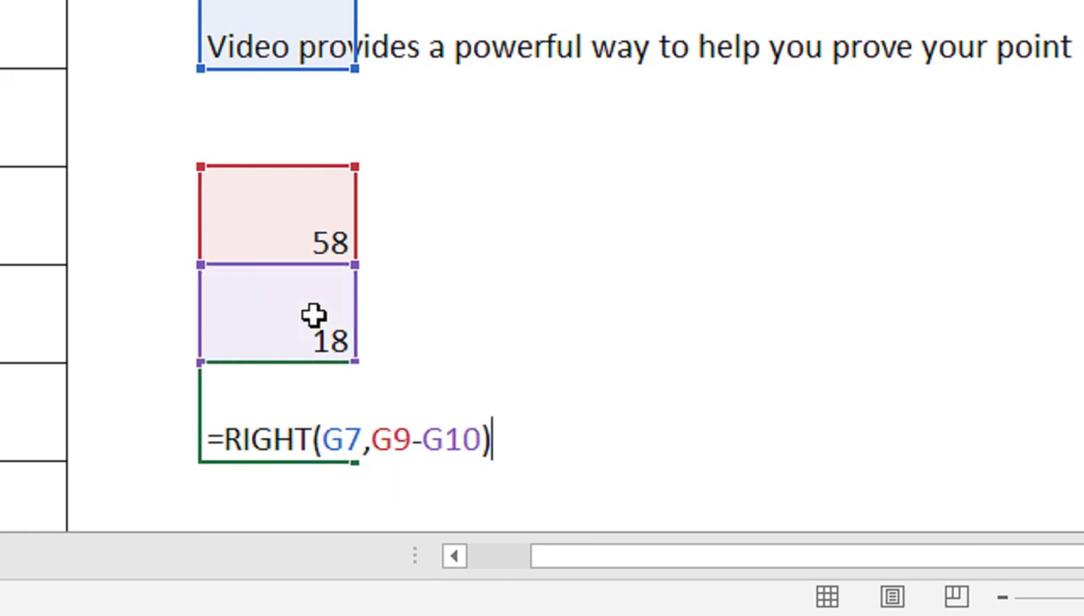
{"action": "scroll", "coordinate": [313, 316], "scroll_direction": "down", "scroll_amount": 1}
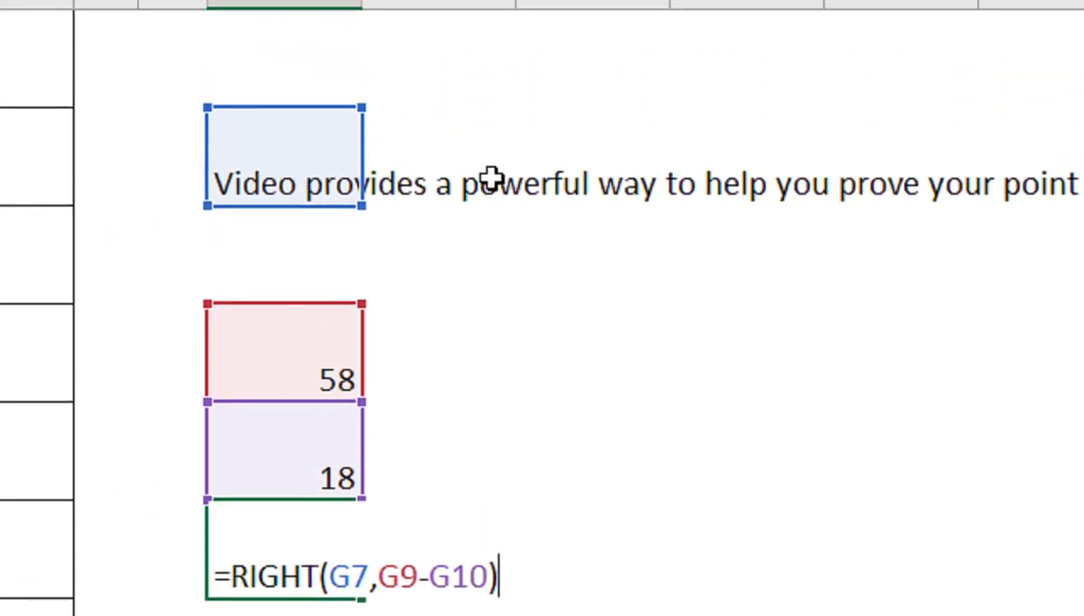
{"action": "left_click", "coordinate": [358, 466]}
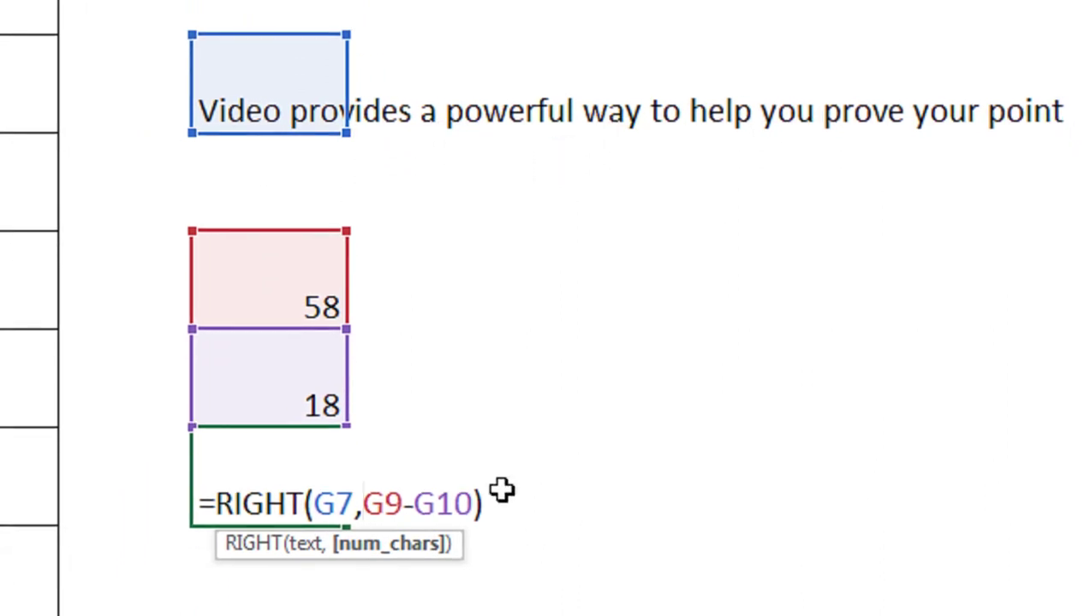
{"action": "left_click", "coordinate": [471, 470]}
{"action": "type", "text": "+1"}
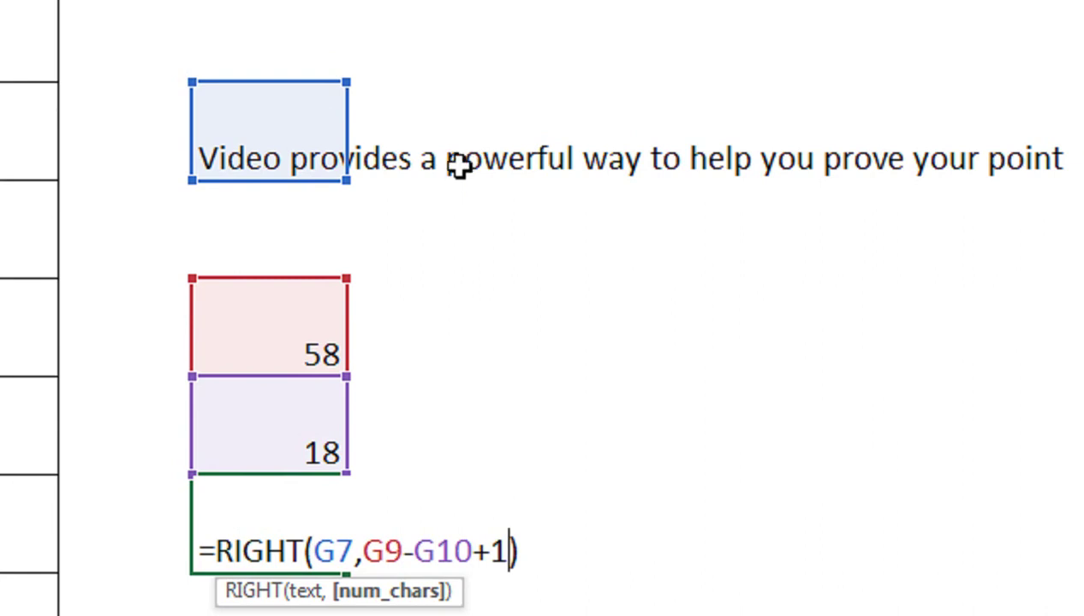
{"action": "key", "text": "BackSpace"}
{"action": "key", "text": "BackSpace"}
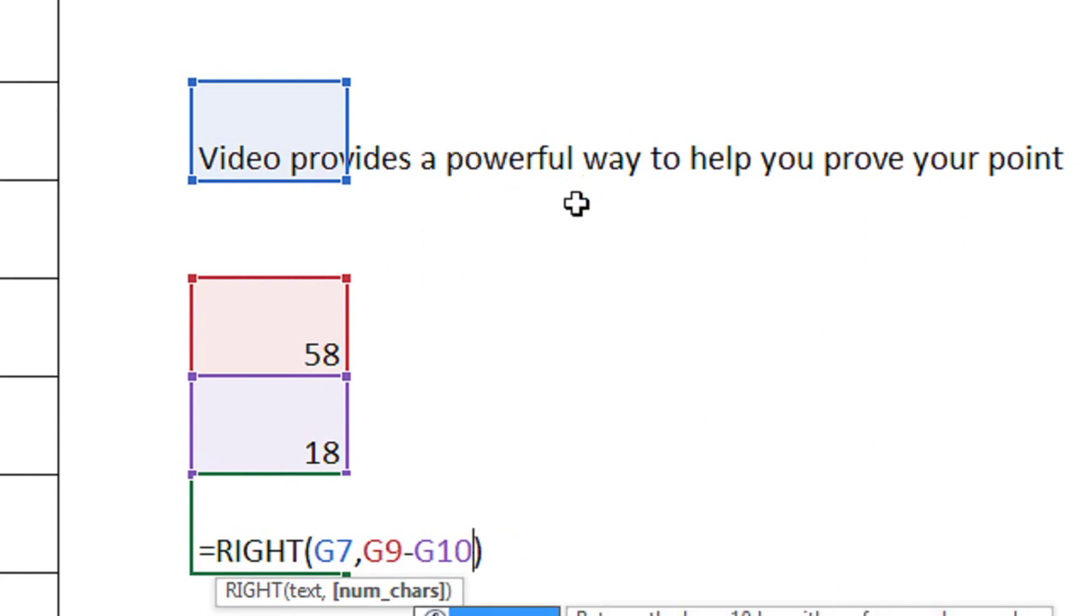
- Commit the RIGHT formula in G11 and extend its character count to G9-G10+1
{"action": "key", "text": "Return"}
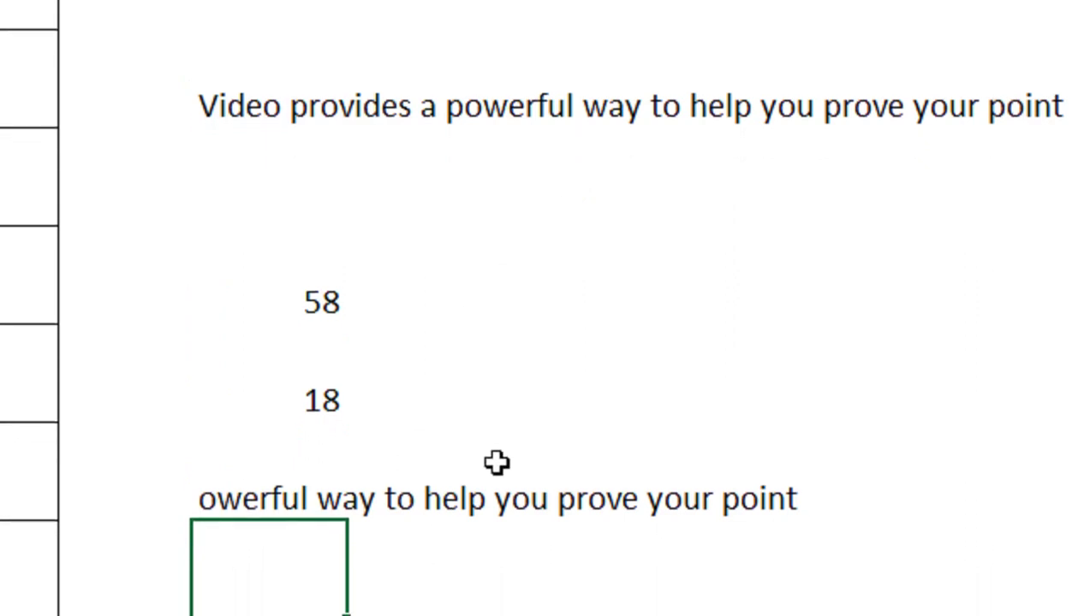
{"action": "left_click", "coordinate": [278, 451]}
{"action": "double_click", "coordinate": [278, 450]}
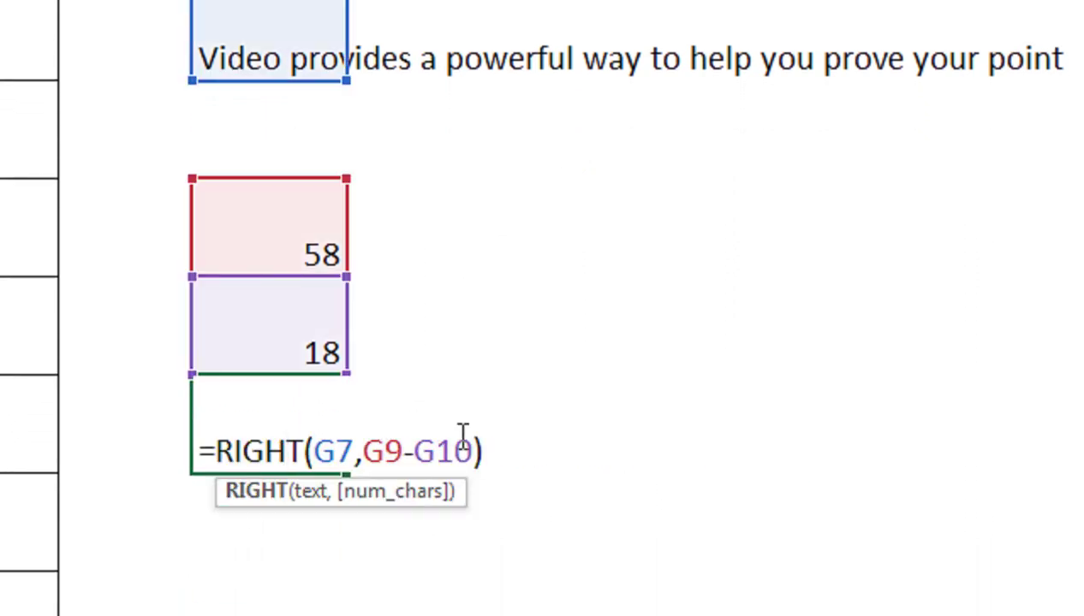
{"action": "left_click", "coordinate": [485, 448]}
{"action": "type", "text": "+1"}
{"action": "key", "text": "Return"}
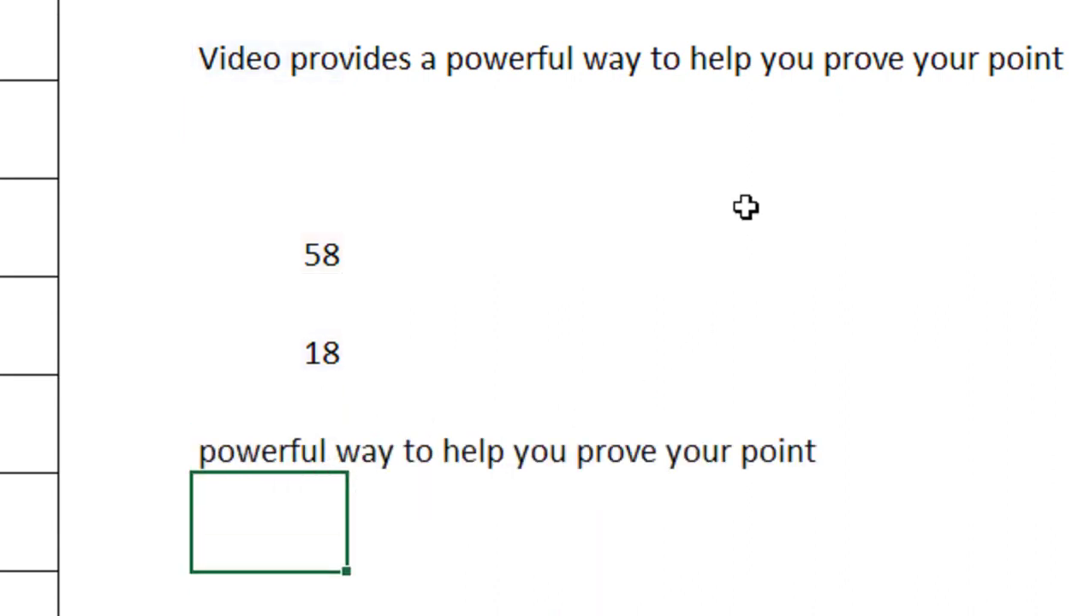
{"action": "left_click", "coordinate": [259, 501]}
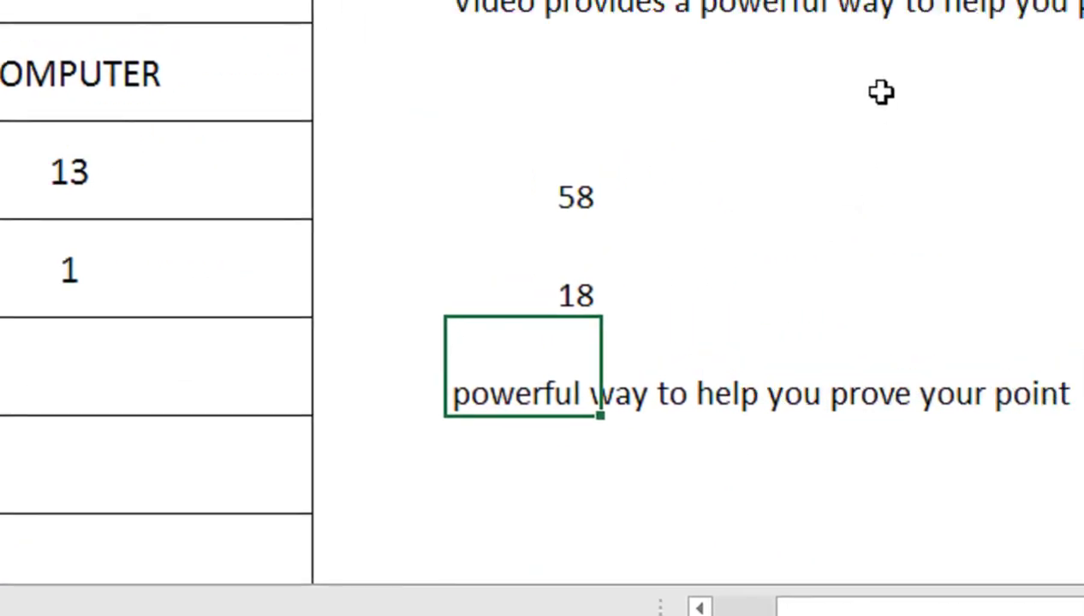
{"action": "double_click", "coordinate": [428, 463]}
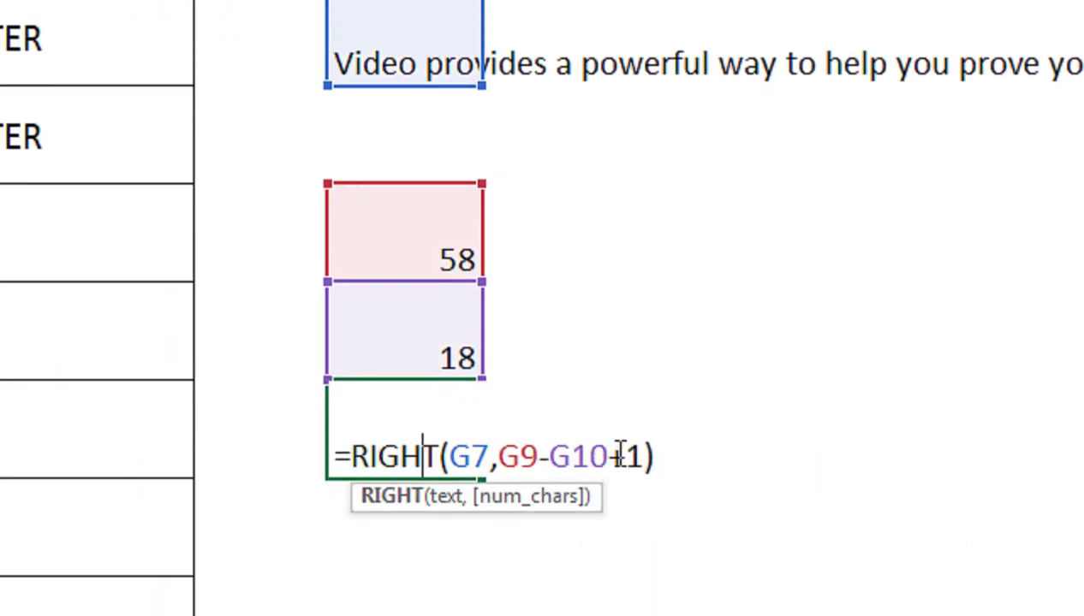
{"action": "key", "text": "Return"}
- Remove the =LEN(G7) formula from G9, leaving the cell empty
{"action": "left_click", "coordinate": [436, 273]}
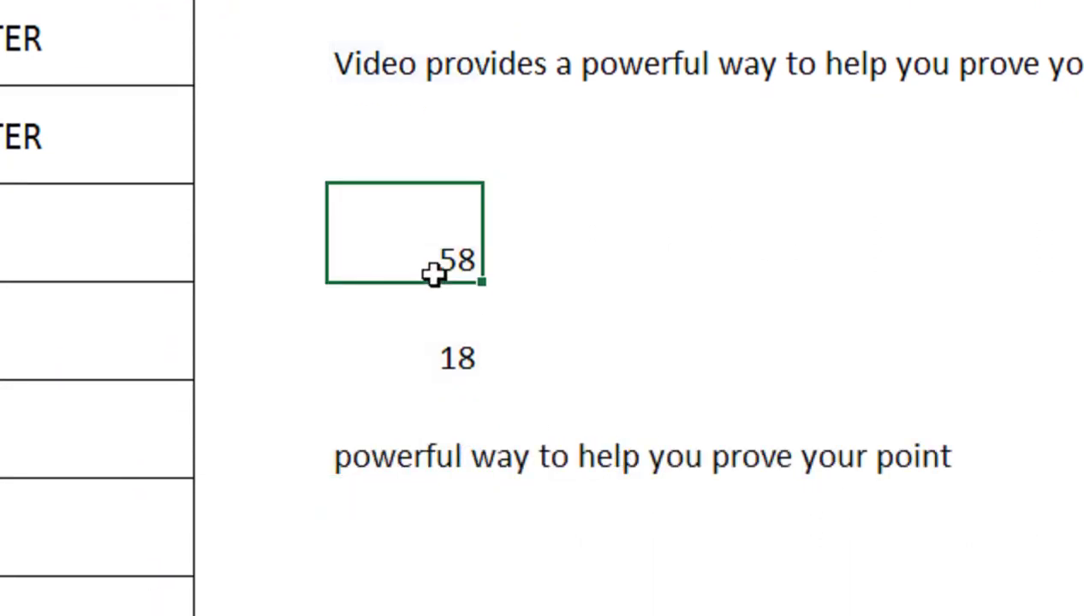
{"action": "double_click", "coordinate": [438, 273]}
{"action": "left_click_drag", "start_coordinate": [467, 259], "coordinate": [354, 258]}
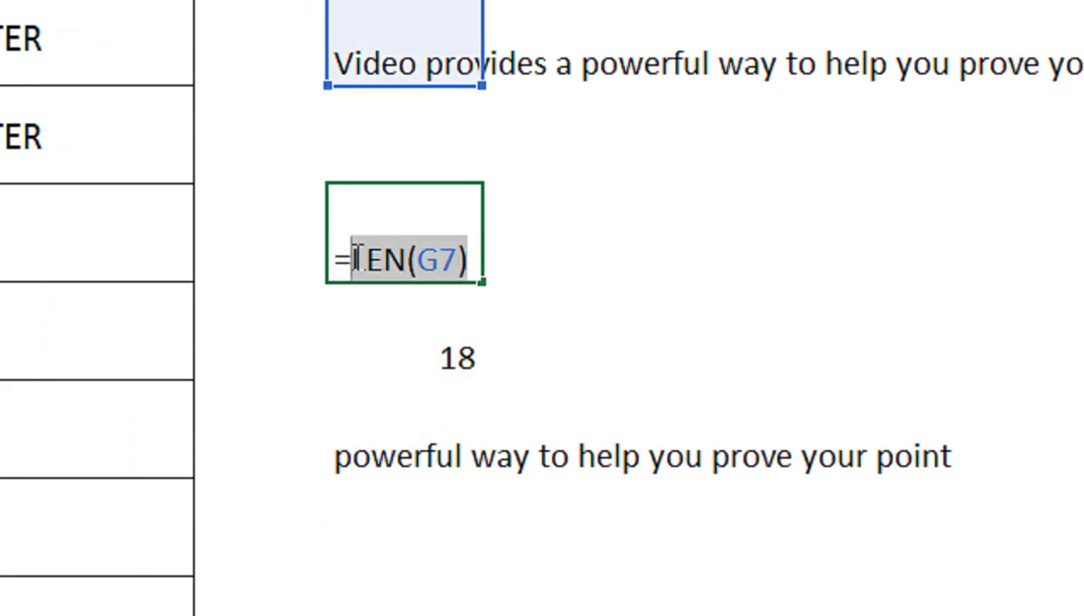
{"action": "key", "text": "BackSpace"}
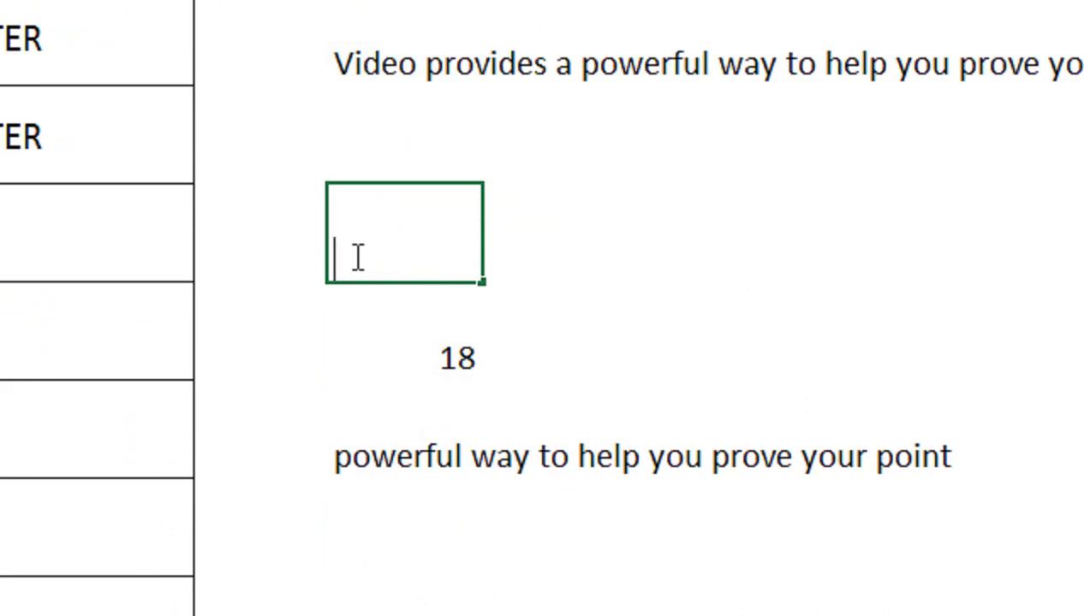
{"action": "key", "text": "Return"}
- Replace the G9 reference in G11's RIGHT formula with LEN(G7)
{"action": "key", "text": "Down"}
{"action": "key", "text": "F2"}
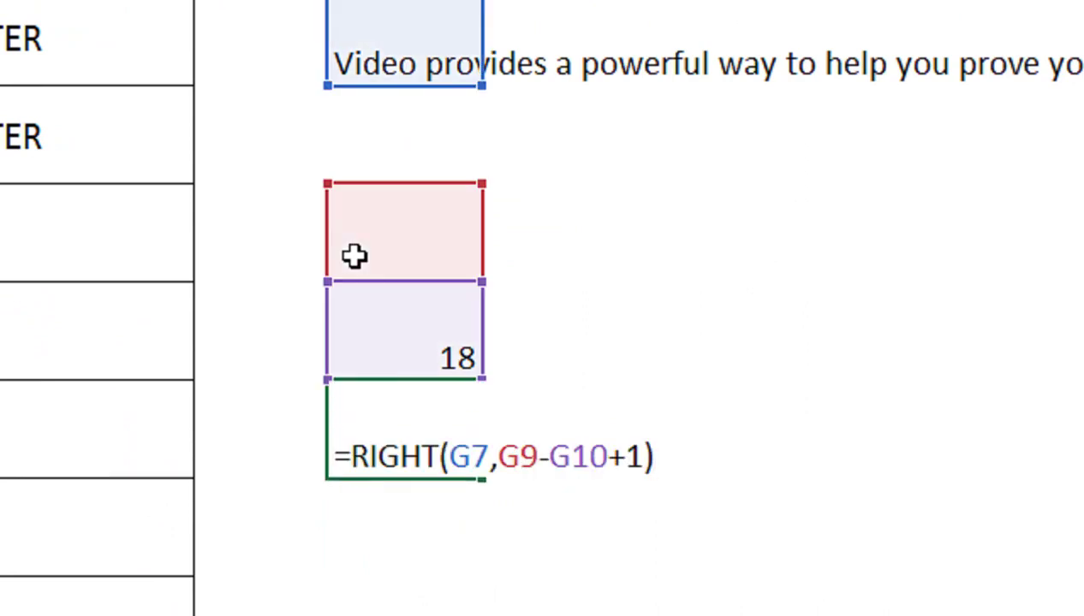
{"action": "left_click_drag", "start_coordinate": [497, 461], "coordinate": [533, 461]}
{"action": "type", "text": "LEN(G7)"}
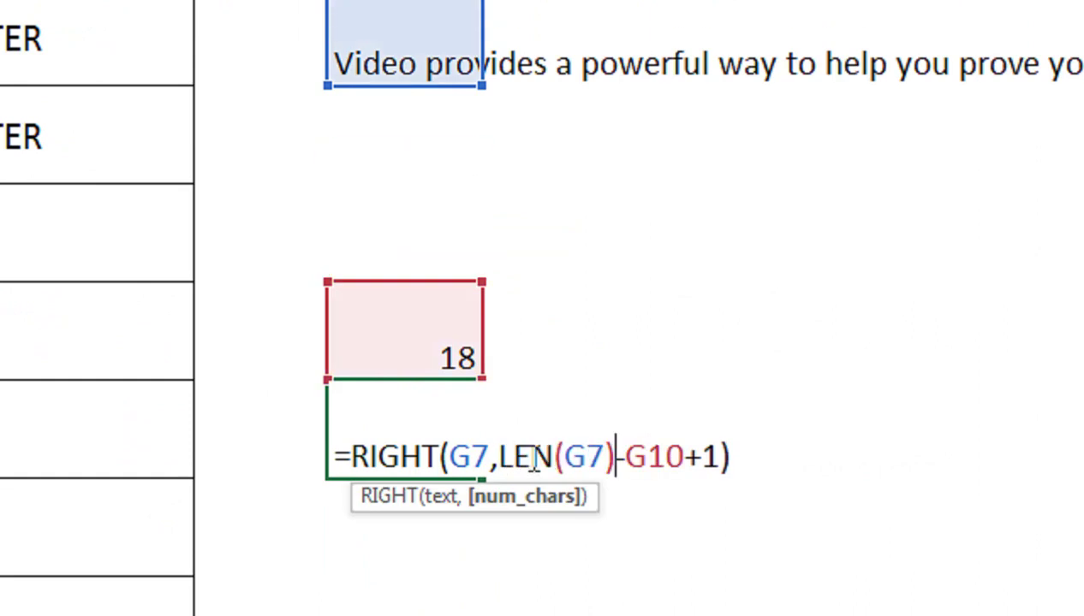
{"action": "key", "text": "Return"}
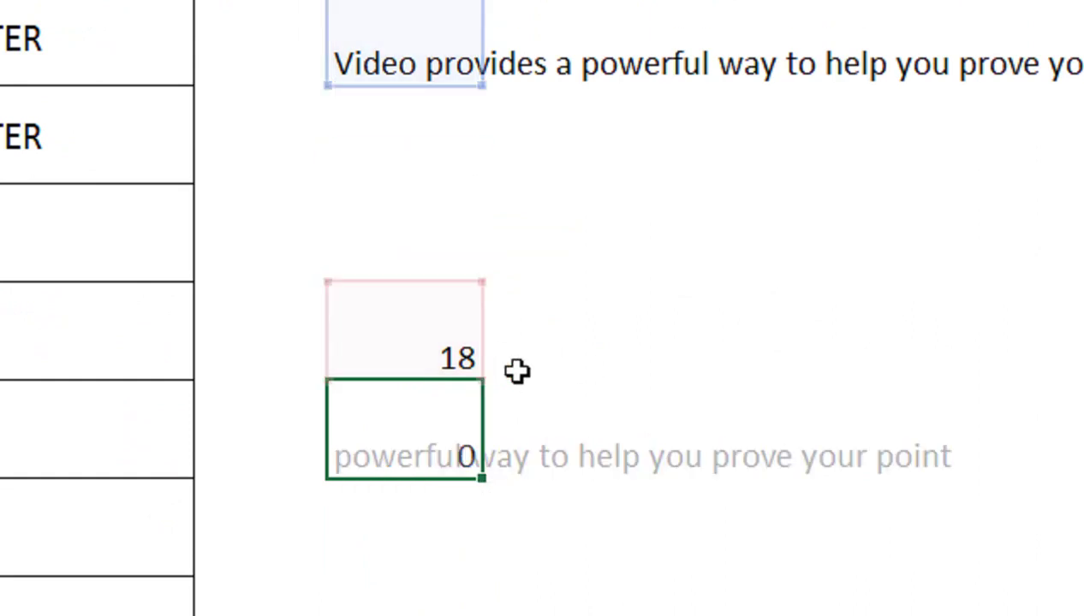
- Copy the FIND("powerful",G7) expression from G10 without its equals sign and clear the formula from that cell
{"action": "double_click", "coordinate": [449, 362]}
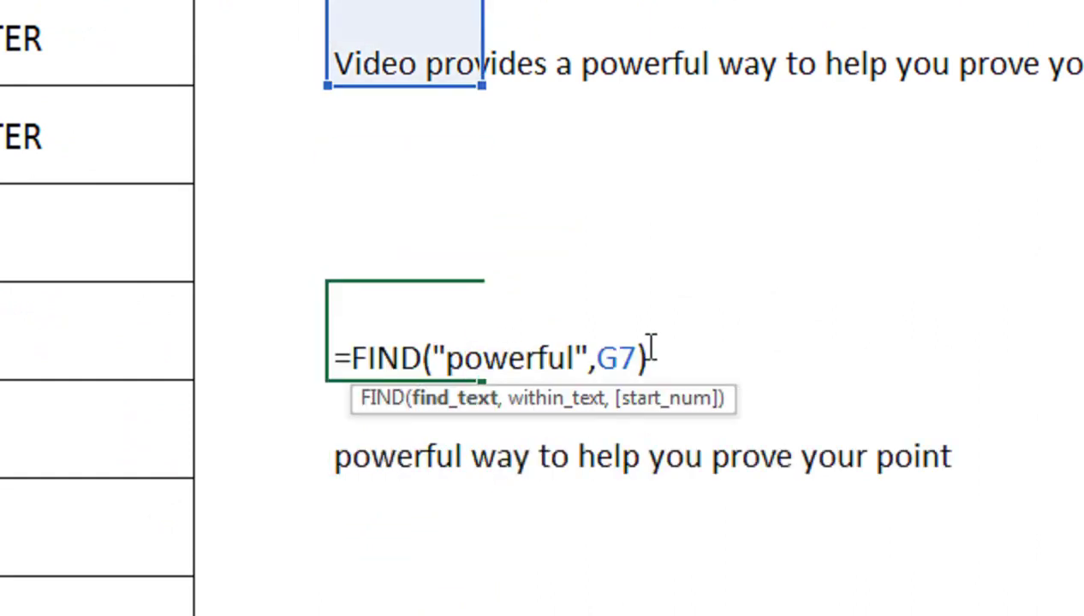
{"action": "left_click_drag", "start_coordinate": [657, 358], "coordinate": [356, 358]}
{"action": "key", "text": "ctrl+c"}
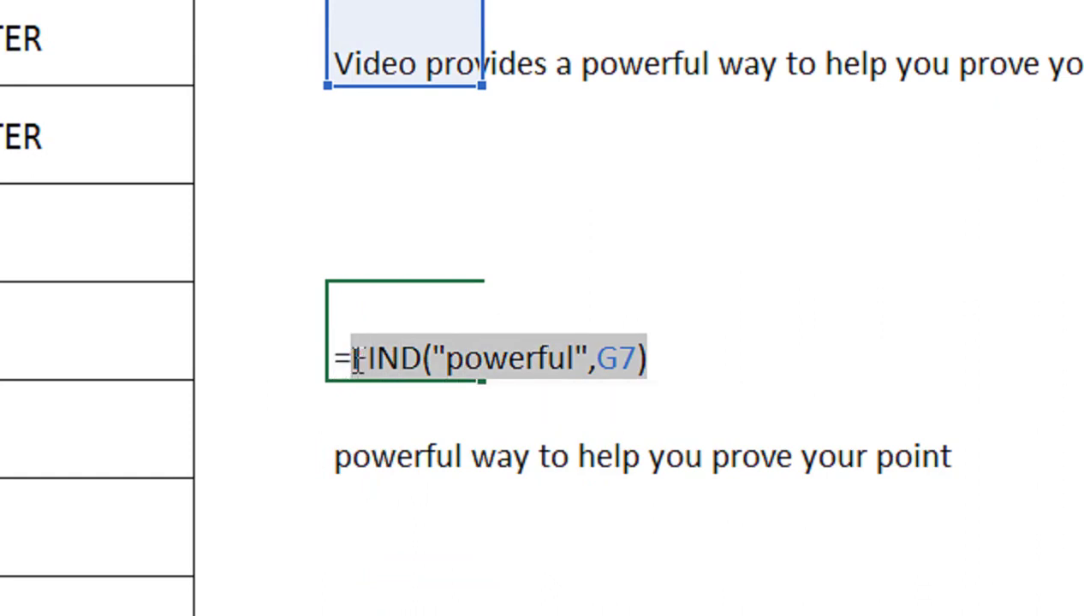
{"action": "key", "text": "BackSpace"}
{"action": "key", "text": "Return"}
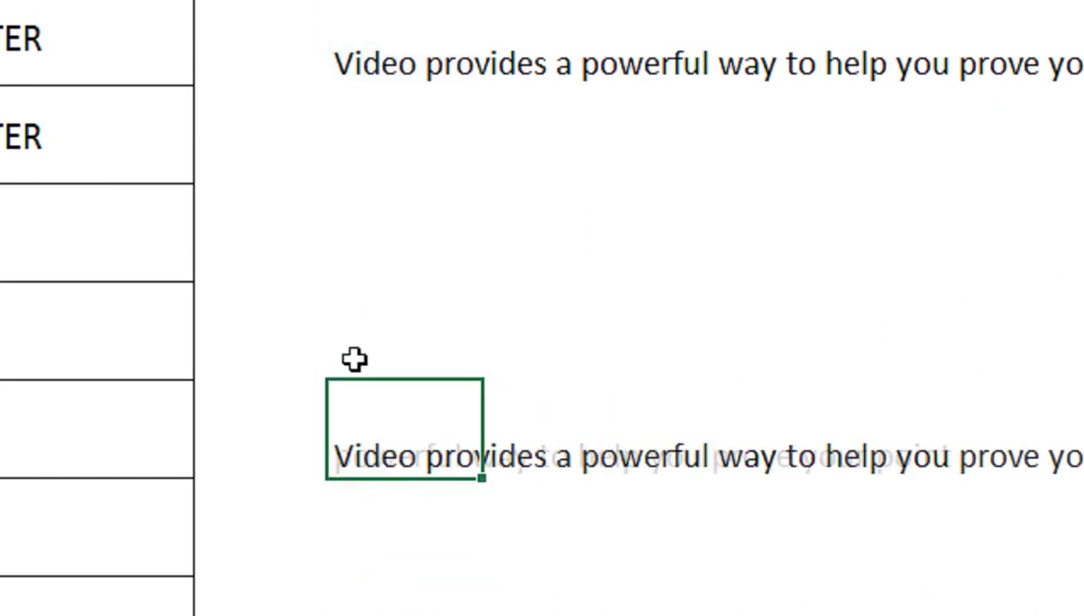
- Replace the G10 reference in G11's RIGHT formula with the copied FIND("powerful",G7) expression
{"action": "double_click", "coordinate": [476, 444]}
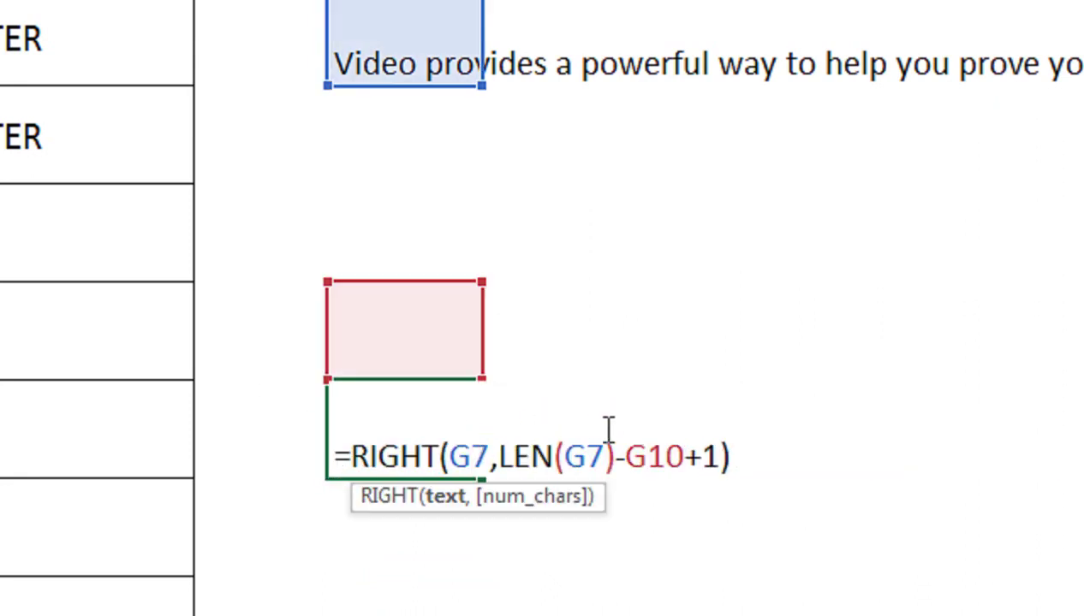
{"action": "left_click_drag", "start_coordinate": [624, 455], "coordinate": [682, 455]}
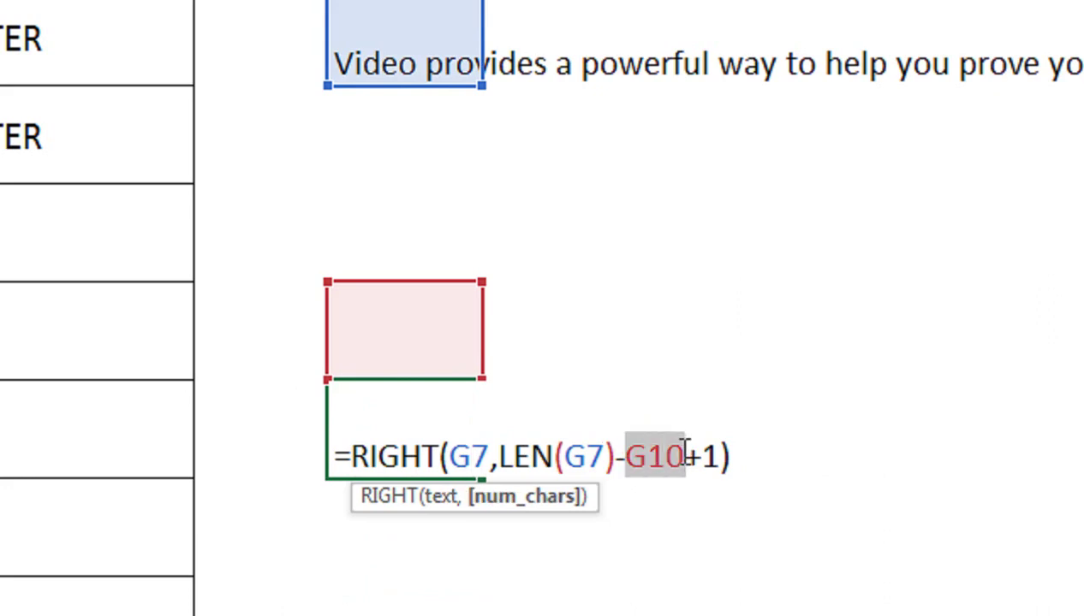
{"action": "key", "text": "ctrl+v"}
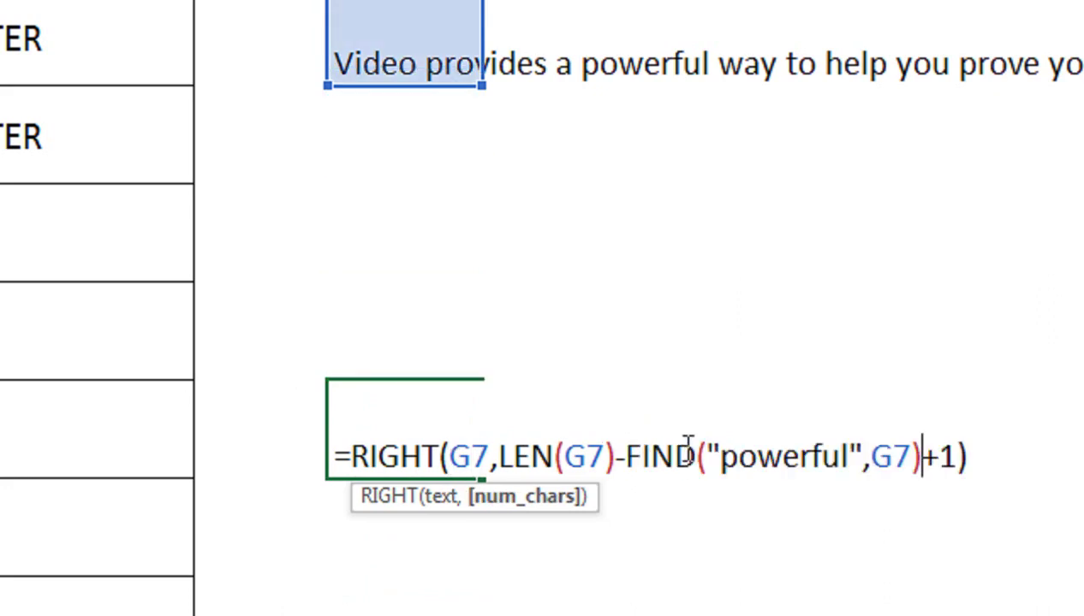
{"action": "key", "text": "Return"}
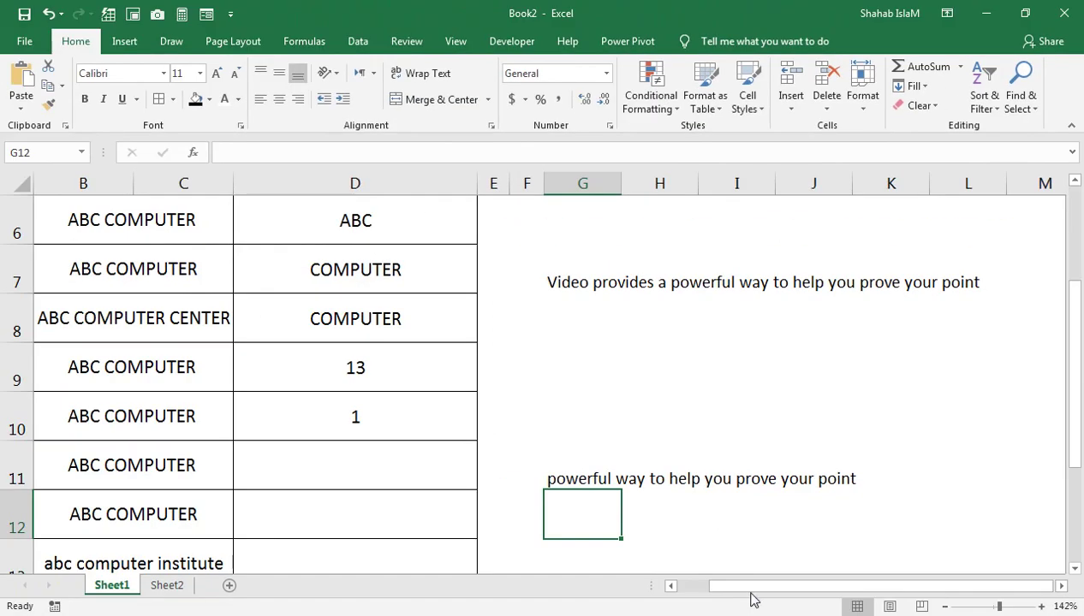
- Begin a SUBSTITUTE formula in D11 of the Result column, with B11 as the text and "abc" as the old text
{"action": "left_click", "coordinate": [669, 586]}
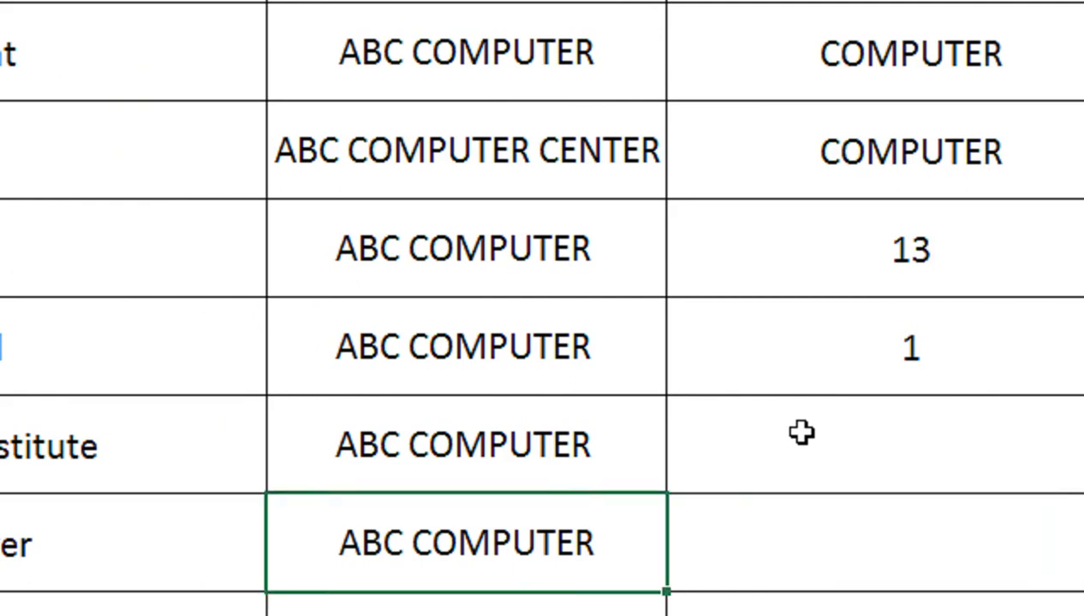
{"action": "left_click", "coordinate": [802, 433]}
{"action": "type", "text": "=su"}
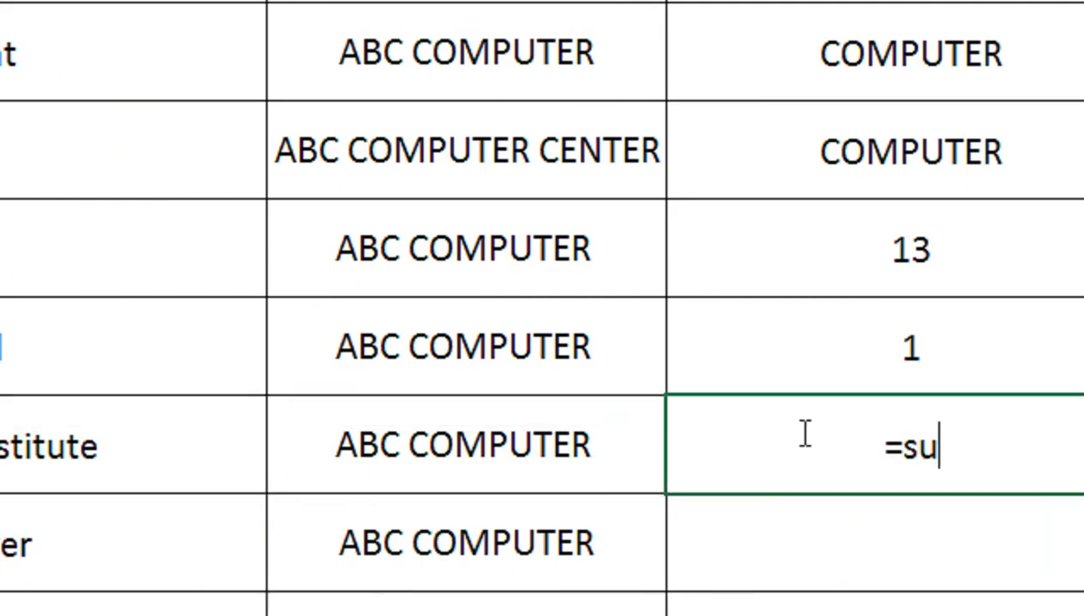
{"action": "type", "text": "b"}
{"action": "key", "text": "Tab"}
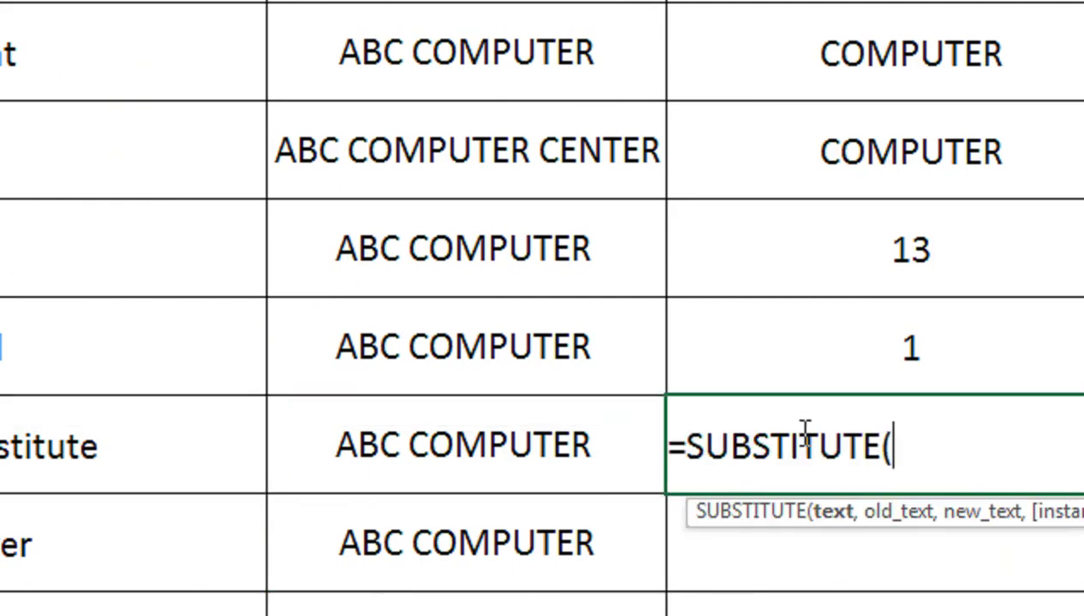
{"action": "left_click", "coordinate": [588, 428]}
{"action": "type", "text": ",\"abc"}
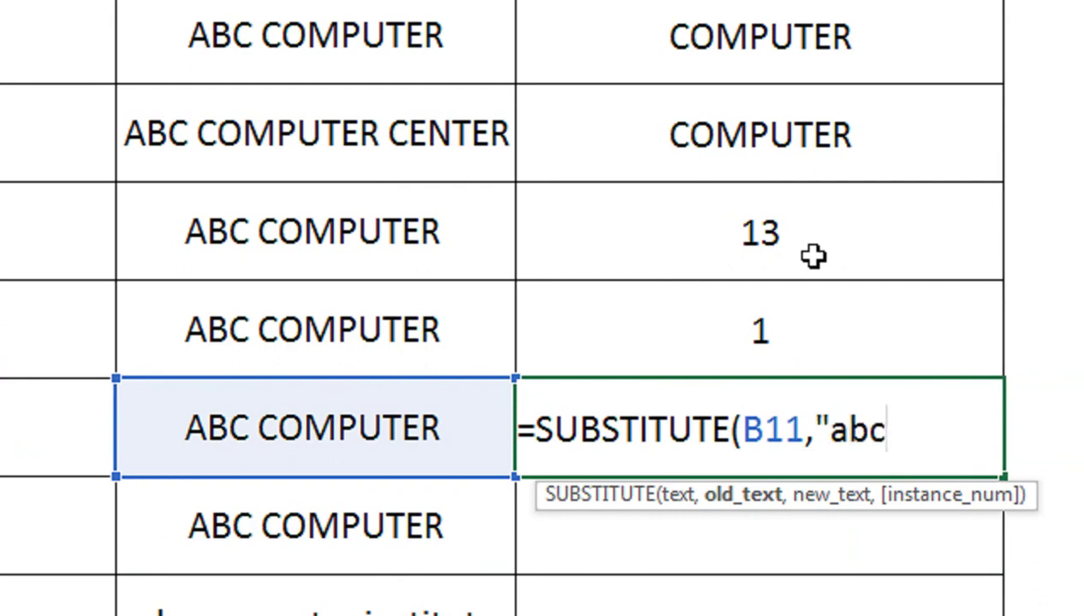
{"action": "type", "text": "\","}
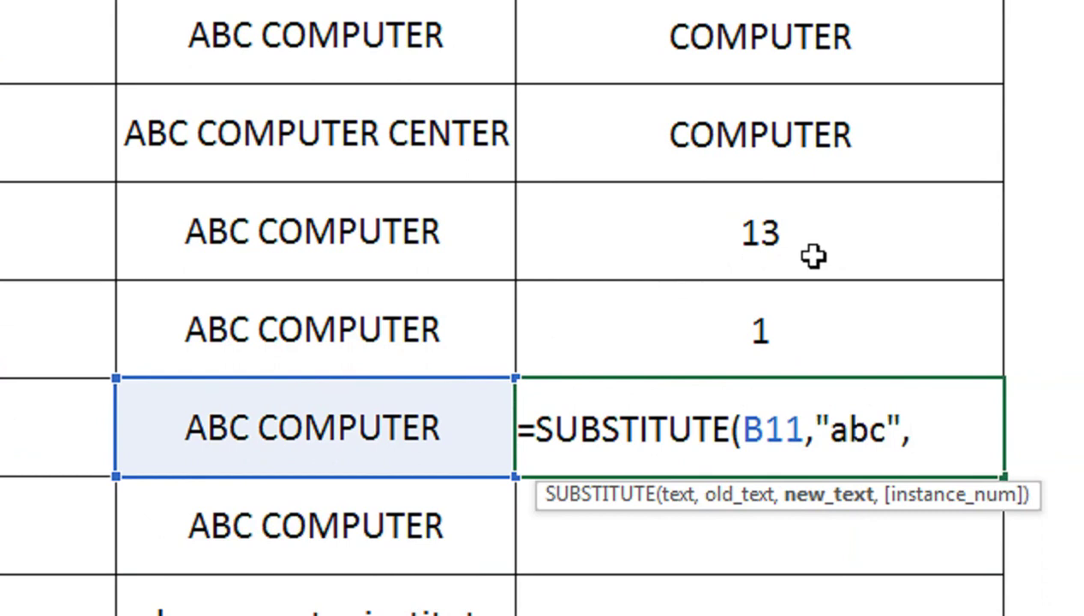
{"action": "type", "text": "Xya"}
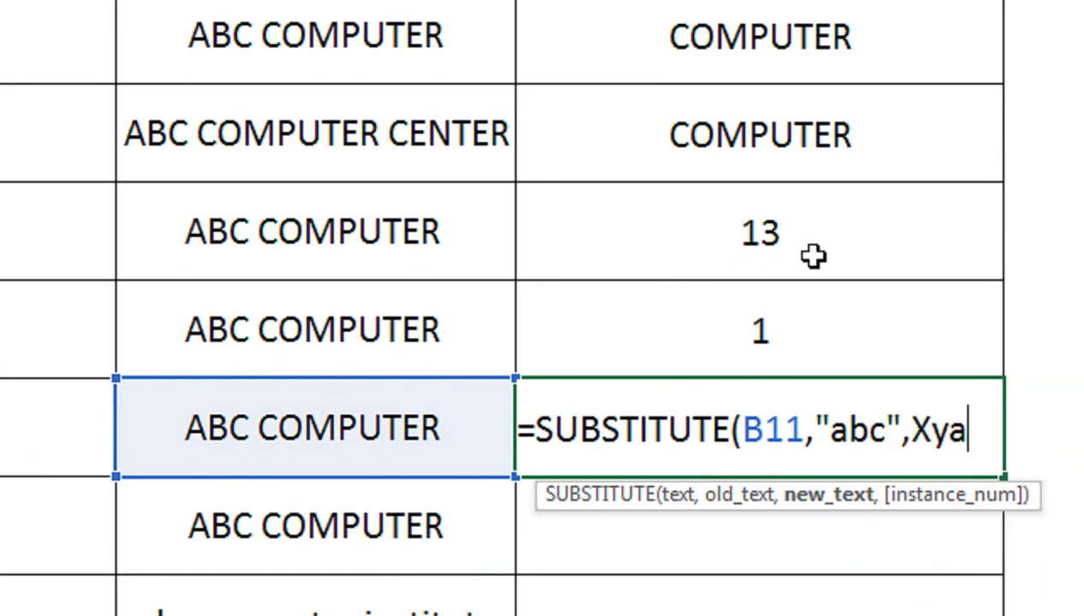
{"action": "key", "text": "BackSpace"}
{"action": "key", "text": "BackSpace"}
{"action": "type", "text": "xya"}
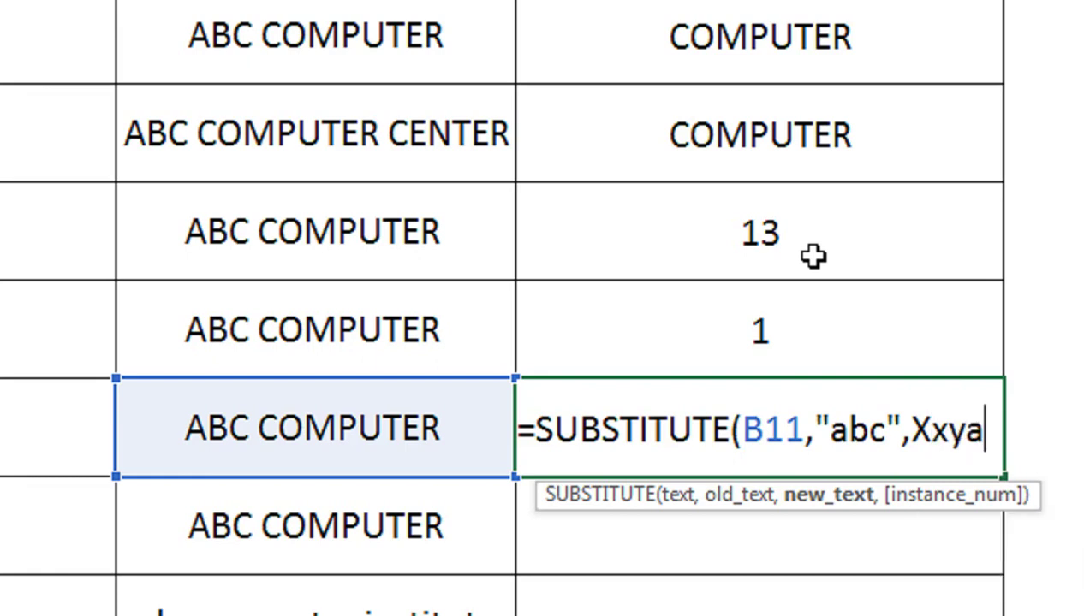
{"action": "key", "text": "BackSpace"}
{"action": "key", "text": "BackSpace"}
{"action": "key", "text": "BackSpace"}
{"action": "key", "text": "BackSpace"}
{"action": "type", "text": "x"}
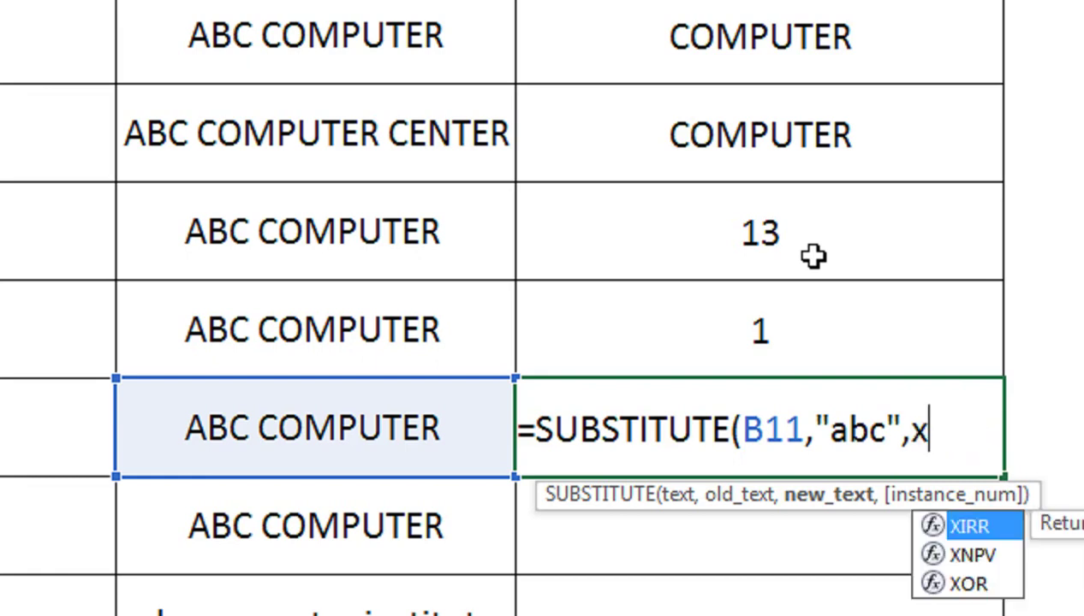
{"action": "type", "text": "ya"}
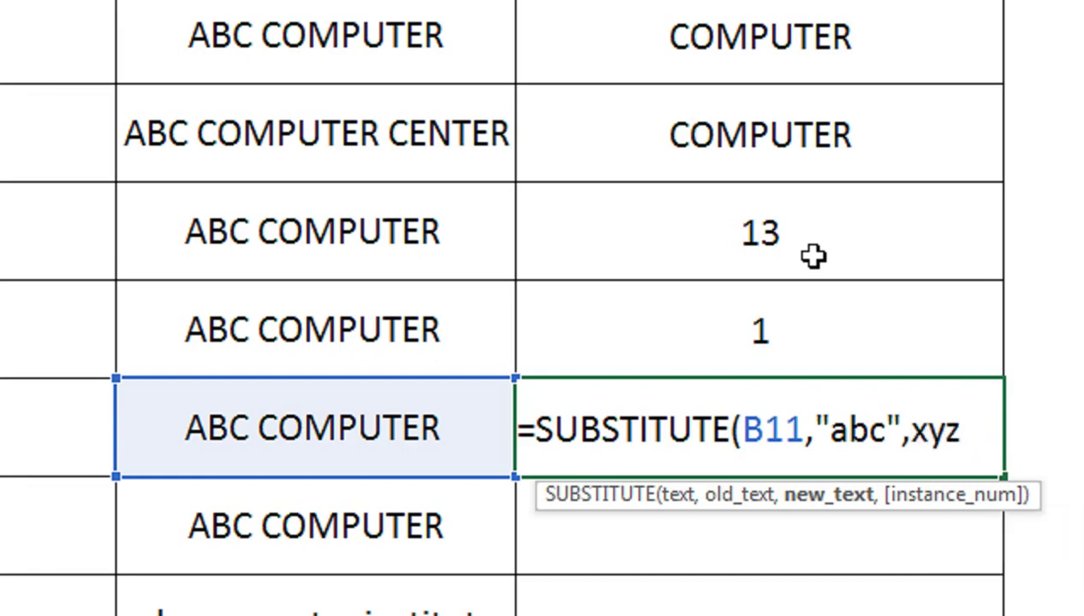
{"action": "key", "text": "BackSpace"}
{"action": "key", "text": "BackSpace"}
{"action": "key", "text": "BackSpace"}
- Complete the SUBSTITUTE formula in D11 with "xyz" as the new text
{"action": "type", "text": "\"xyz\")"}
{"action": "key", "text": "Return"}
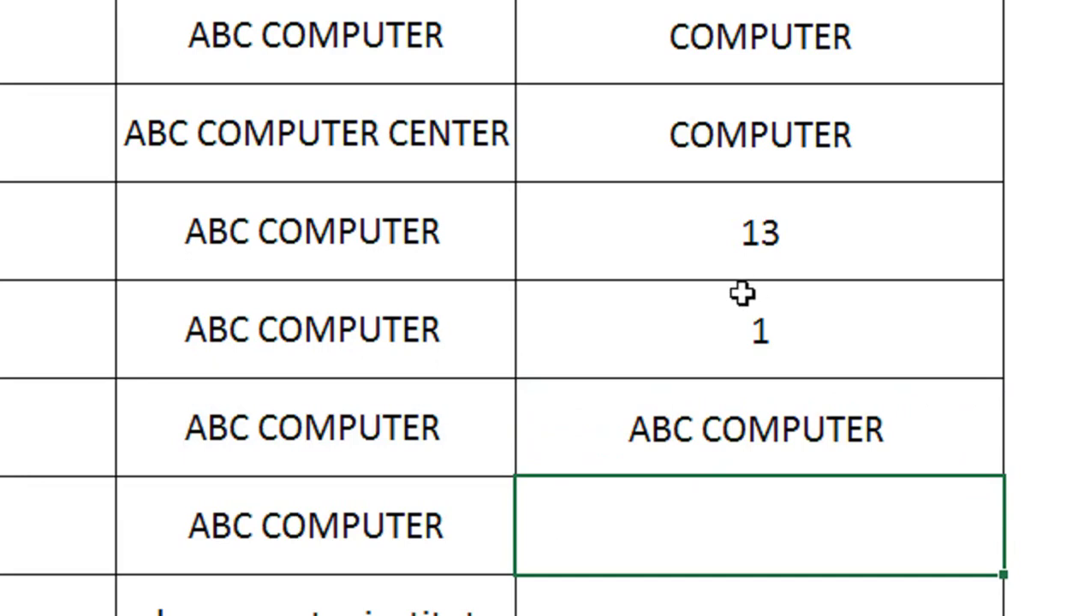
- Change the old text in D11's SUBSTITUTE formula to uppercase "ABC"
{"action": "double_click", "coordinate": [750, 432]}
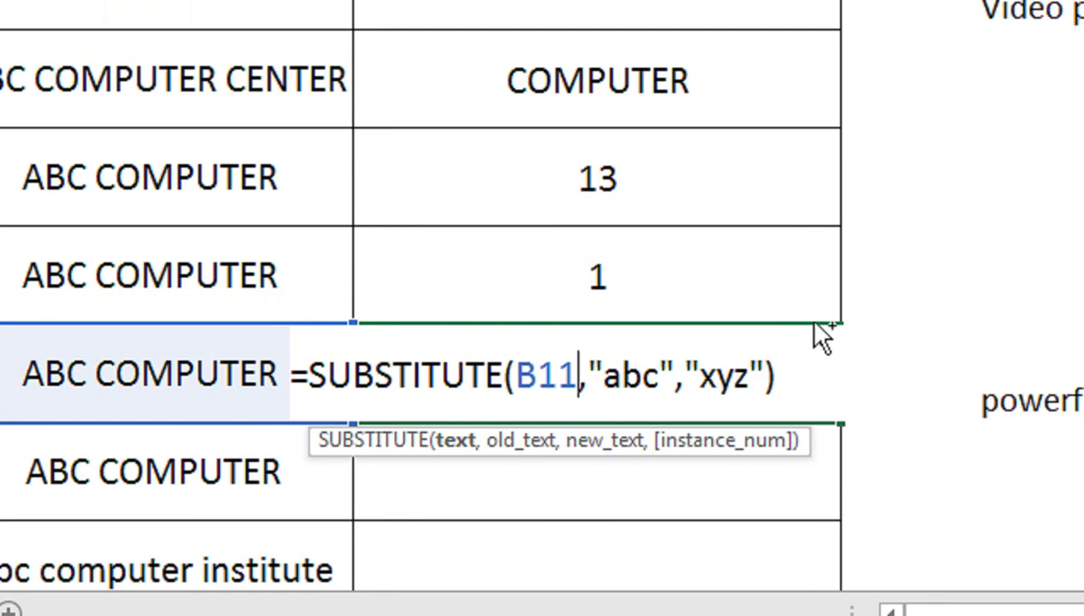
{"action": "left_click_drag", "start_coordinate": [664, 377], "coordinate": [604, 375]}
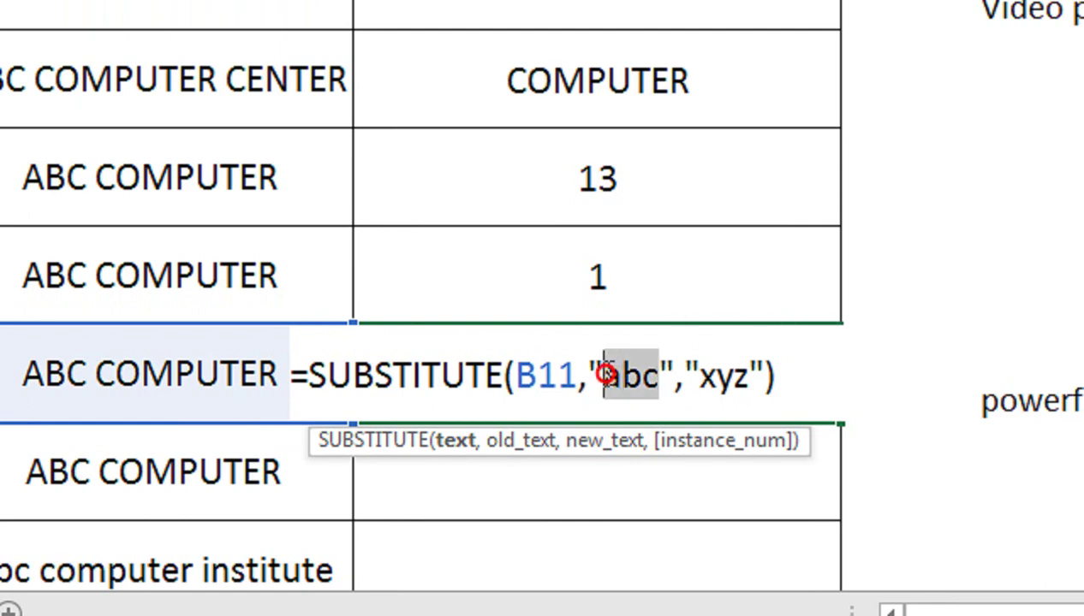
{"action": "type", "text": "ABC"}
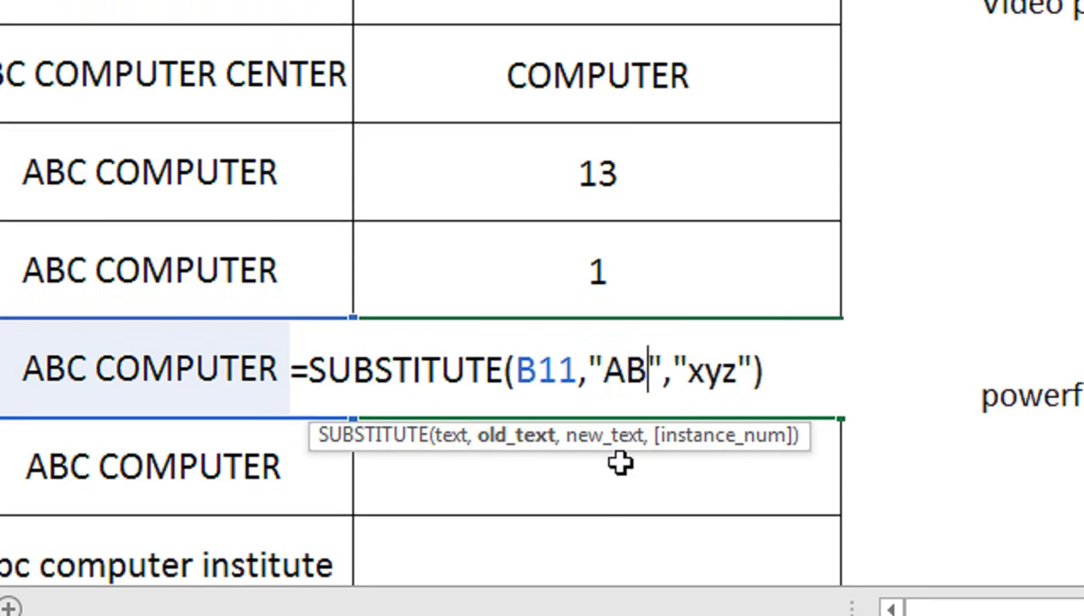
{"action": "key", "text": "Return"}
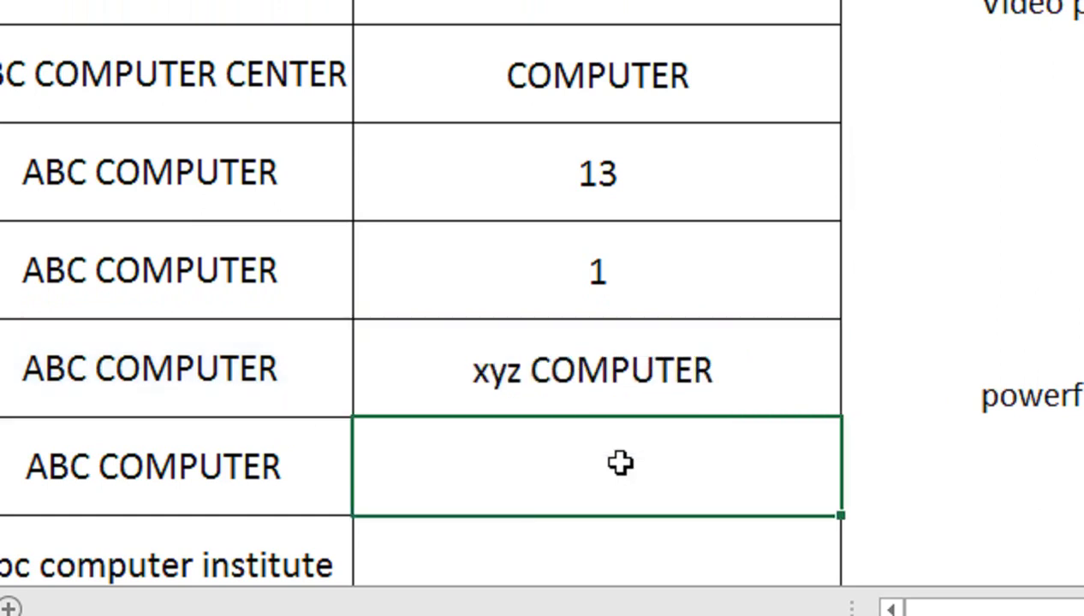
- Enter =LOWER(B12) in D12, the Result cell of the Lower row
{"action": "scroll", "coordinate": [74, 492], "scroll_direction": "down", "scroll_amount": 1}
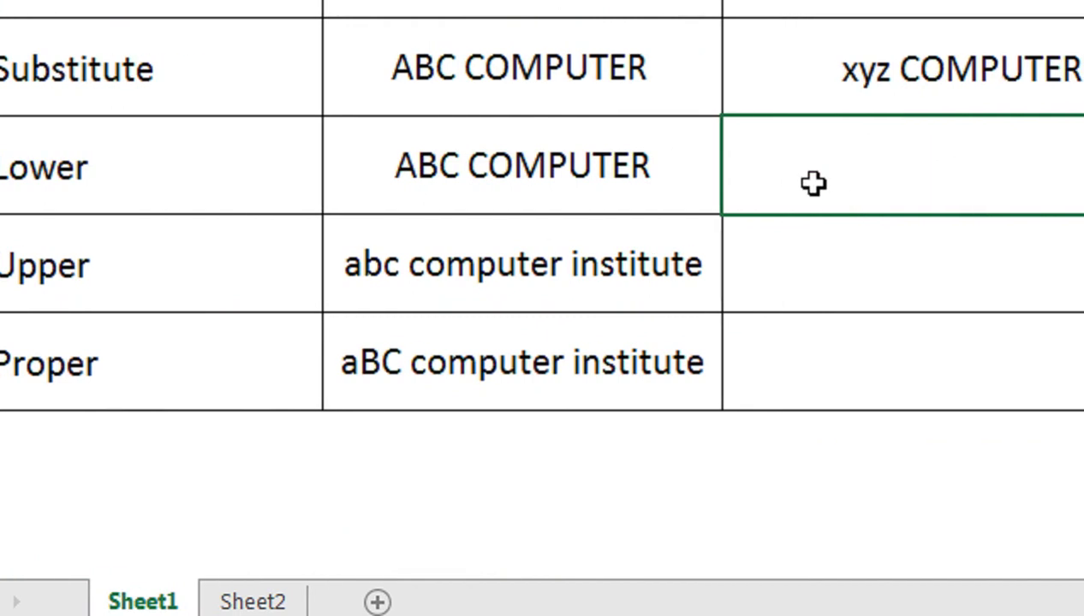
{"action": "type", "text": "=lo"}
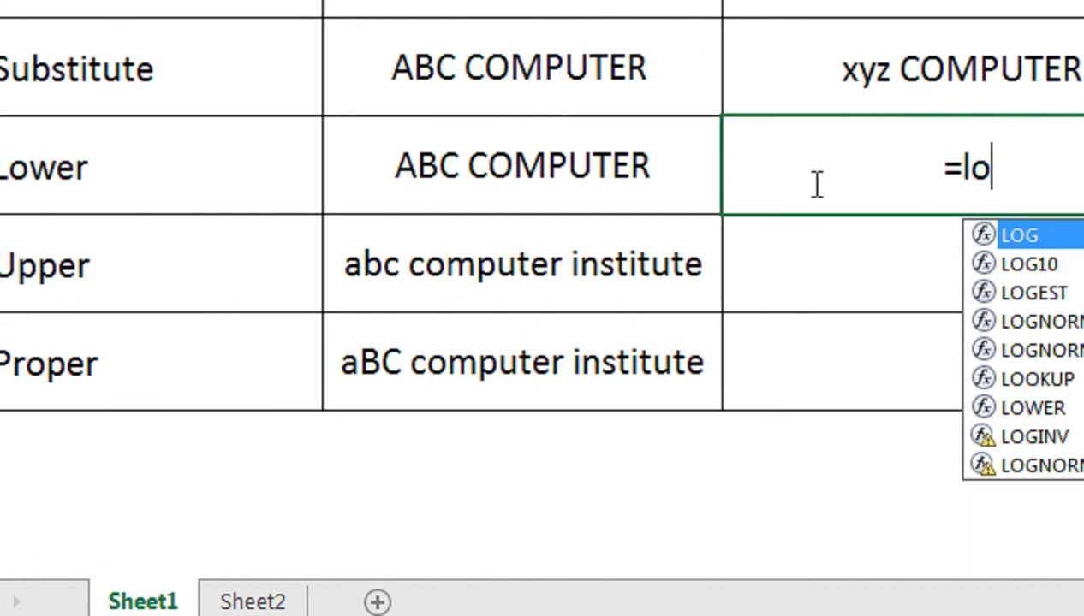
{"action": "type", "text": "w"}
{"action": "key", "text": "Tab"}
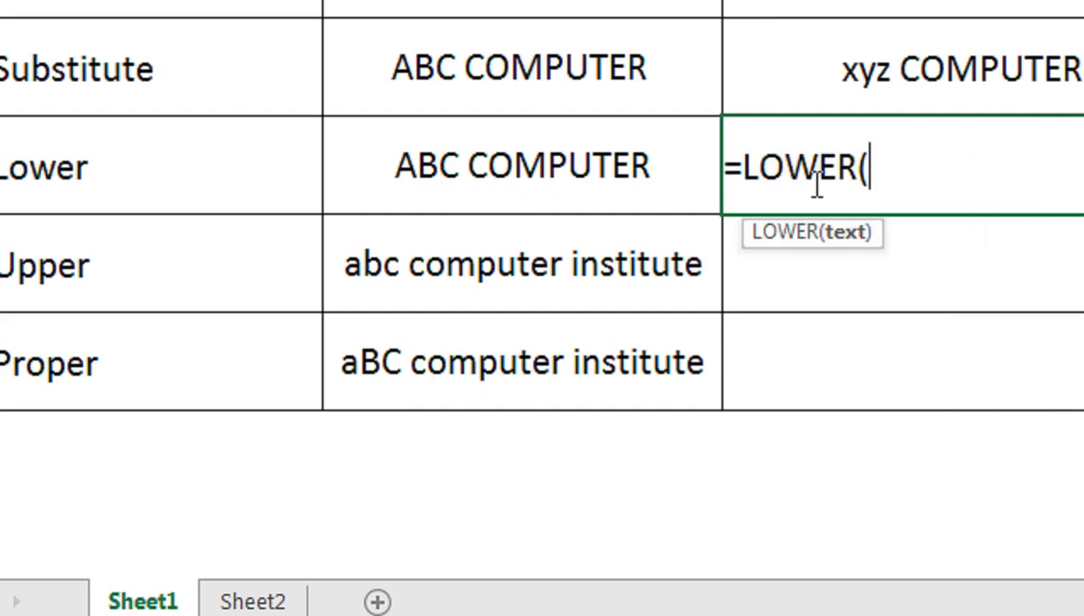
{"action": "left_click", "coordinate": [624, 181]}
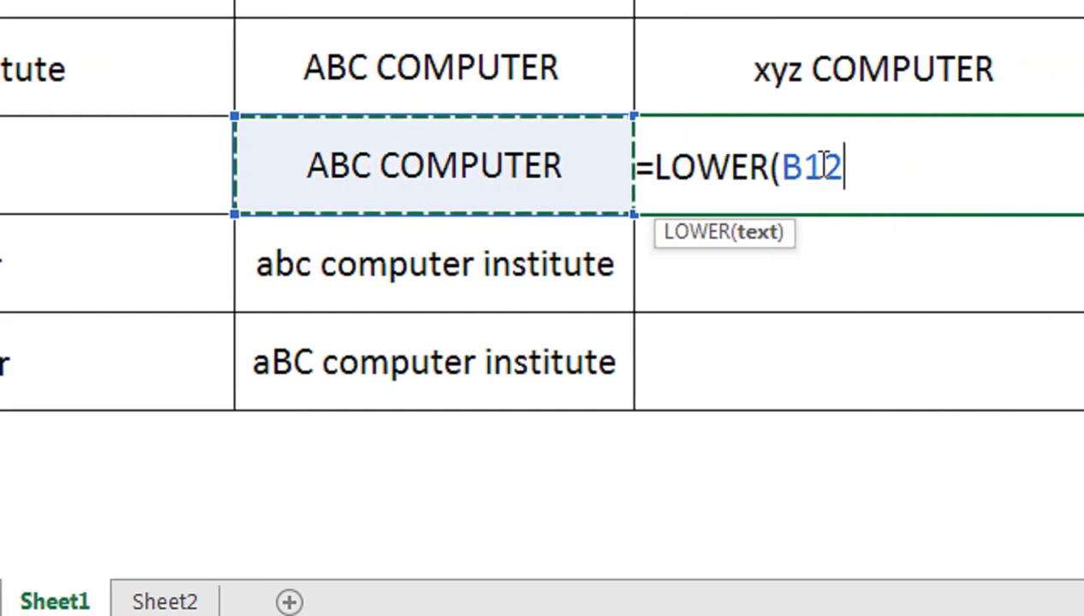
{"action": "type", "text": ")"}
{"action": "key", "text": "Return"}
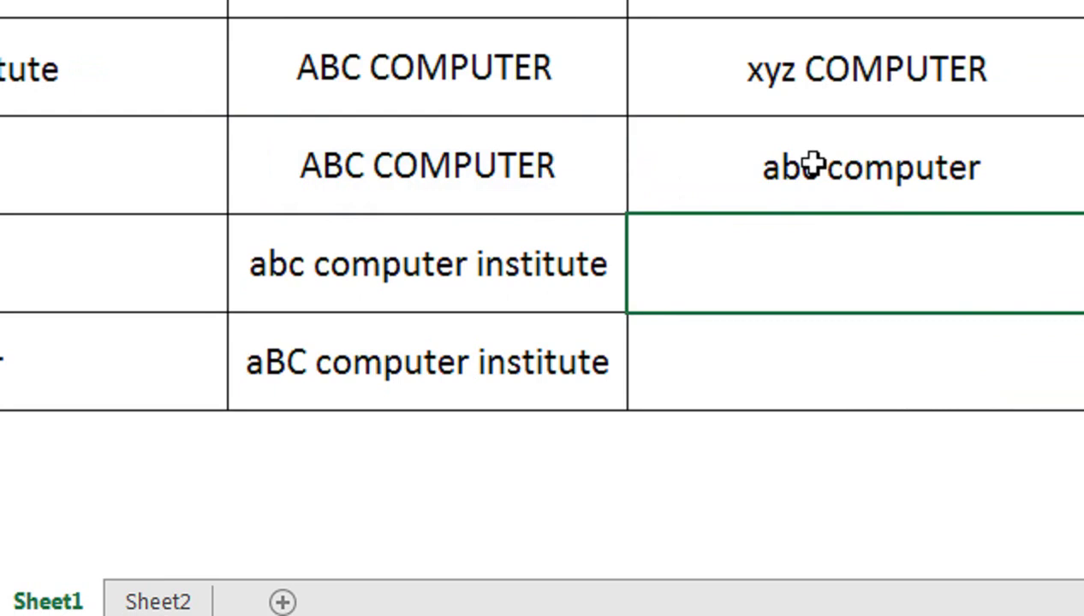
- Enter an UPPER formula referencing B13 in D13, the Result cell of the Upper row
{"action": "type", "text": "=up"}
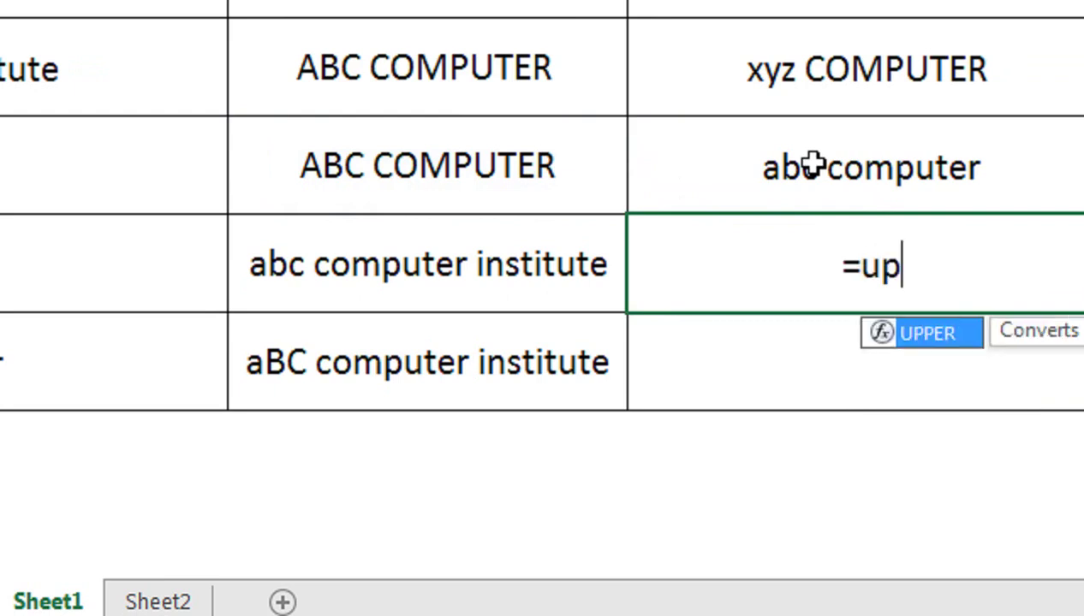
{"action": "key", "text": "Tab"}
{"action": "key", "text": "Left"}
{"action": "key", "text": "Return"}
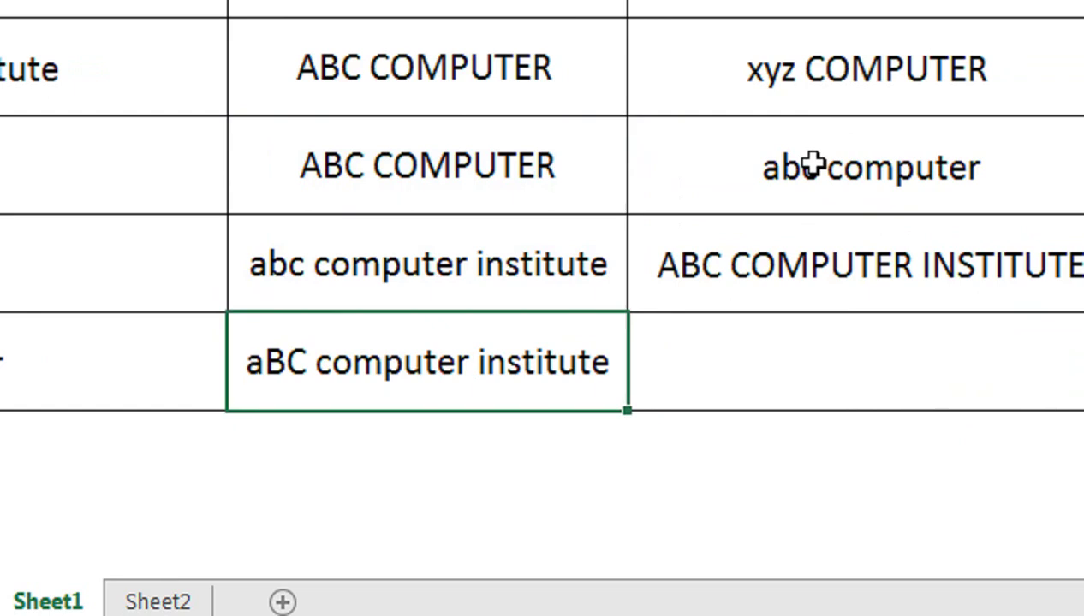
- Enter =PROPER(B14) in D14, the Result cell of the Proper row
{"action": "key", "text": "Right"}
{"action": "type", "text": "="}
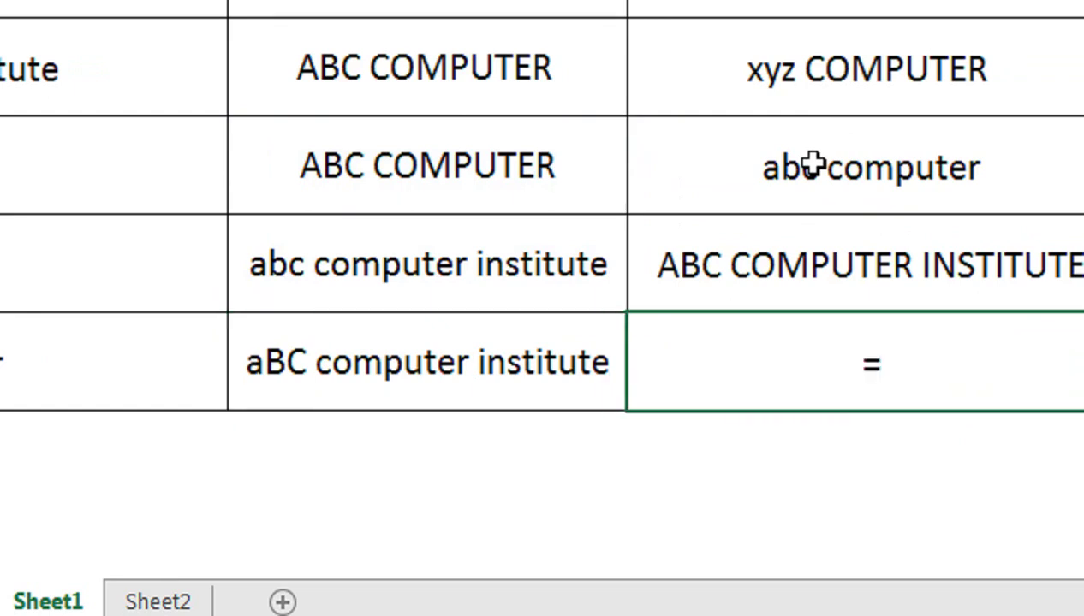
{"action": "type", "text": "pro"}
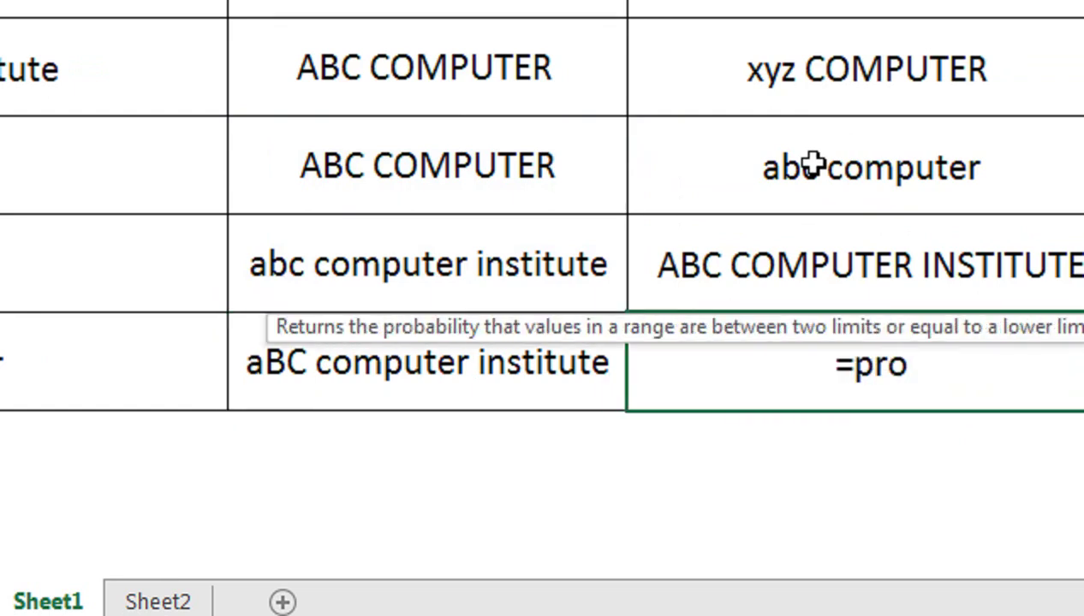
{"action": "type", "text": "p"}
{"action": "key", "text": "Tab"}
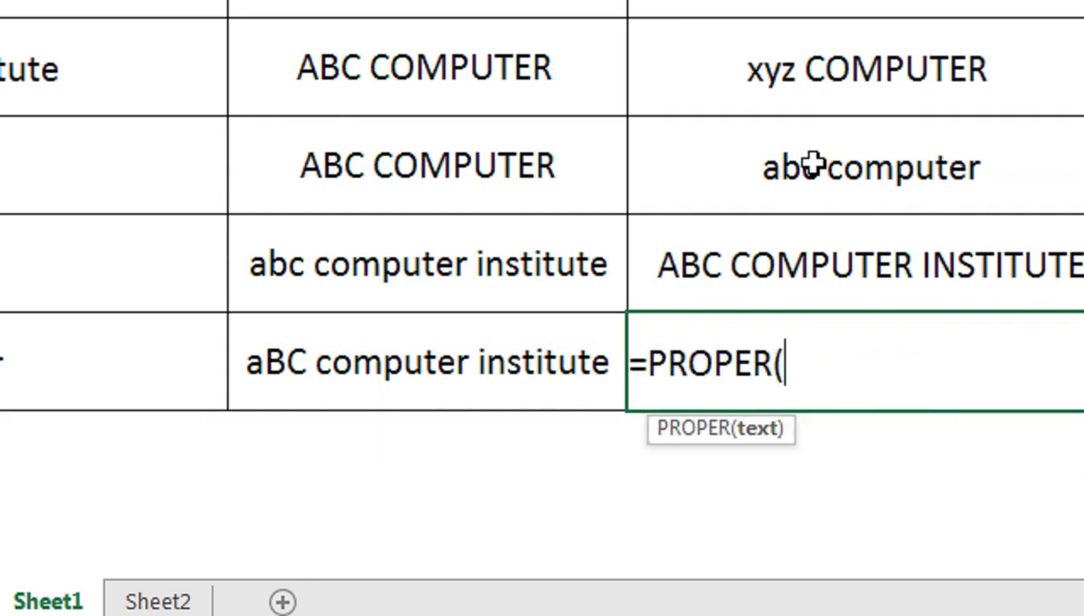
{"action": "key", "text": "Left"}
{"action": "type", "text": ")"}
{"action": "key", "text": "Return"}
{"action": "key", "text": "Left"}
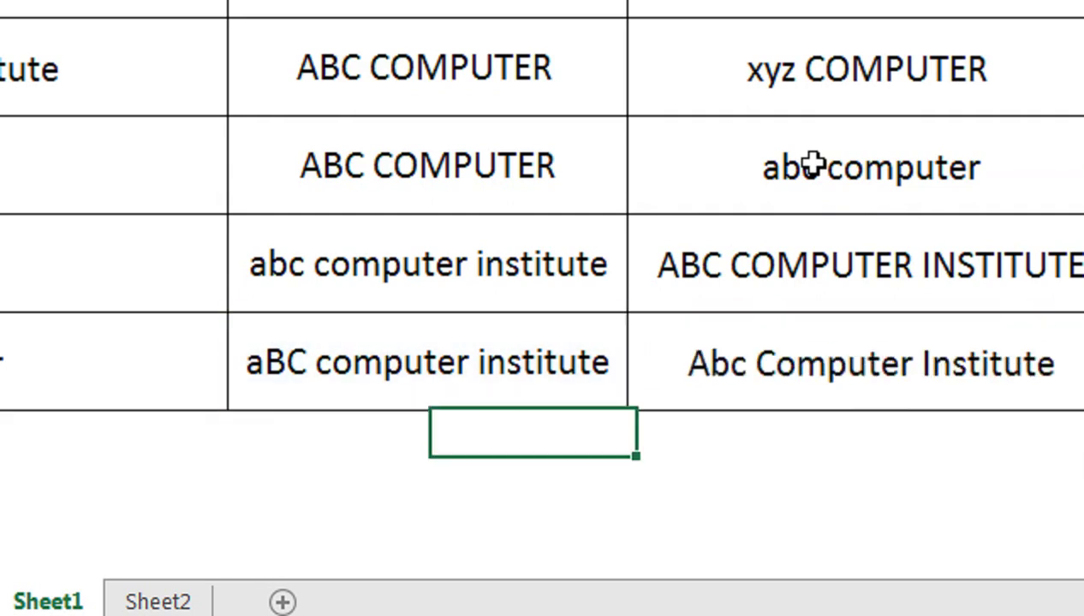
- Begin a SEARCH formula in H6 above the sample sentence with "help" as the text to find
{"action": "key", "text": "Up"}
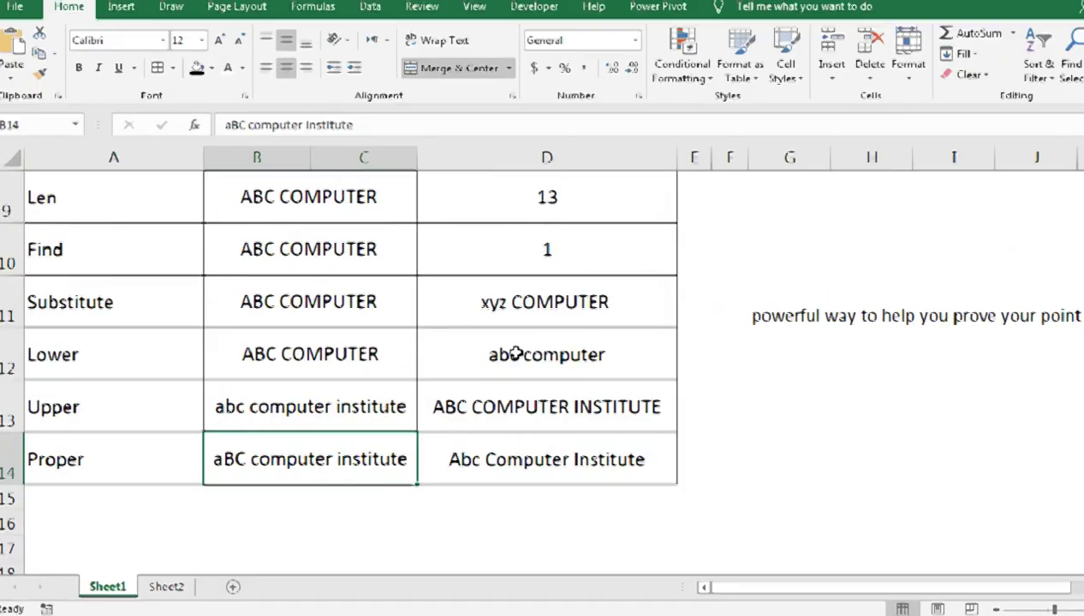
{"action": "scroll", "coordinate": [495, 366], "scroll_direction": "up", "scroll_amount": 3}
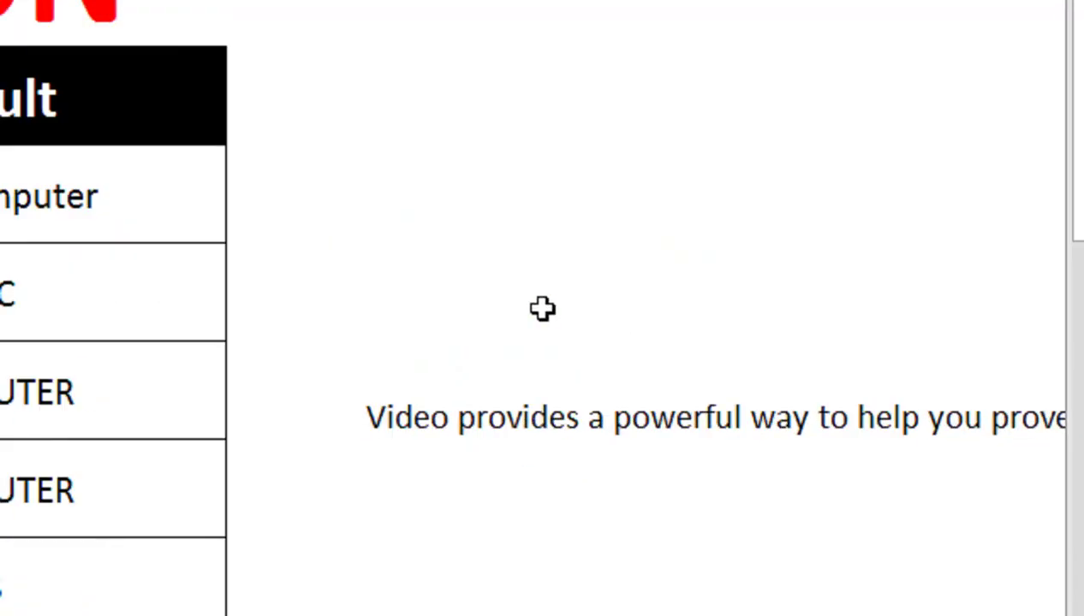
{"action": "left_click", "coordinate": [804, 406]}
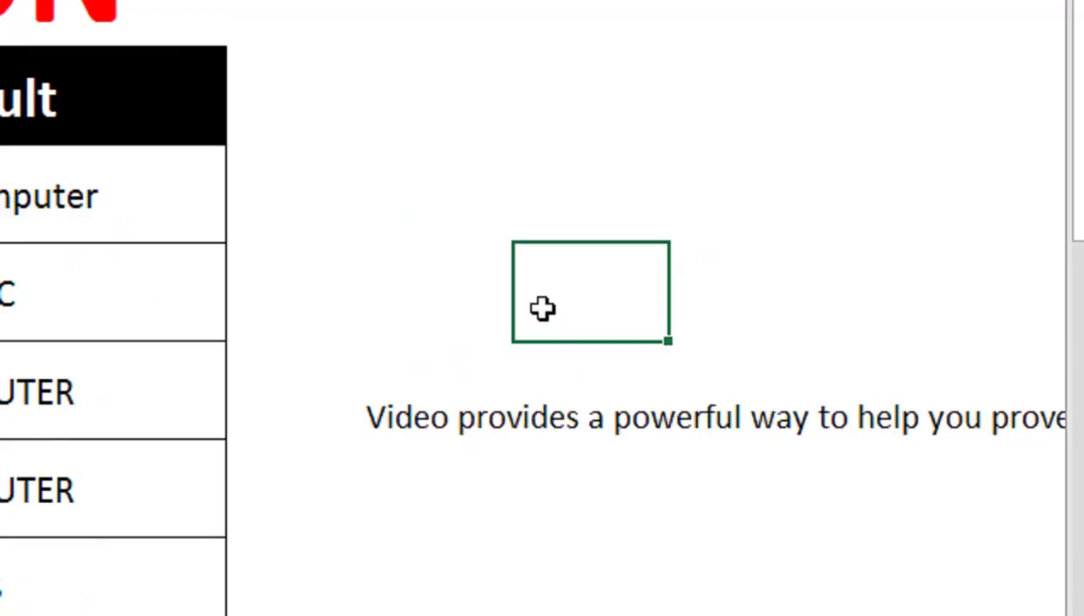
{"action": "type", "text": "=sear"}
{"action": "key", "text": "Tab"}
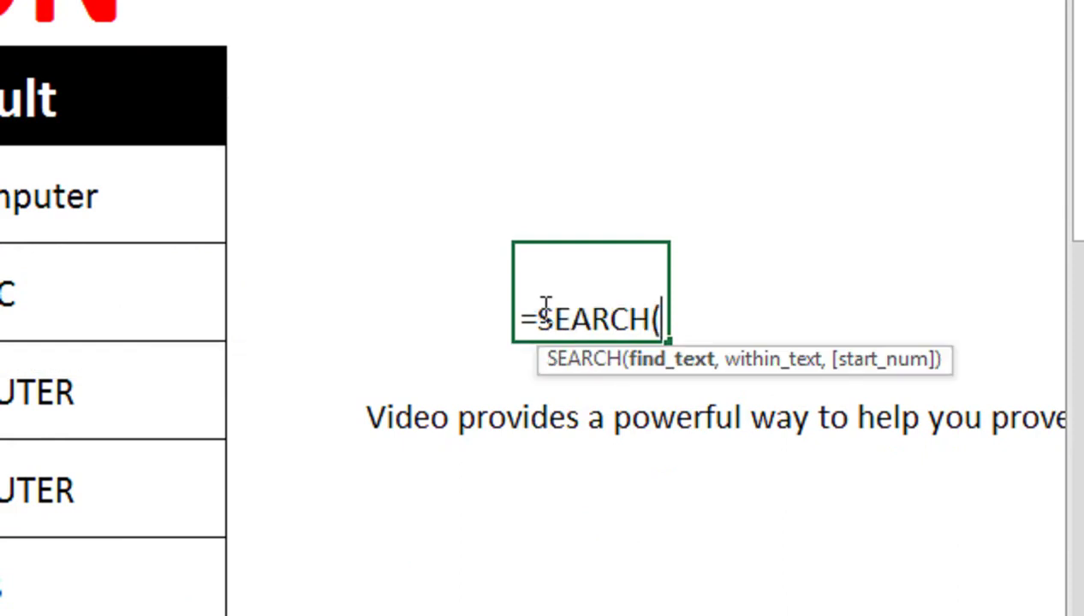
{"action": "key", "text": "Down"}
{"action": "key", "text": "Left"}
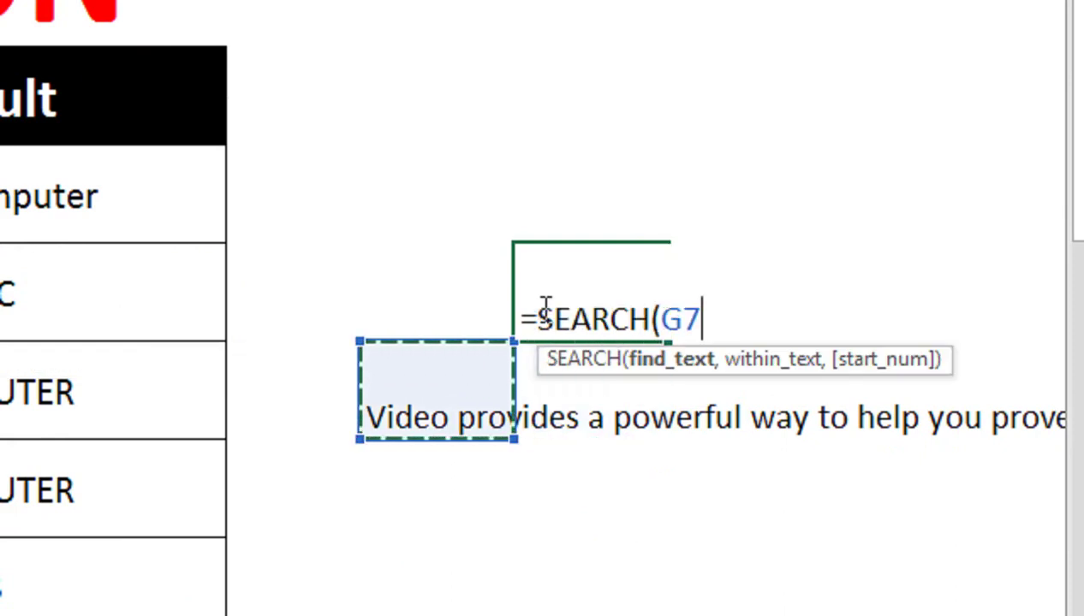
{"action": "key", "text": "BackSpace"}
{"action": "key", "text": "BackSpace"}
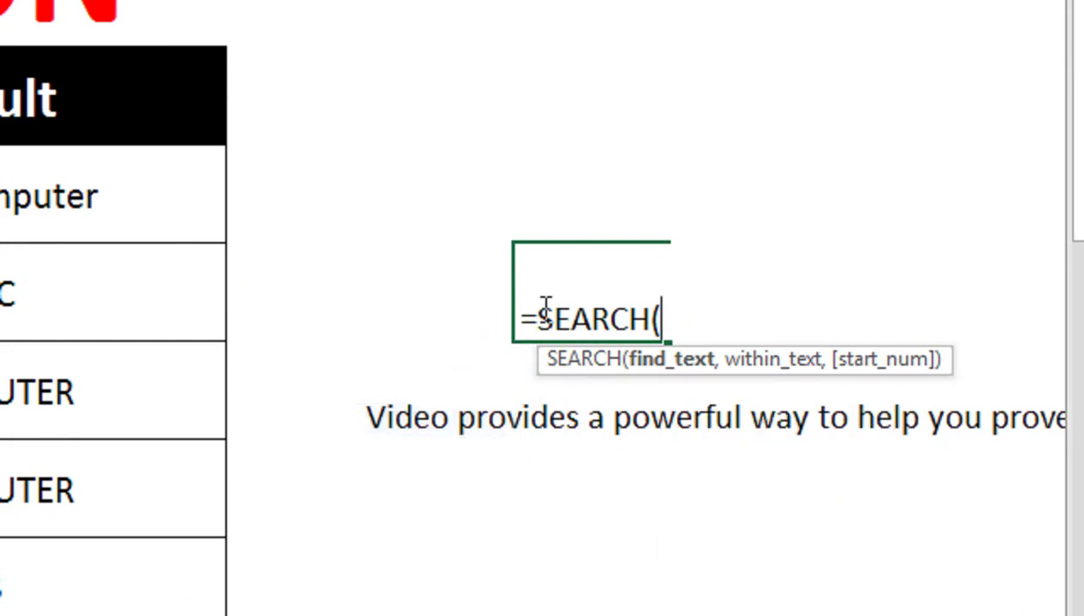
{"action": "type", "text": "\"he;["}
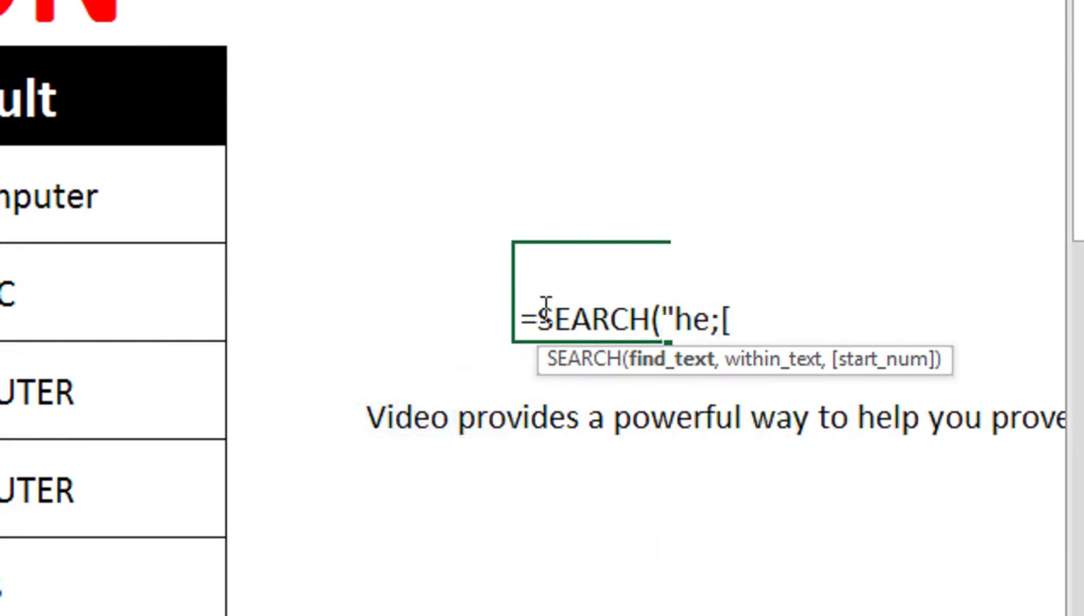
{"action": "key", "text": "BackSpace"}
{"action": "key", "text": "BackSpace"}
{"action": "type", "text": "lp\""}
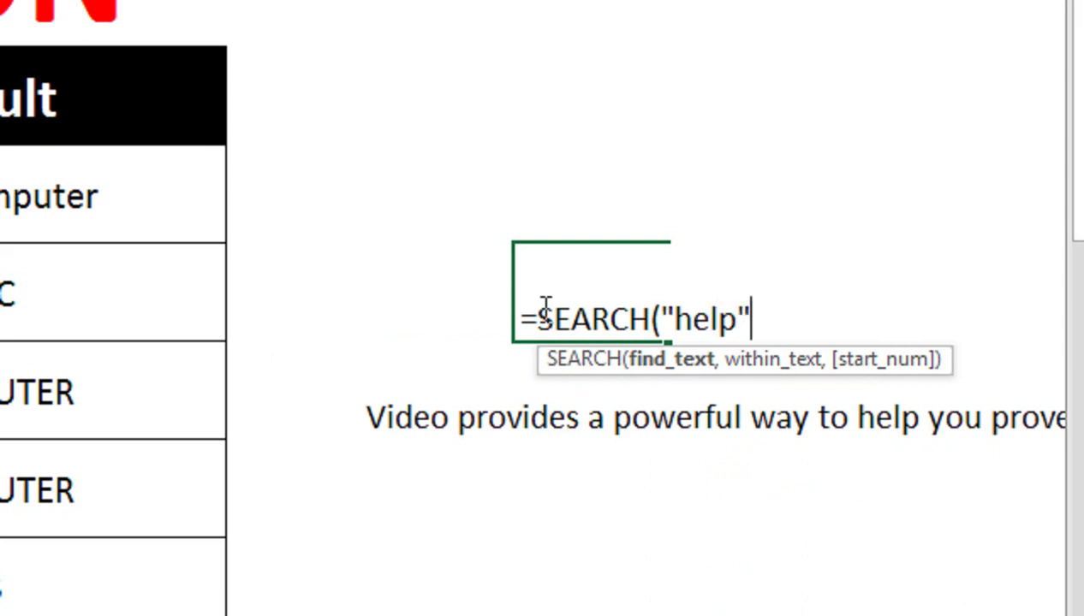
- Complete H6's SEARCH formula with the sentence in G7 as the text to search within
{"action": "type", "text": ","}
{"action": "key", "text": "Down"}
{"action": "key", "text": "Left"}
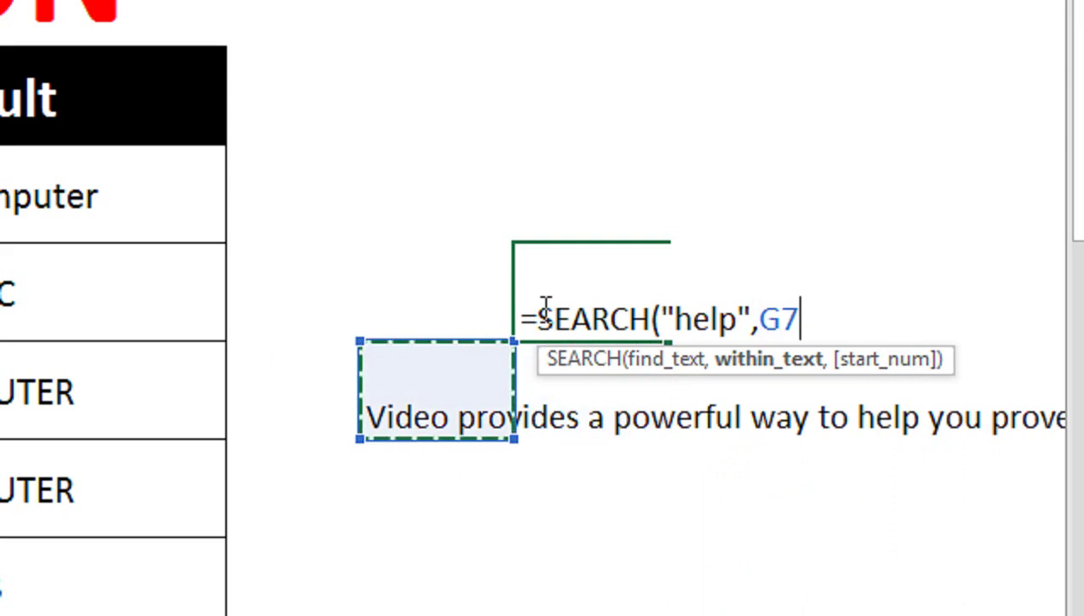
{"action": "type", "text": ")"}
{"action": "key", "text": "Return"}
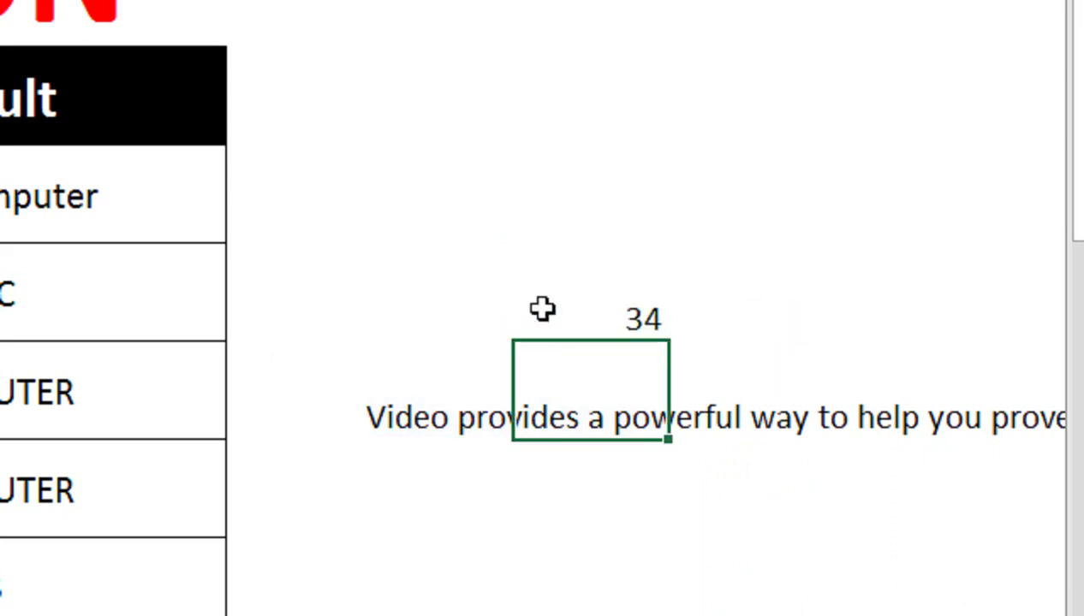
- Begin a FIND formula in G6 with "help" as the text to find
{"action": "key", "text": "Up"}
{"action": "key", "text": "Left"}
{"action": "type", "text": "="}
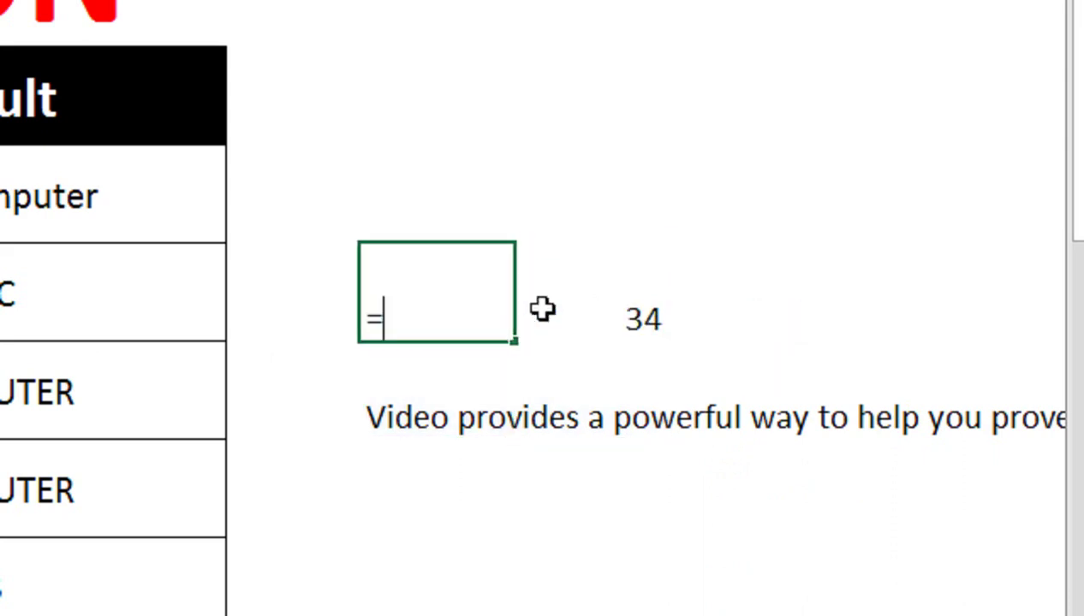
{"action": "type", "text": "find"}
{"action": "key", "text": "BackSpace"}
{"action": "type", "text": "find"}
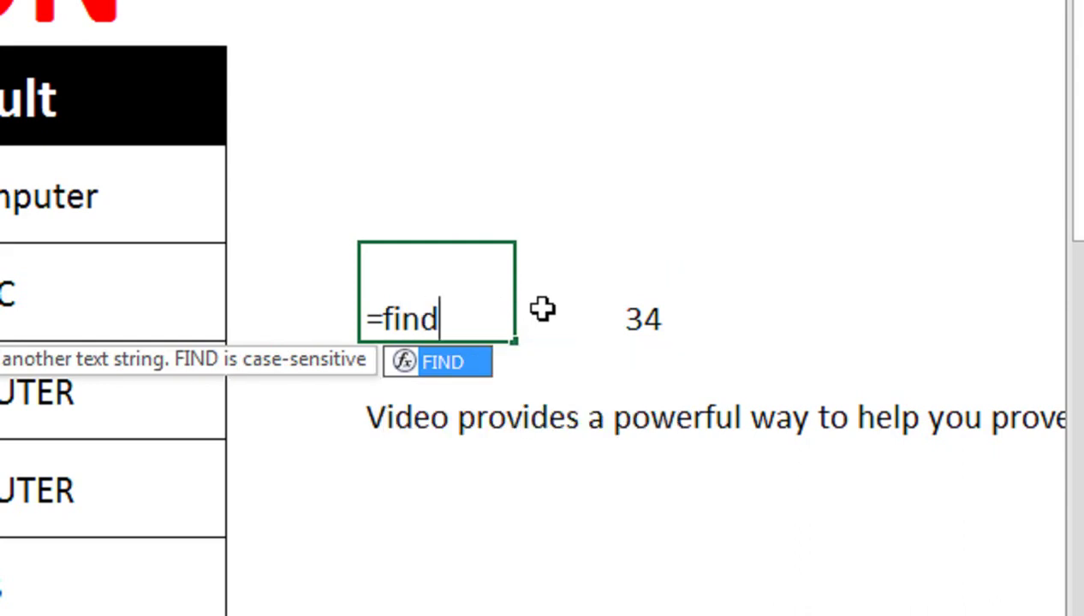
{"action": "key", "text": "Tab"}
{"action": "type", "text": "\""}
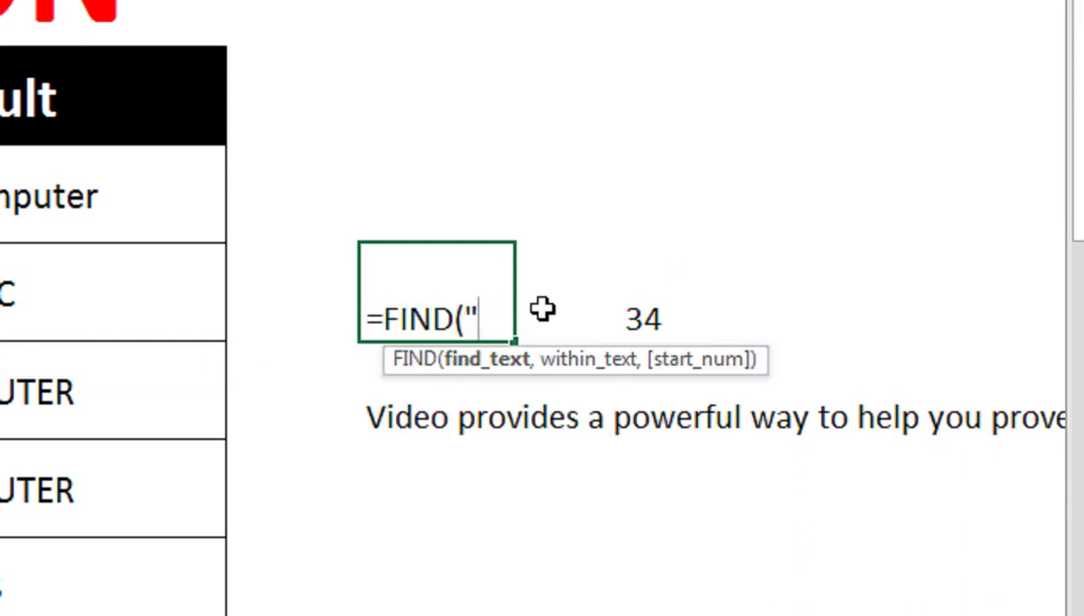
{"action": "type", "text": "help"}
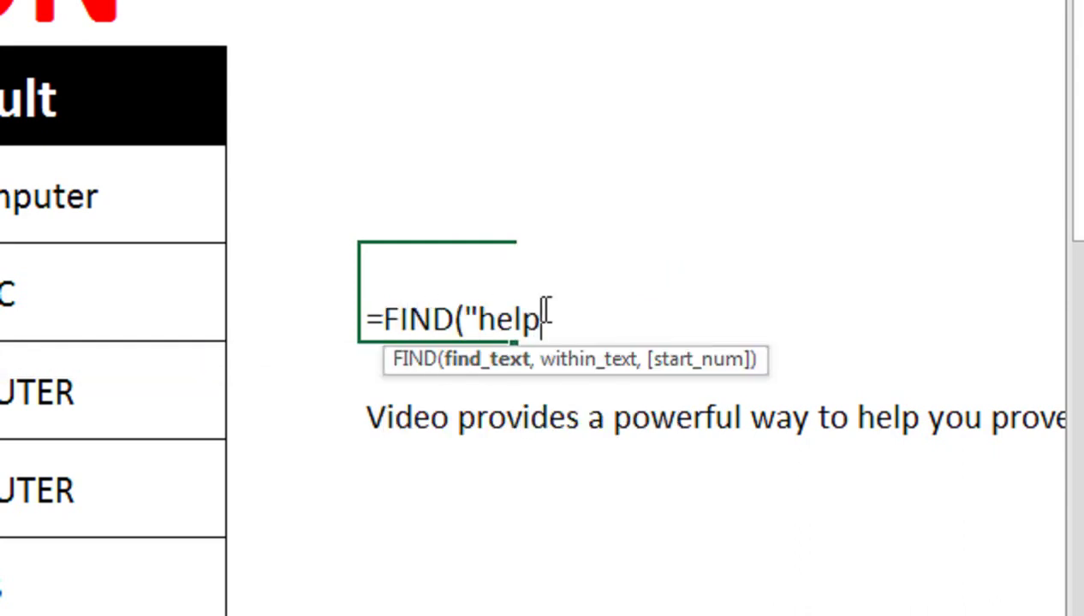
- Complete G6's FIND formula as =FIND("help",G7), with the search word properly enclosed in quotes
{"action": "type", "text": "\","}
{"action": "key", "text": "Down"}
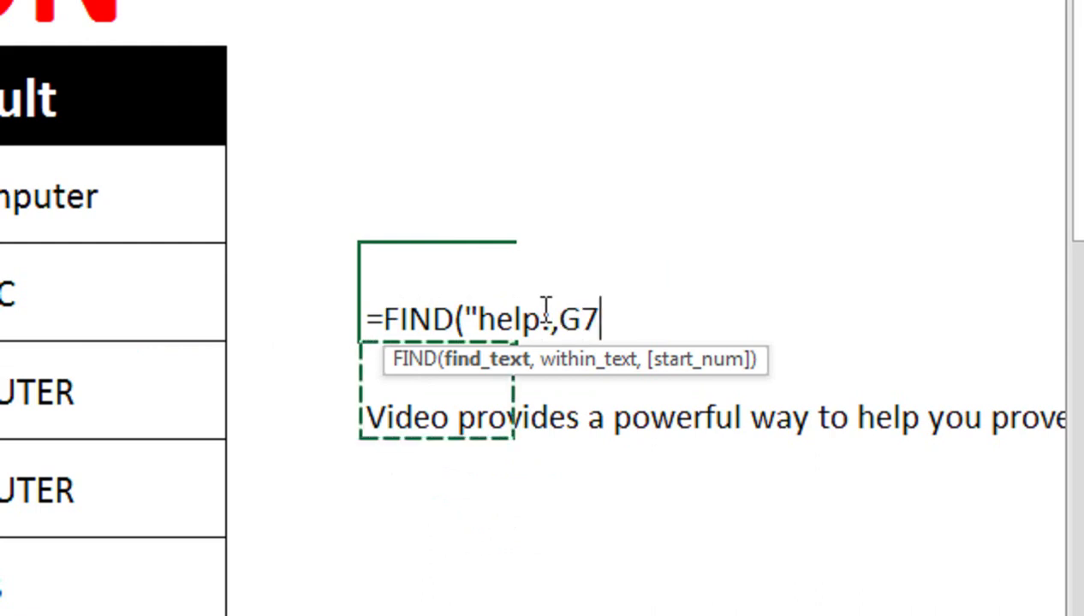
{"action": "left_click", "coordinate": [558, 319]}
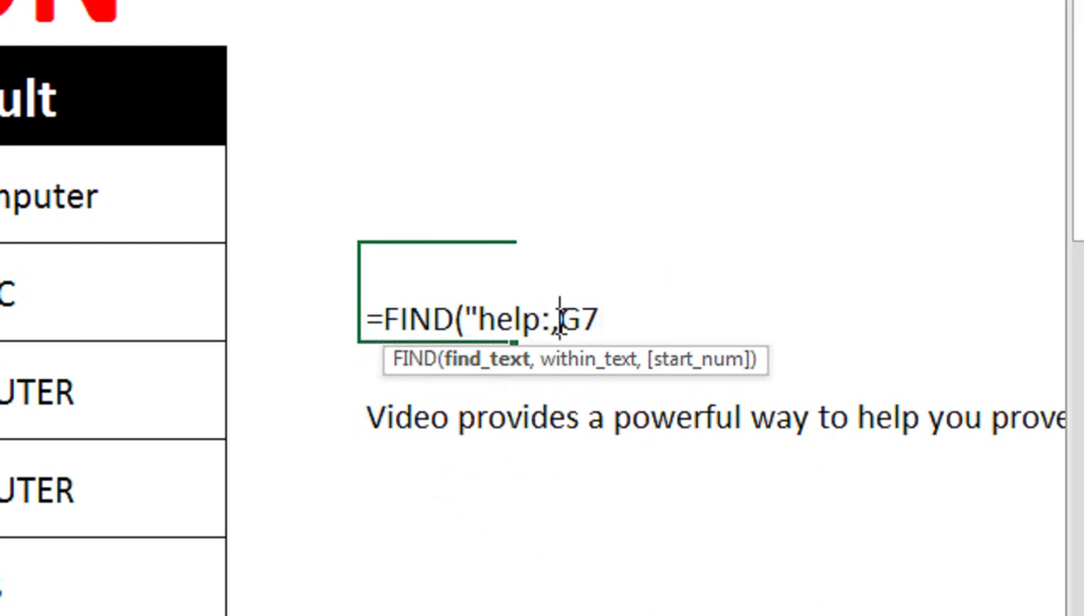
{"action": "key", "text": "BackSpace"}
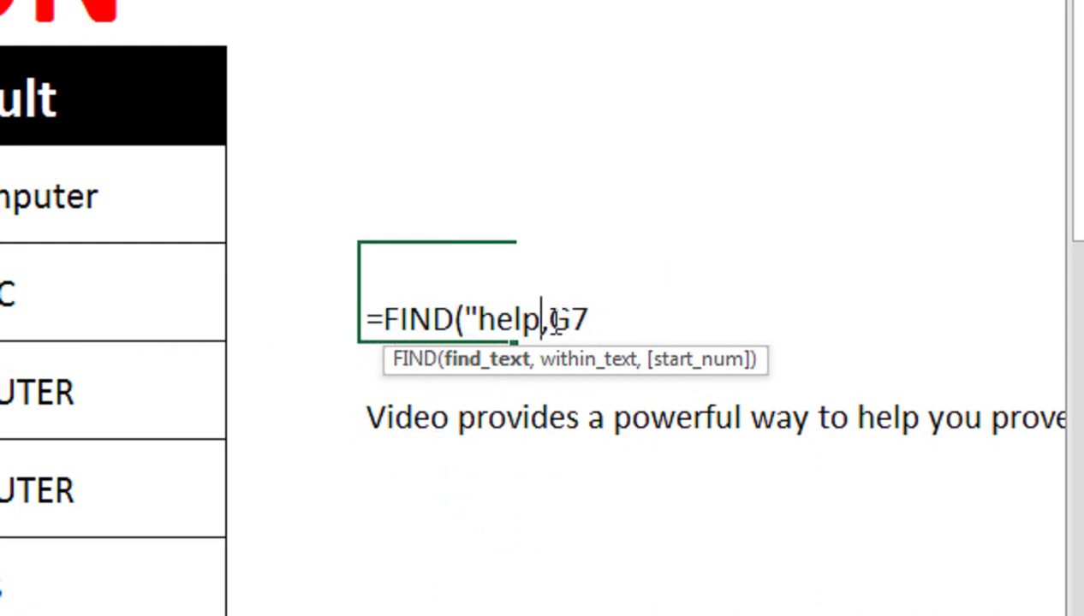
{"action": "type", "text": "\""}
{"action": "key", "text": "Return"}
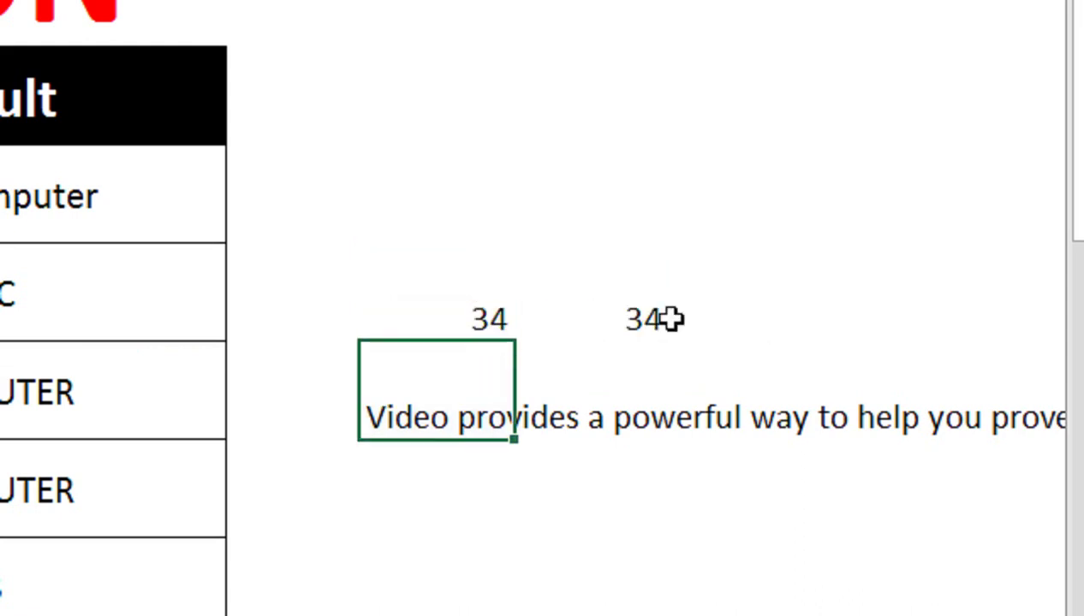
- Enter the sample text "as adf" in G8 with a leading space and three spaces between the words
{"action": "left_click", "coordinate": [509, 323]}
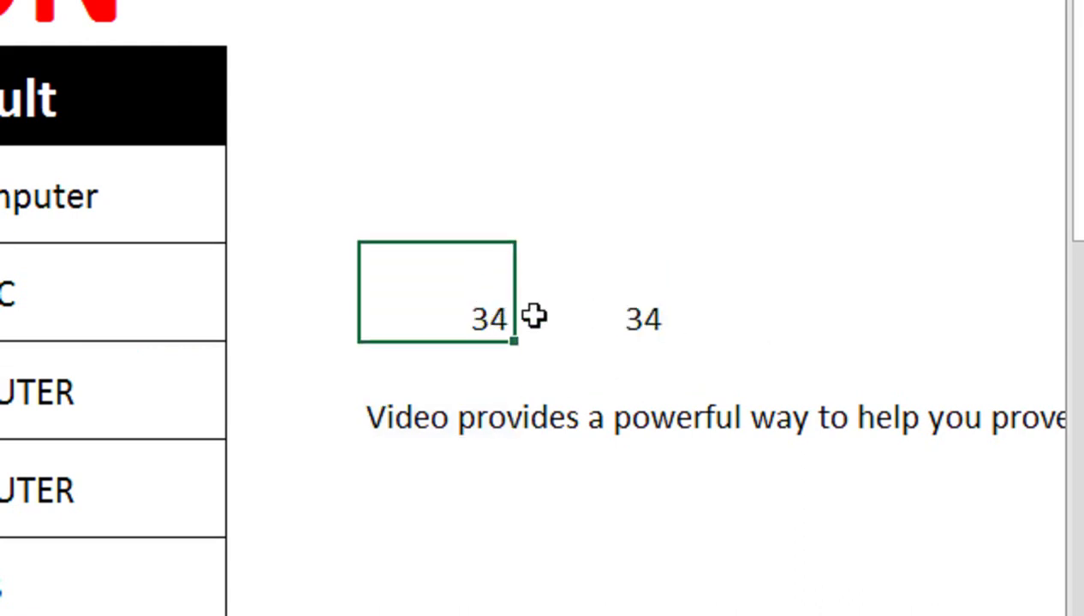
{"action": "left_click", "coordinate": [540, 316]}
{"action": "left_click", "coordinate": [417, 477]}
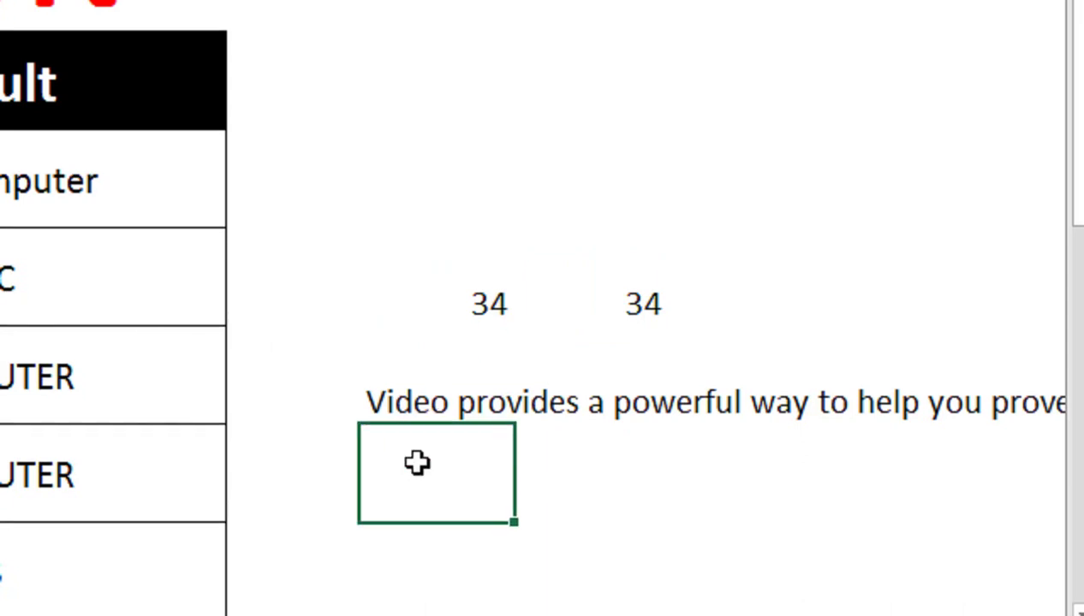
{"action": "double_click", "coordinate": [418, 463]}
{"action": "type", "text": "as   adf"}
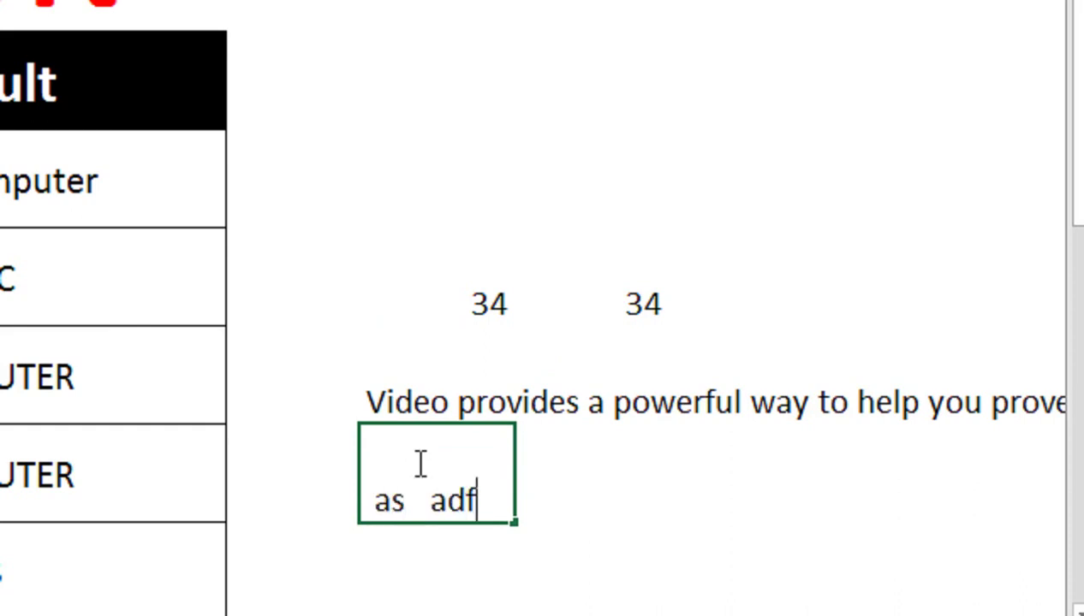
{"action": "key", "text": "Tab"}
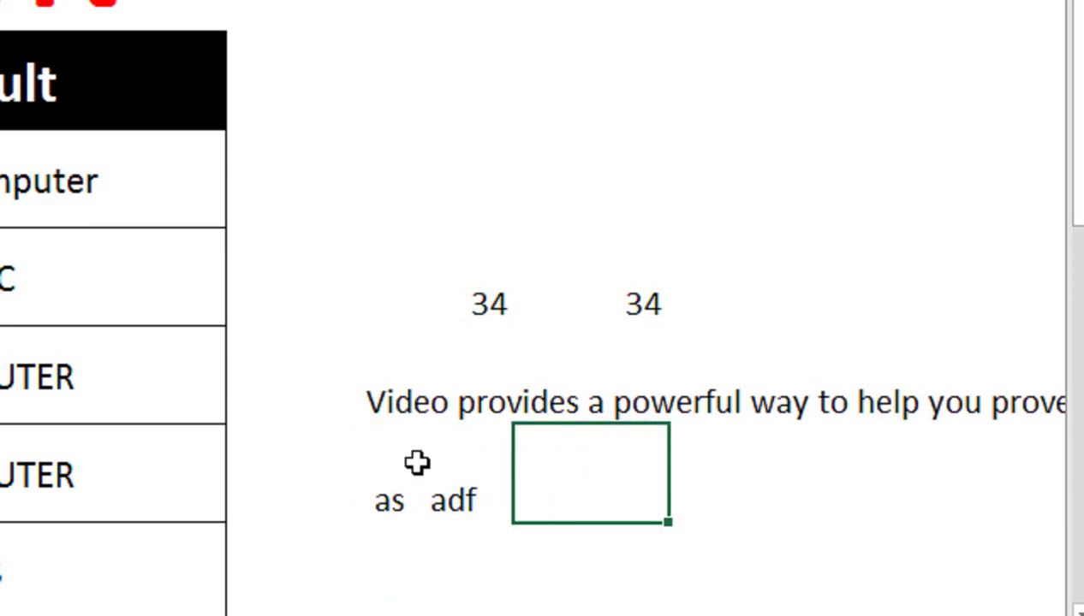
- Enter =TRIM(G8) in H8 to strip the extra spaces from the sample text
{"action": "type", "text": "=trim"}
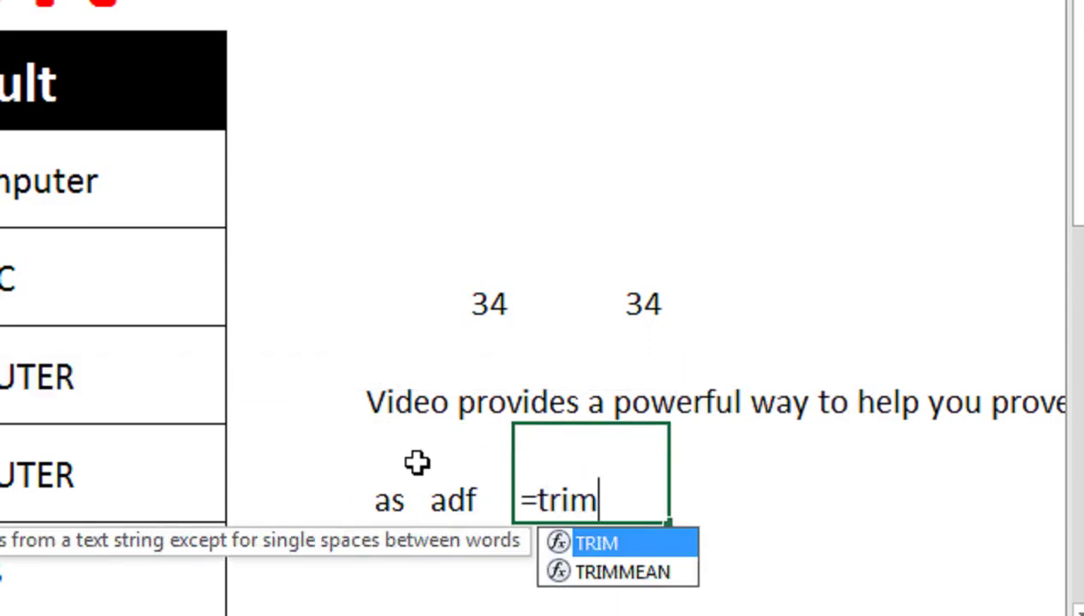
{"action": "key", "text": "Tab"}
{"action": "left_click", "coordinate": [417, 463]}
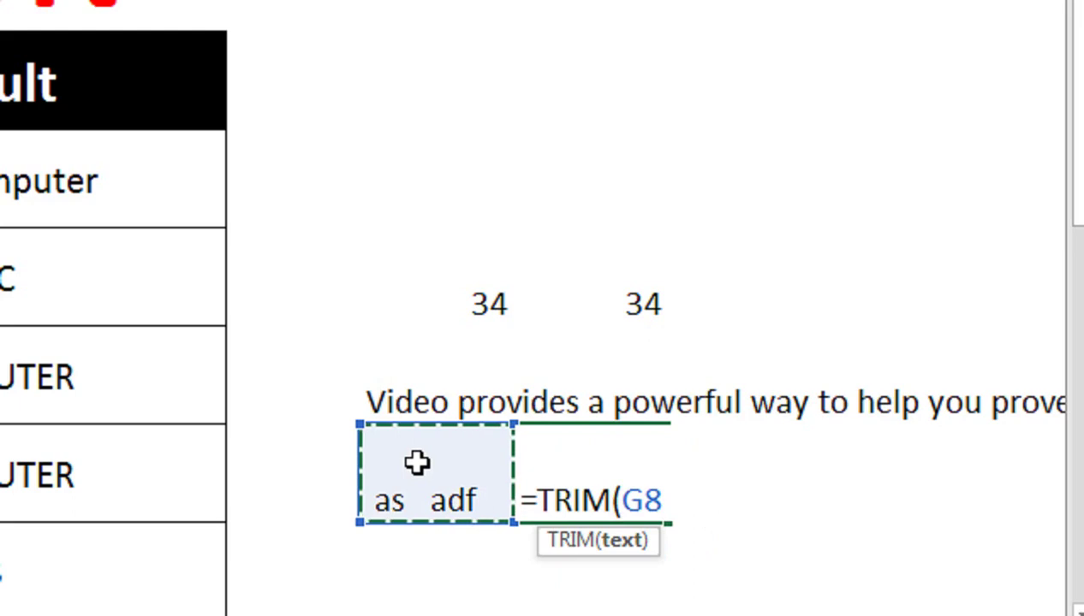
{"action": "type", "text": ")"}
{"action": "key", "text": "Return"}
{"action": "key", "text": "Up"}
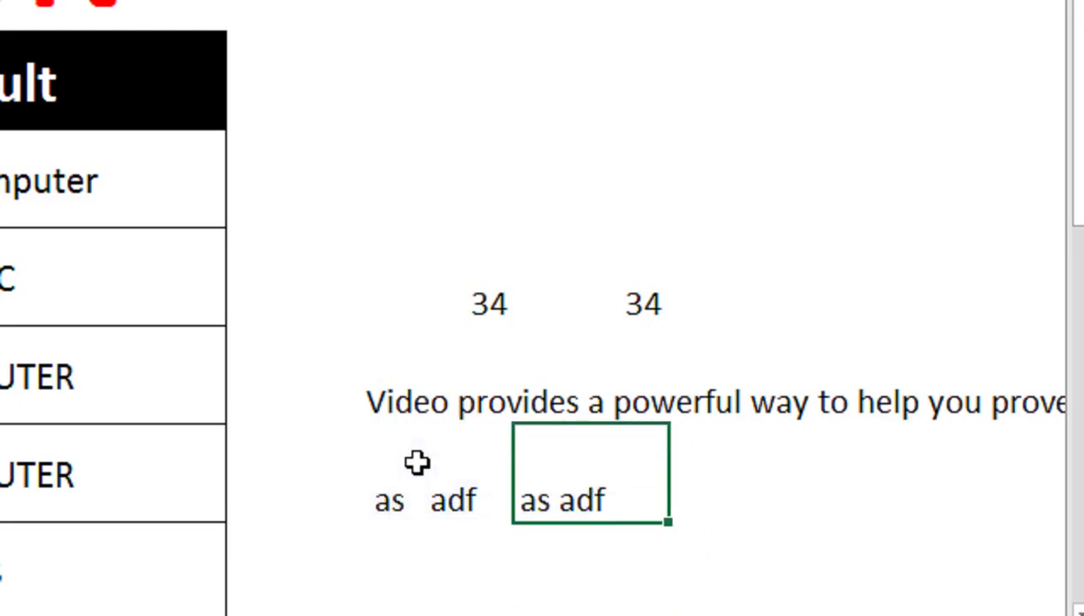
{"action": "key", "text": "Down"}
- Enter "abc" in G9 and the formula =T(G9) beside it in H9
{"action": "left_click", "coordinate": [416, 463]}
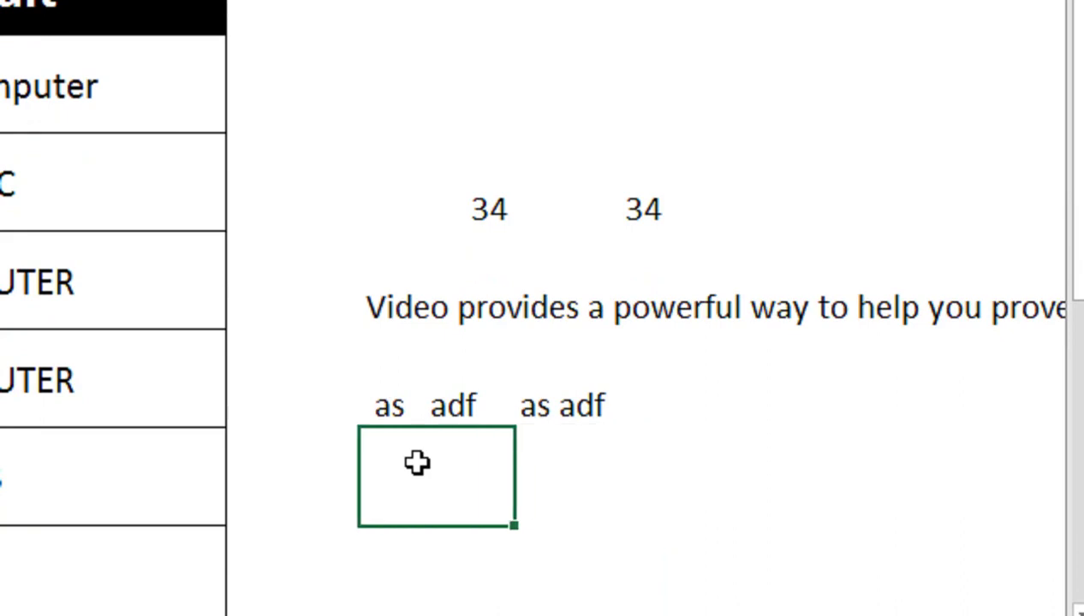
{"action": "type", "text": "abc"}
{"action": "key", "text": "Tab"}
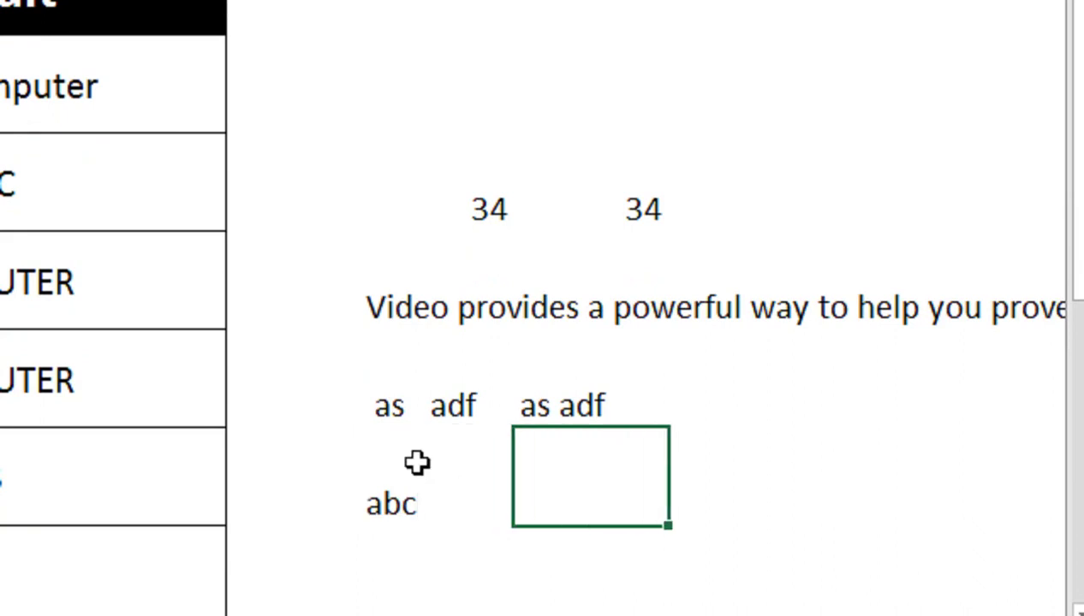
{"action": "type", "text": "=t"}
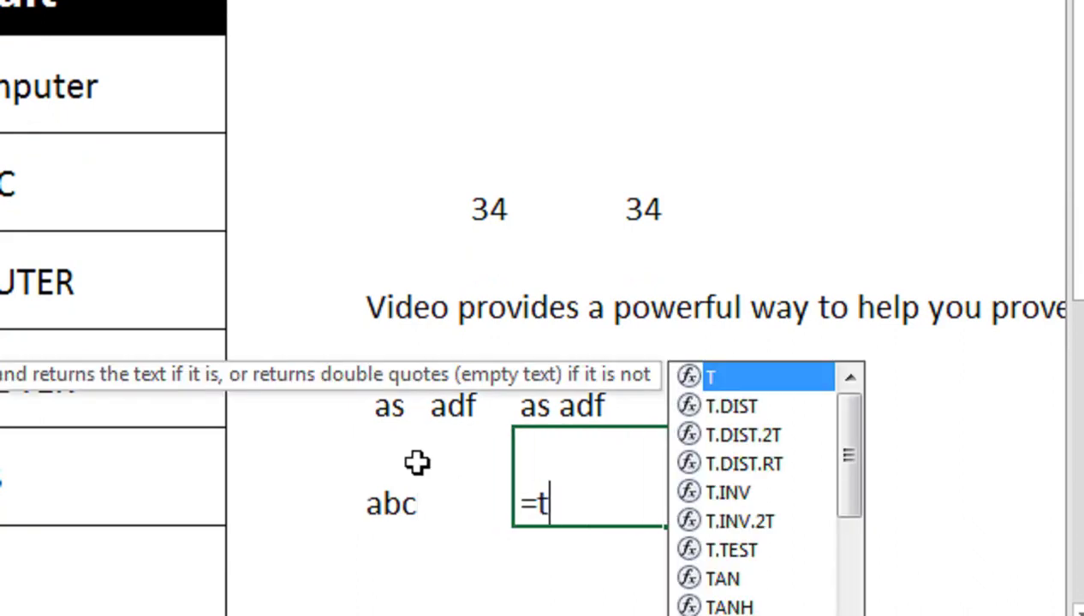
{"action": "key", "text": "Tab"}
{"action": "left_click", "coordinate": [417, 463]}
{"action": "type", "text": ")"}
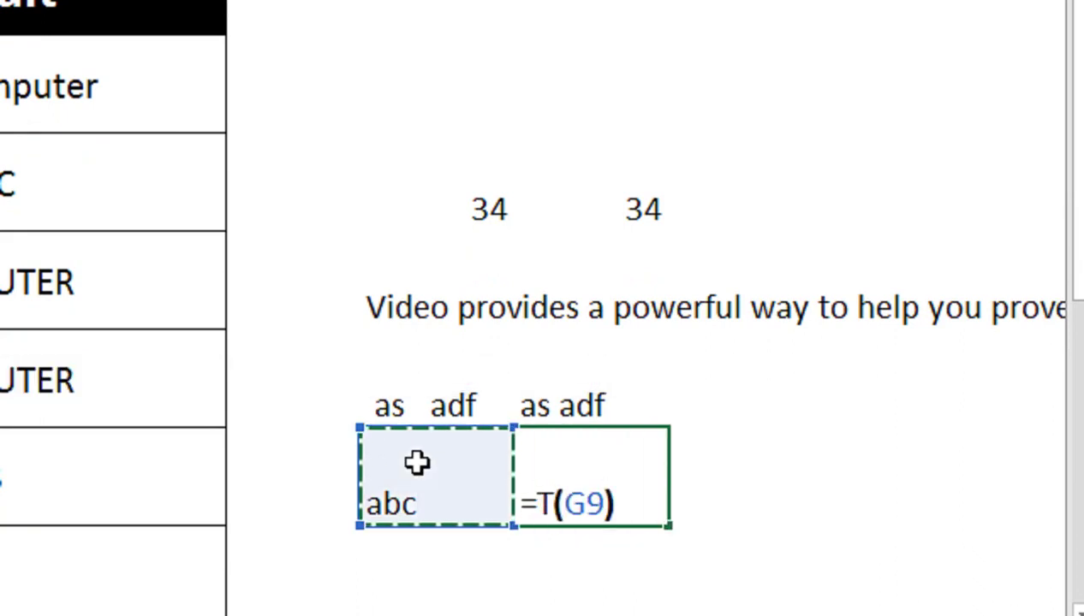
{"action": "key", "text": "Return"}
{"action": "key", "text": "Up"}
{"action": "key", "text": "Right"}
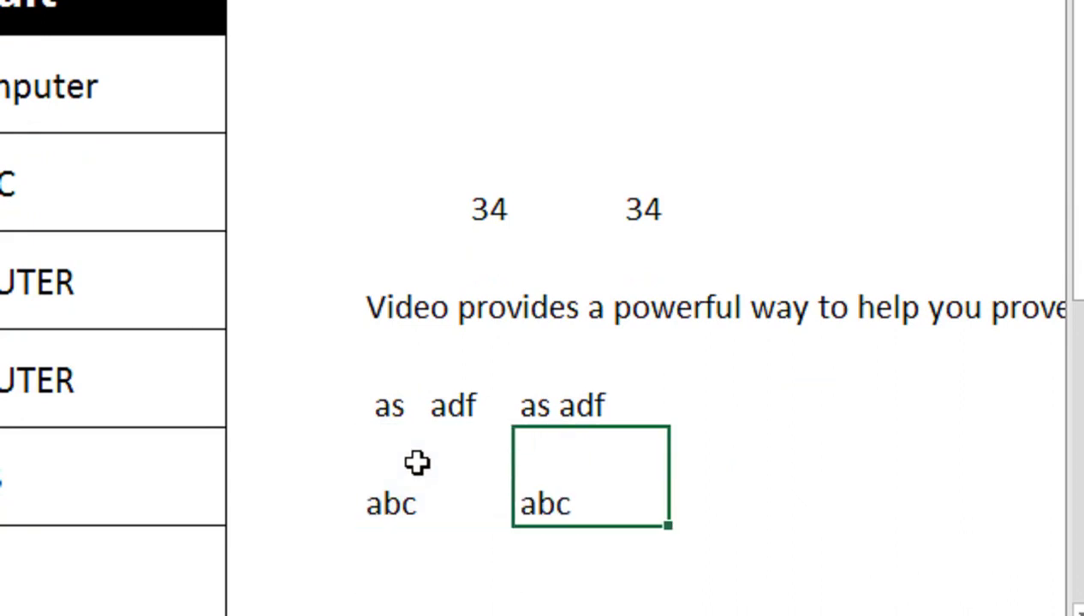
- Fill the T formula from H9 down through H11
{"action": "key", "text": "shift+Down"}
{"action": "key", "text": "shift+Down"}
{"action": "key", "text": "ctrl+e"}
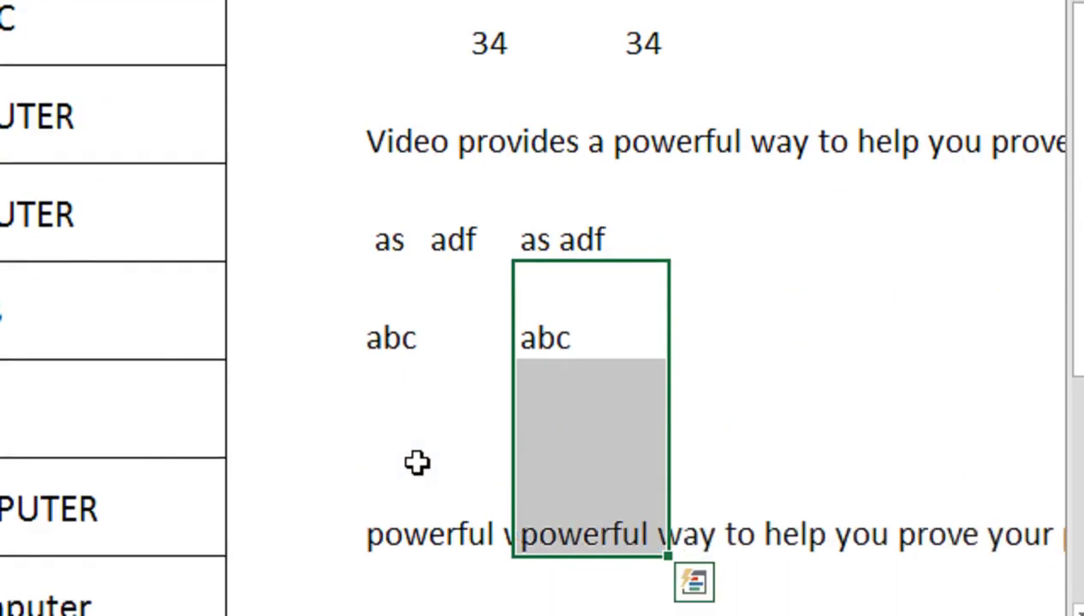
- Test the T formula in H10 by entering "re", 54 and finally "erw" in G10
{"action": "key", "text": "Left"}
{"action": "key", "text": "Down"}
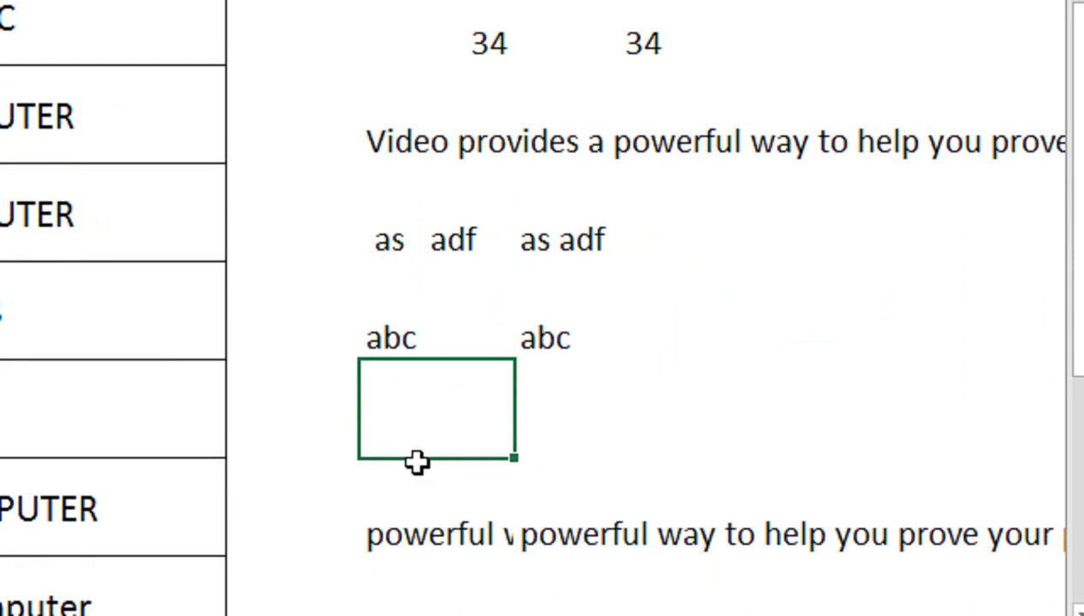
{"action": "type", "text": "re"}
{"action": "key", "text": "Tab"}
{"action": "key", "text": "Left"}
{"action": "type", "text": "54"}
{"action": "key", "text": "Tab"}
{"action": "key", "text": "Left"}
{"action": "type", "text": "erw"}
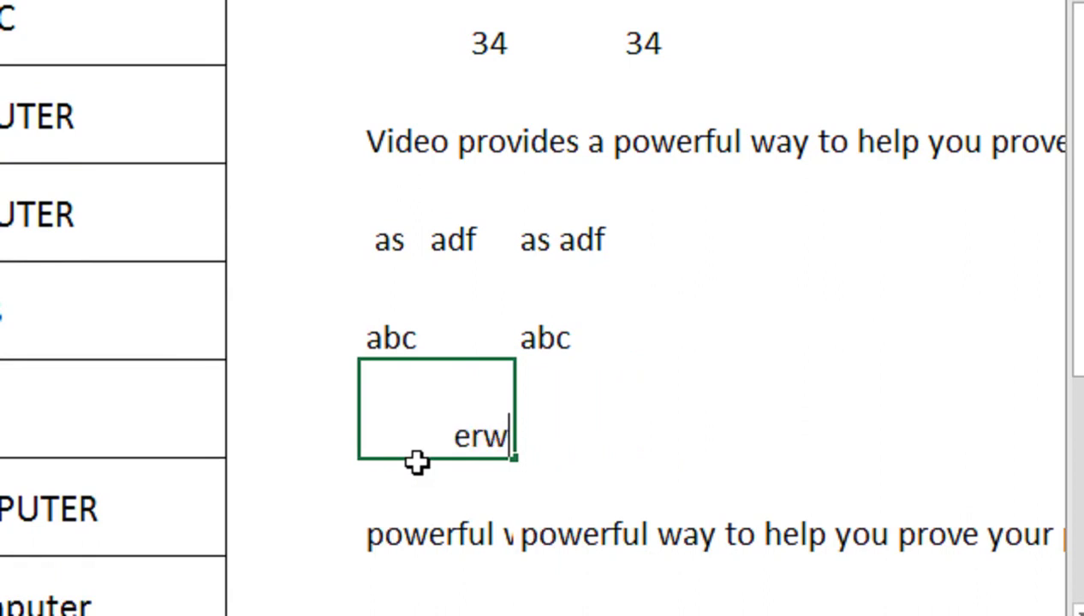
{"action": "key", "text": "Tab"}
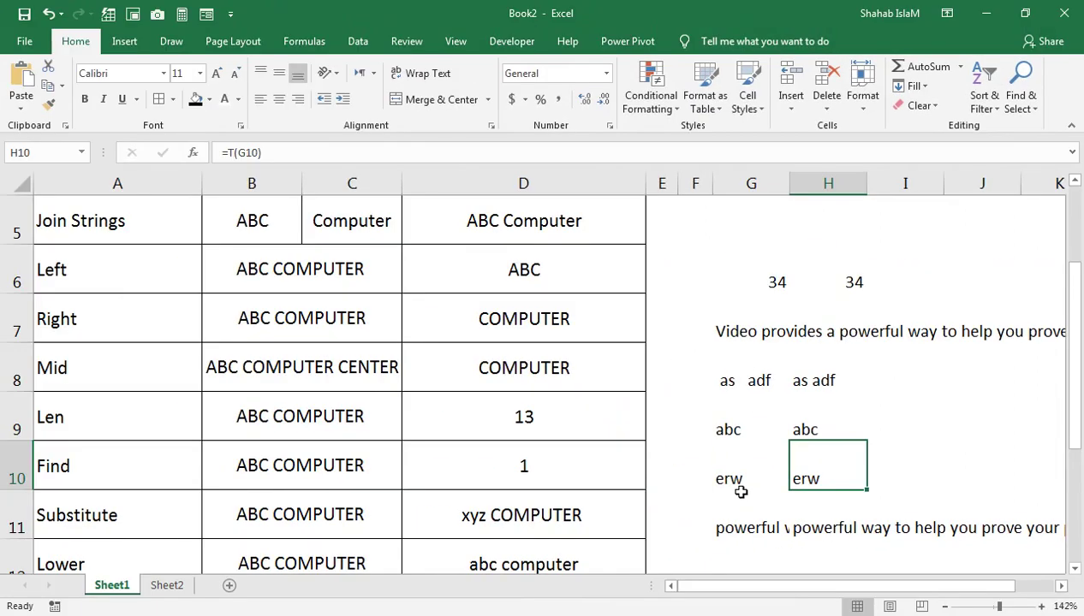
- Return to H1 at the start of the sheet to review the Text Function table
{"action": "key", "text": "Up"}
{"action": "key", "text": "Up"}
{"action": "key", "text": "Up"}
{"action": "key", "text": "Up"}
{"action": "key", "text": "Up"}
{"action": "key", "text": "Up"}
{"action": "key", "text": "Up"}
{"action": "key", "text": "Up"}
{"action": "key", "text": "Up"}
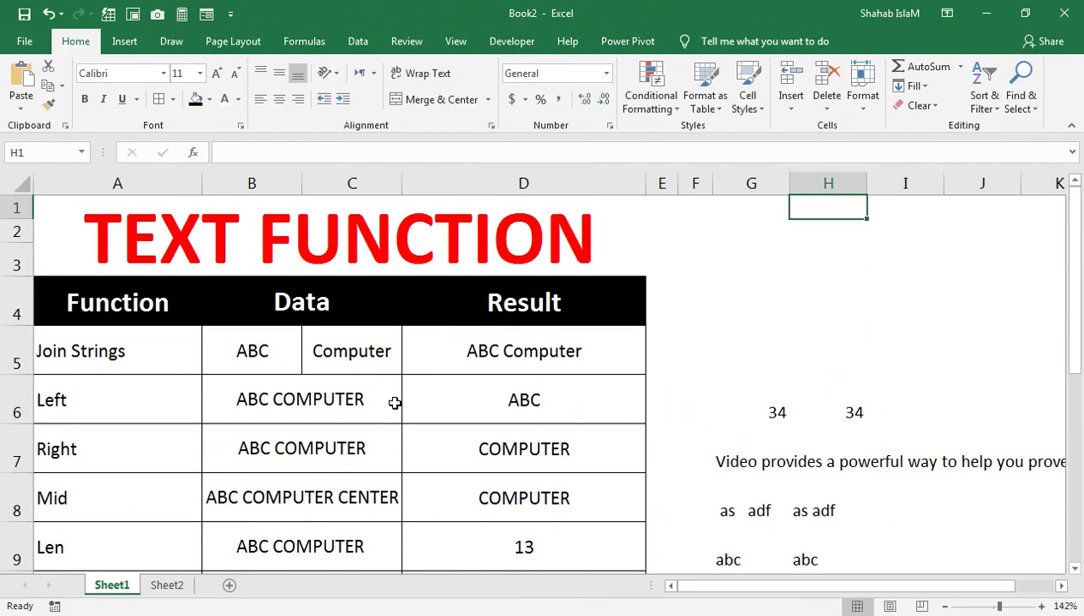
{"action": "left_click", "coordinate": [764, 285]}
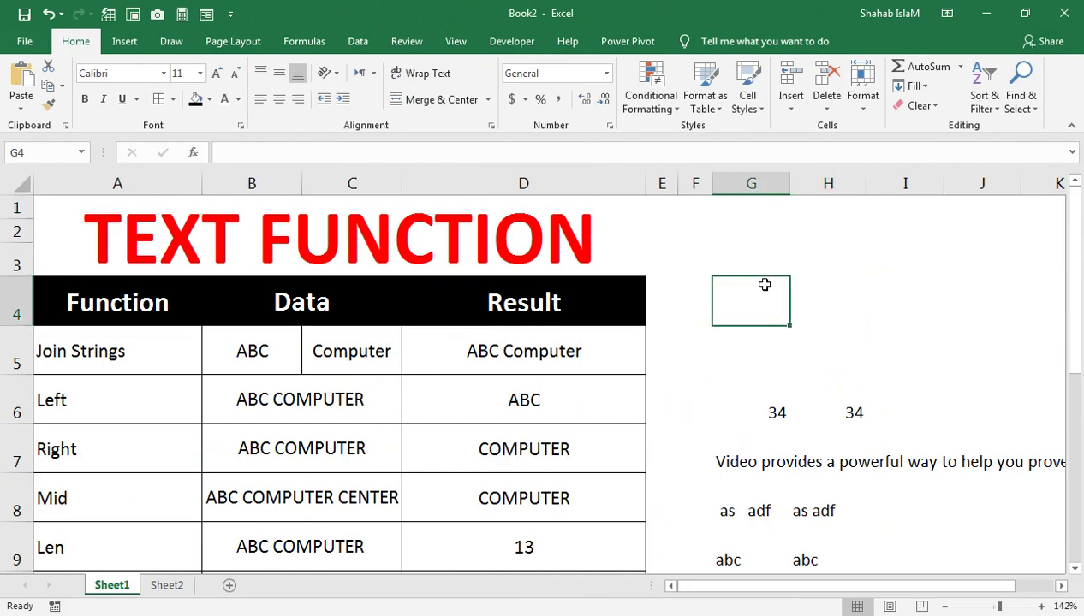
{"action": "type", "text": "w"}
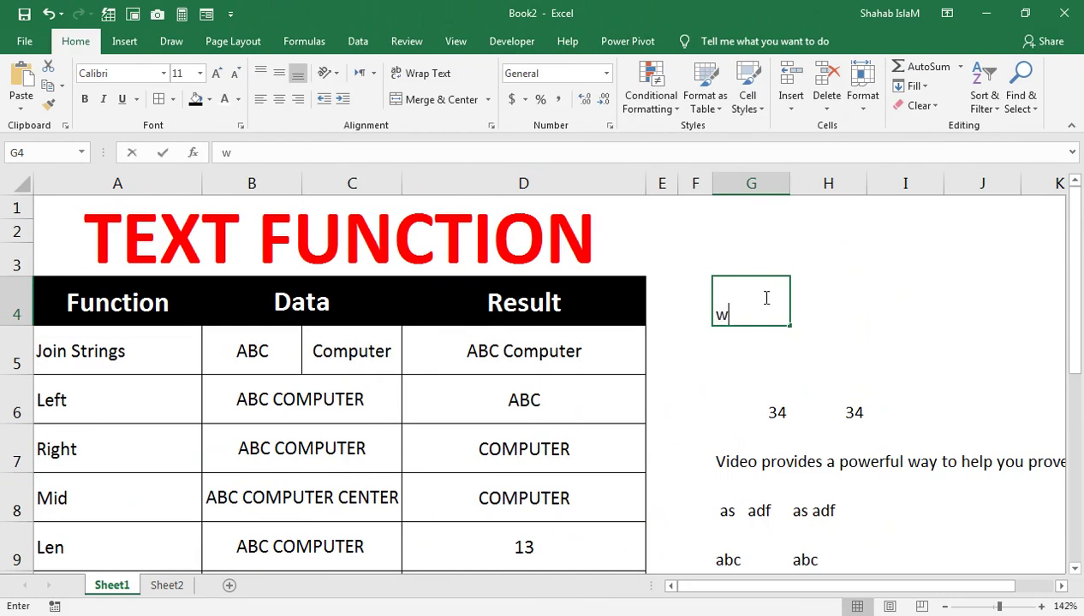
{"action": "type", "text": "aaqad"}
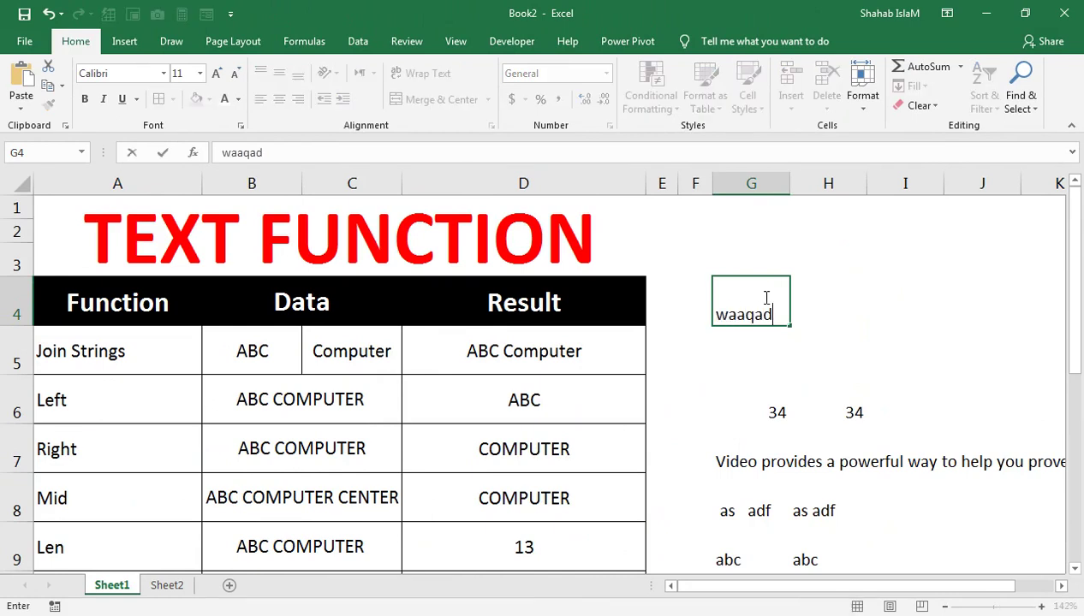
{"action": "left_click", "coordinate": [832, 299]}
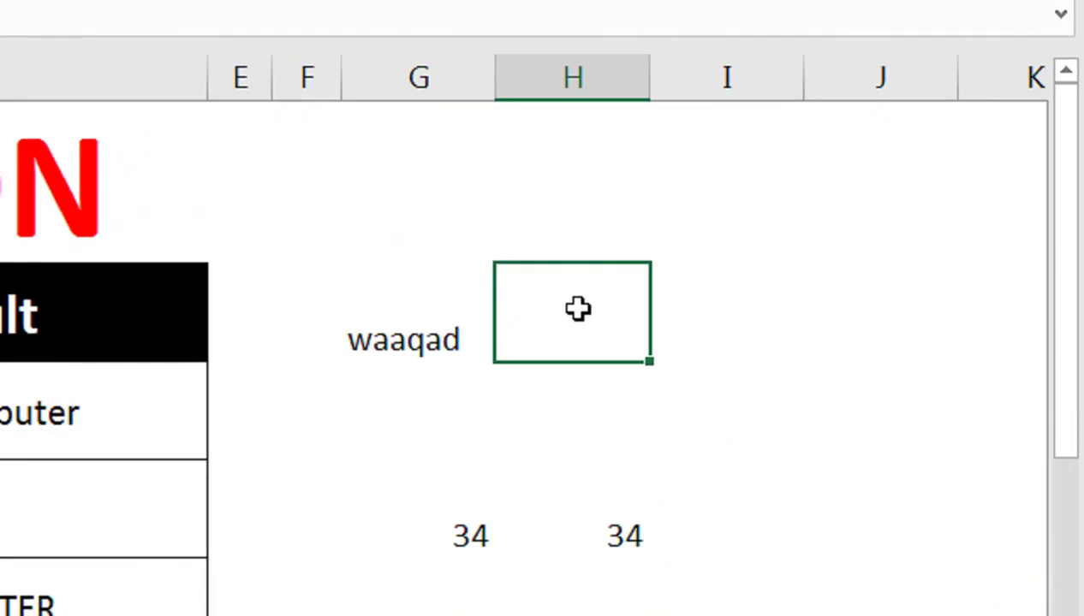
{"action": "key", "text": "Left"}
{"action": "type", "text": "ajsan"}
{"action": "left_click", "coordinate": [576, 309]}
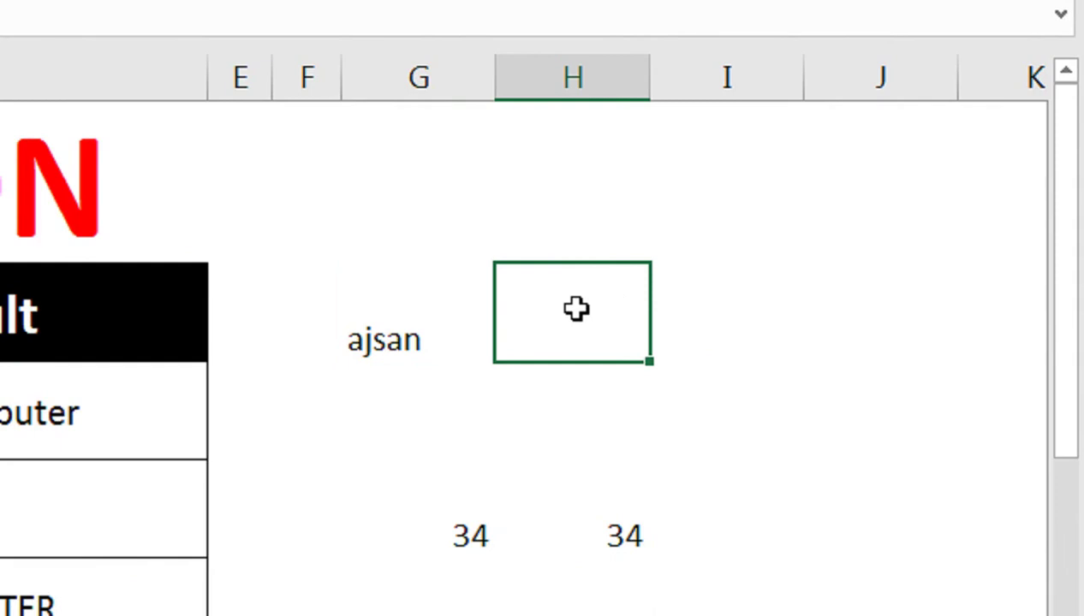
{"action": "type", "text": "="}
{"action": "key", "text": "BackSpace"}
{"action": "key", "text": "Right"}
{"action": "key", "text": "Left"}
{"action": "key", "text": "Left"}
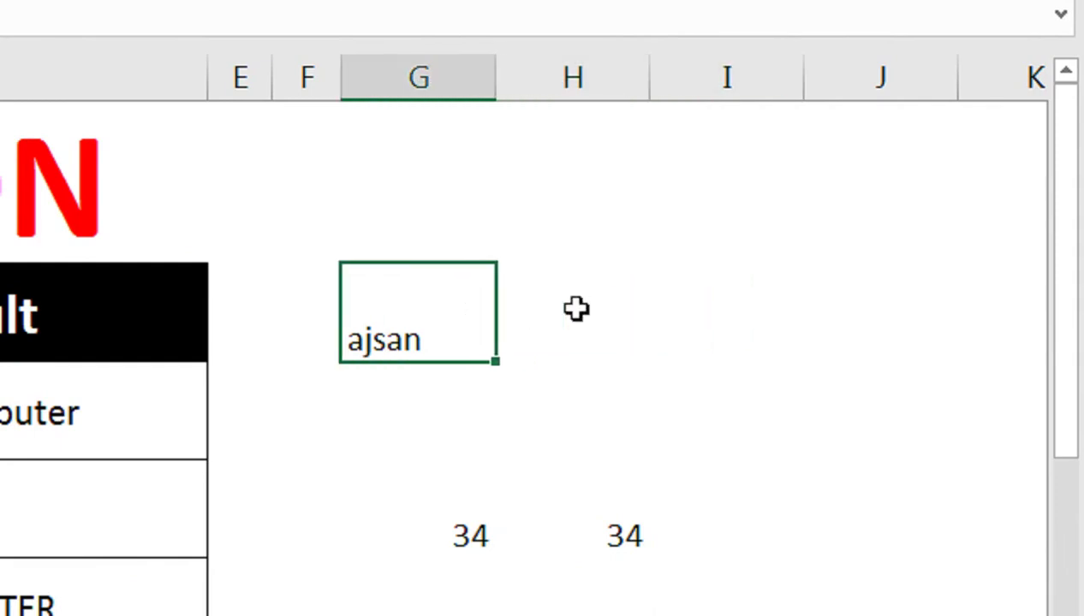
{"action": "key", "text": "Delete"}
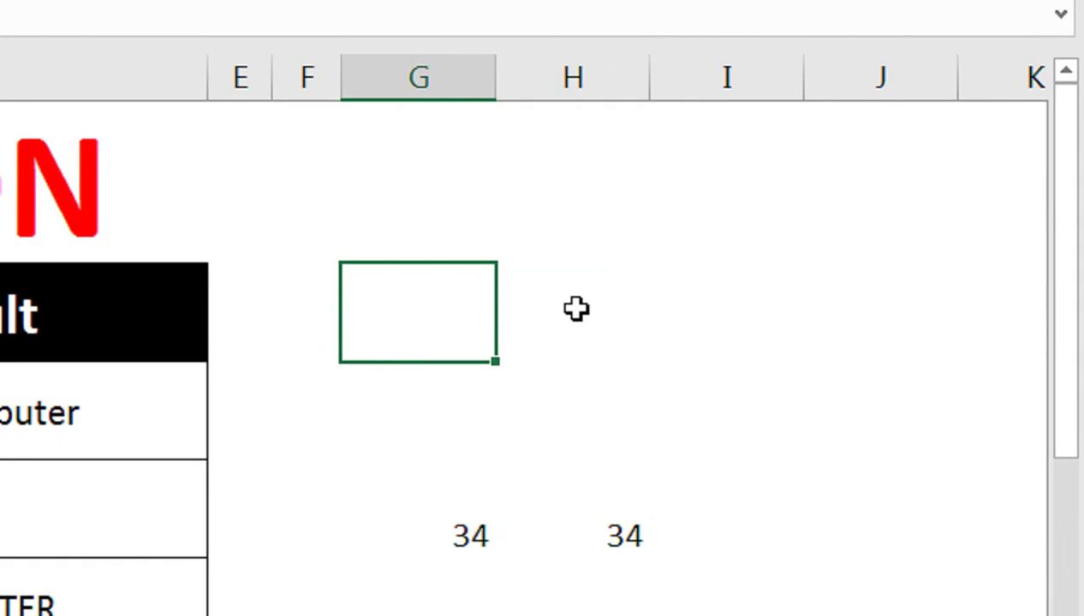
- Enter lowercase "a" in G4 and uppercase "A" in H4 as sample text for a comparison
{"action": "type", "text": "a"}
{"action": "key", "text": "Right"}
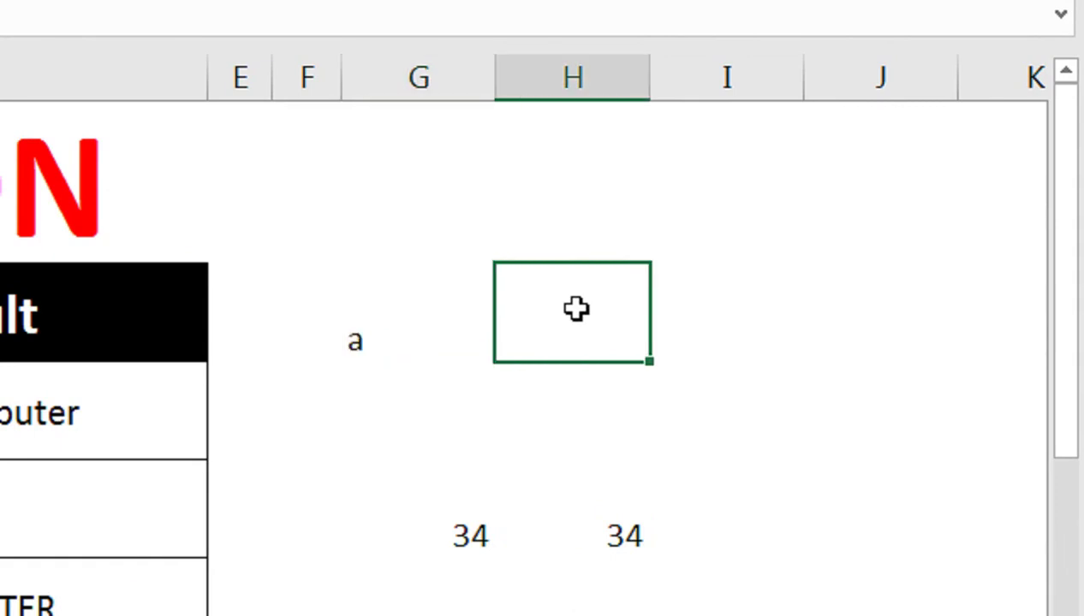
{"action": "type", "text": "A"}
{"action": "key", "text": "Left"}
{"action": "key", "text": "Right"}
{"action": "key", "text": "Right"}
- Compare the two sample letters in I4 with the formula =G4=H4
{"action": "type", "text": "="}
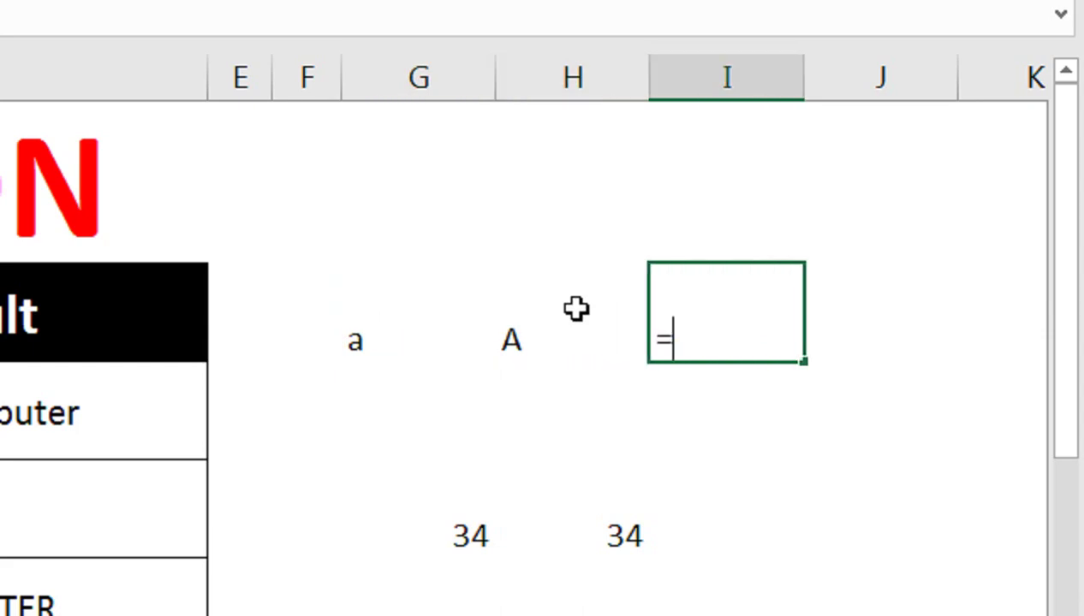
{"action": "key", "text": "Left"}
{"action": "key", "text": "Left"}
{"action": "type", "text": "="}
{"action": "key", "text": "Left"}
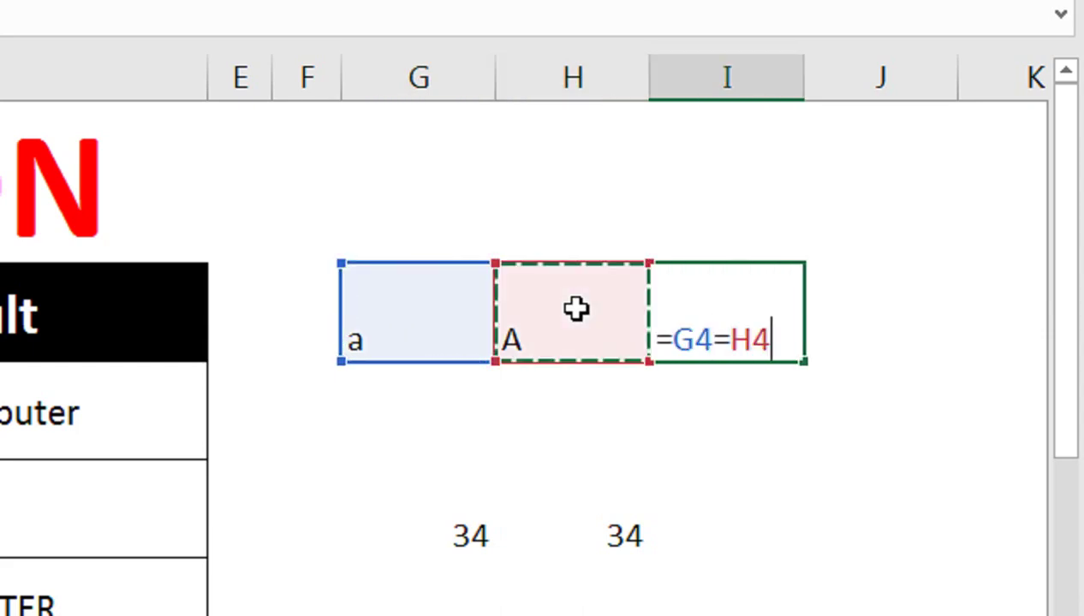
{"action": "key", "text": "ctrl+Return"}
{"action": "key", "text": "Left"}
{"action": "key", "text": "Left"}
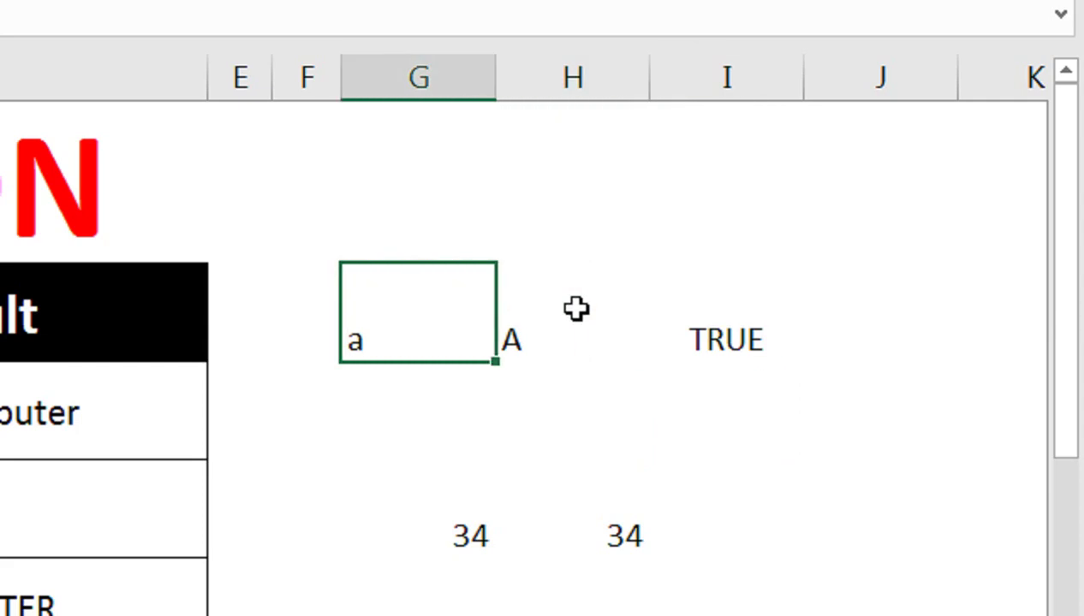
{"action": "key", "text": "Right"}
{"action": "key", "text": "Right"}
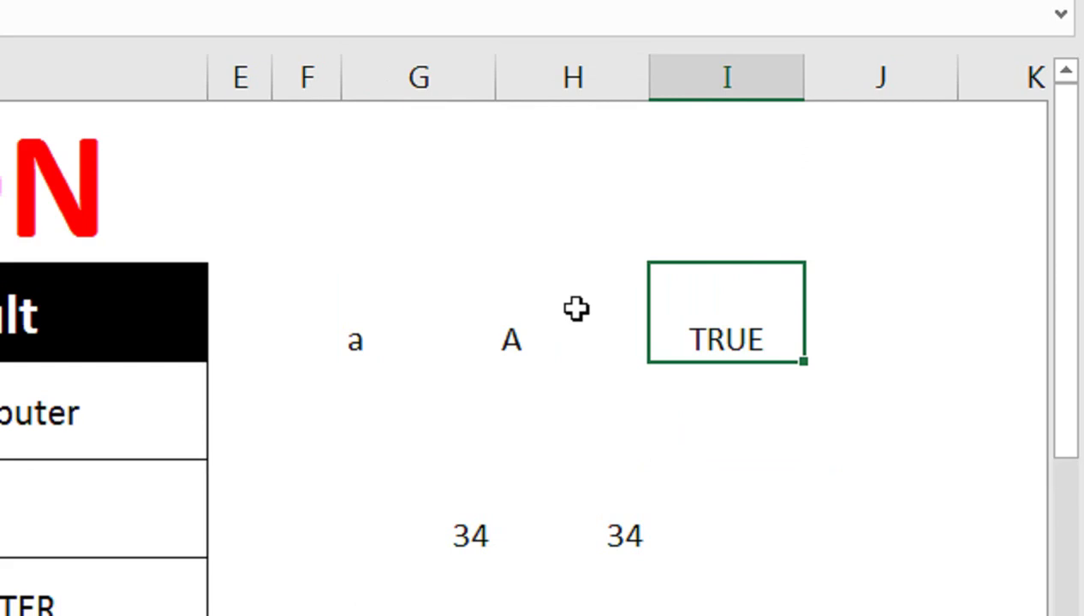
- Replace the comparison in I4 with the case-sensitive formula =EXACT(G4,H4)
{"action": "type", "text": "=ex"}
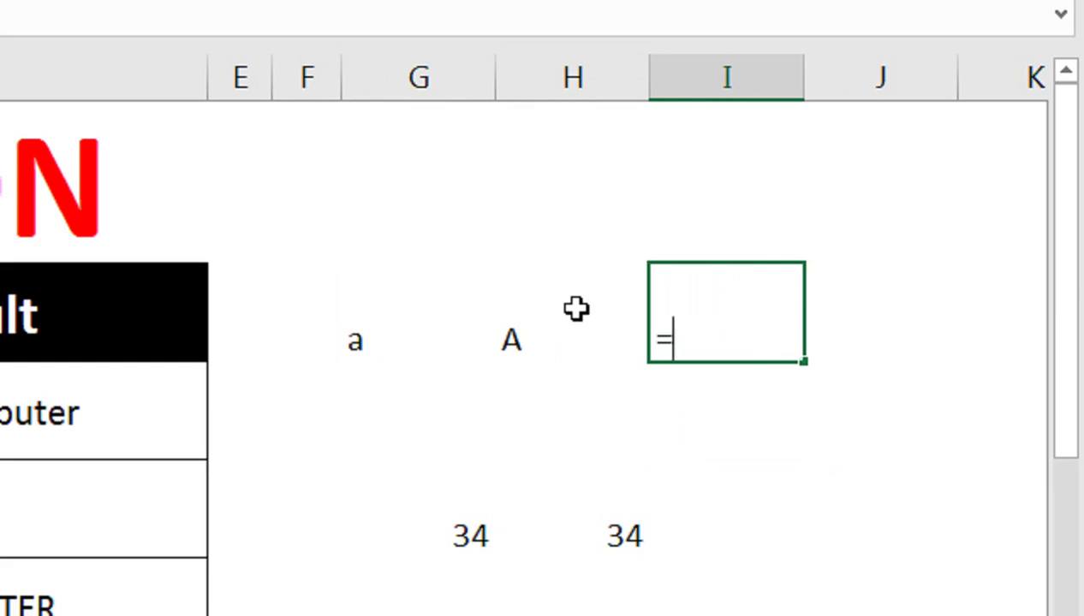
{"action": "key", "text": "Tab"}
{"action": "key", "text": "Left"}
{"action": "key", "text": "Left"}
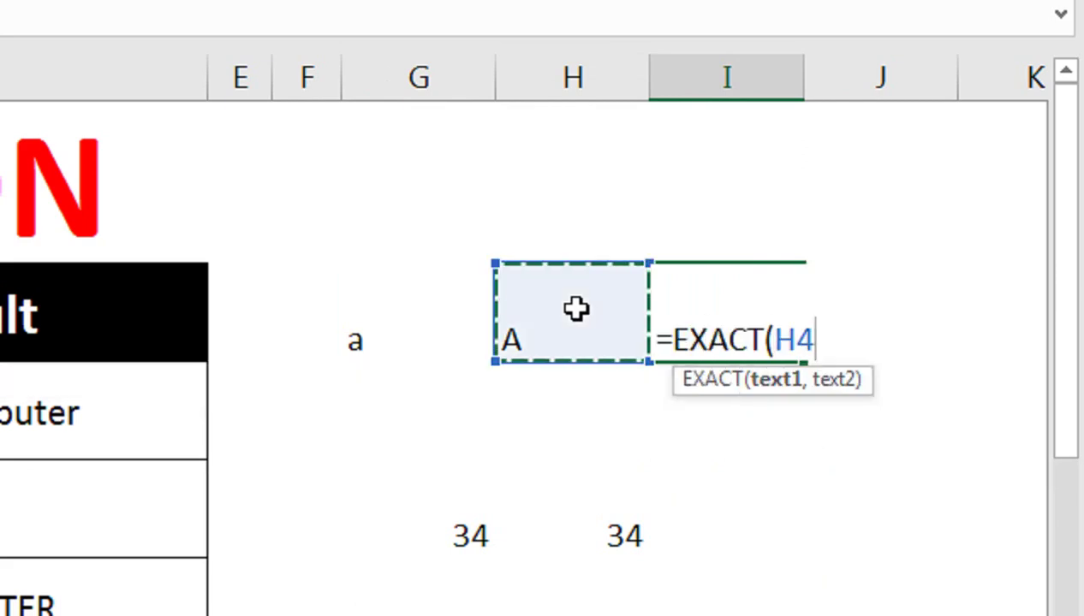
{"action": "type", "text": ","}
{"action": "key", "text": "Left"}
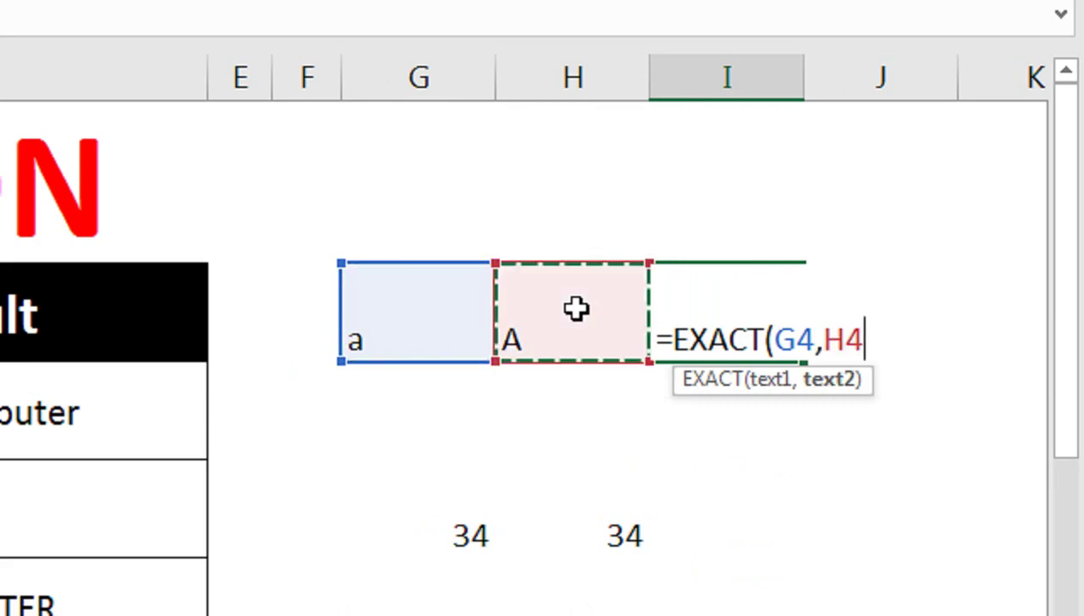
{"action": "type", "text": "("}
{"action": "key", "text": "BackSpace"}
{"action": "type", "text": ")"}
{"action": "key", "text": "Return"}
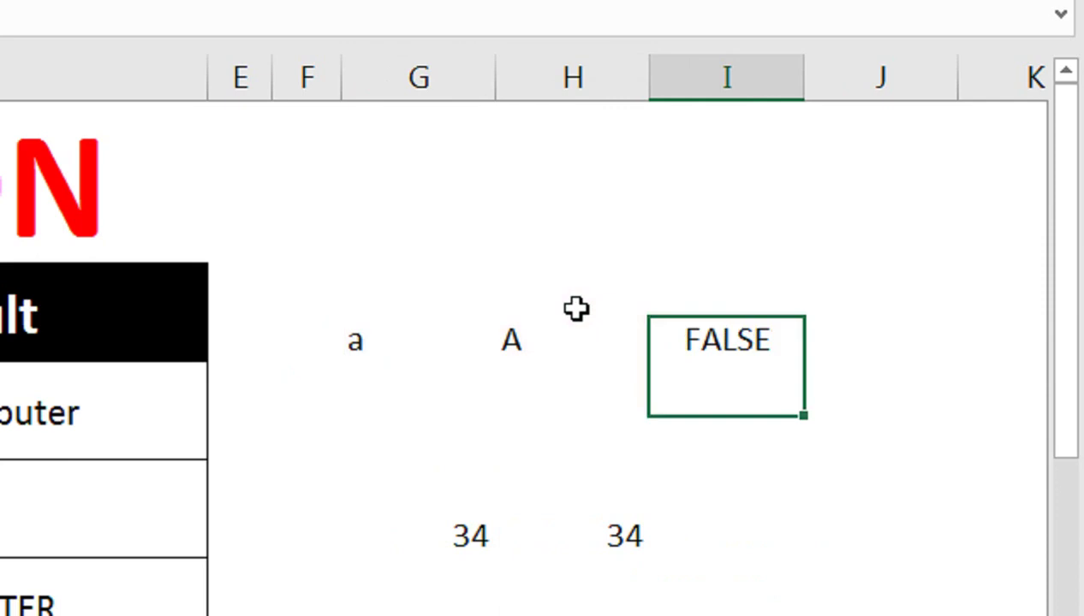
- Test the EXACT formula by changing G4 to uppercase "A"
{"action": "key", "text": "Up"}
{"action": "key", "text": "Left"}
{"action": "key", "text": "Left"}
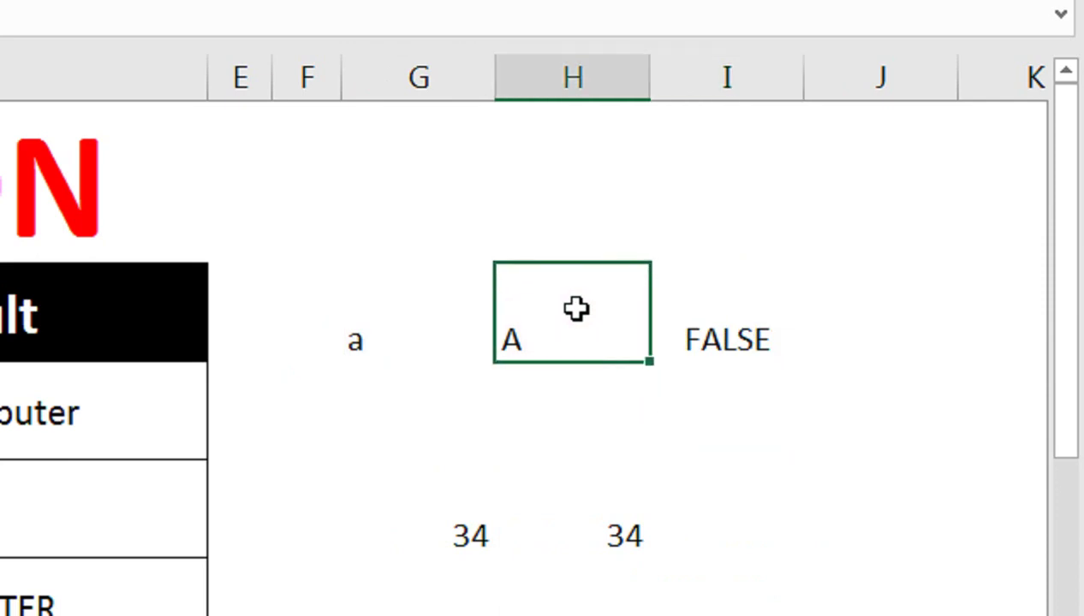
{"action": "type", "text": "A"}
{"action": "key", "text": "Return"}
{"action": "key", "text": "Up"}
- Set both G4 and H4 to lowercase "a" to test the EXACT formula with matching lowercase letters
{"action": "key", "text": "Right"}
{"action": "key", "text": "Left"}
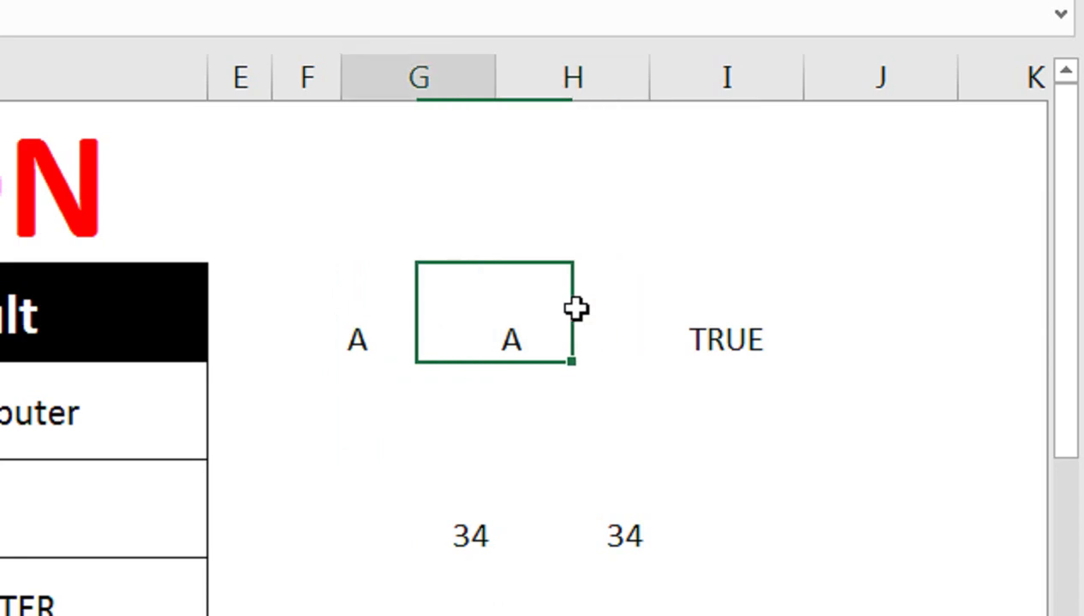
{"action": "key", "text": "F2"}
{"action": "key", "text": "BackSpace"}
{"action": "type", "text": "a"}
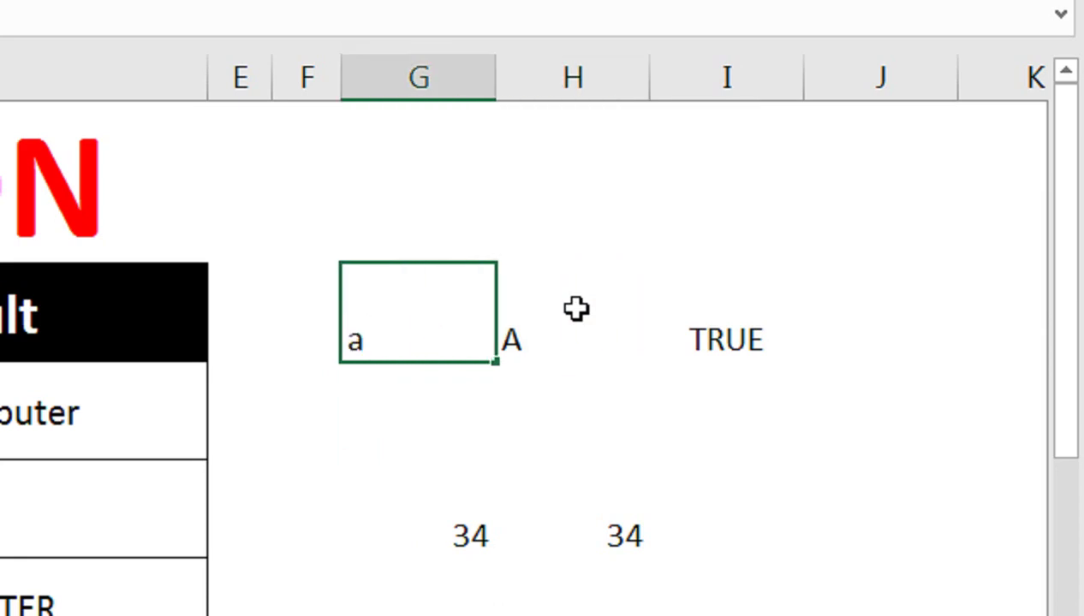
{"action": "key", "text": "Tab"}
{"action": "type", "text": "a"}
{"action": "key", "text": "Return"}
{"action": "key", "text": "Up"}
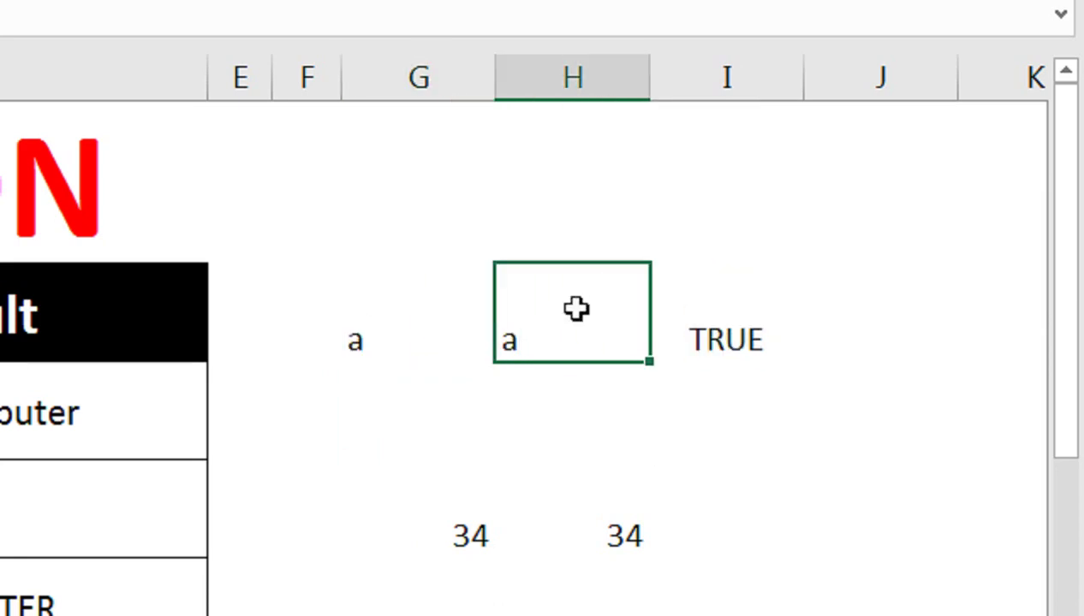